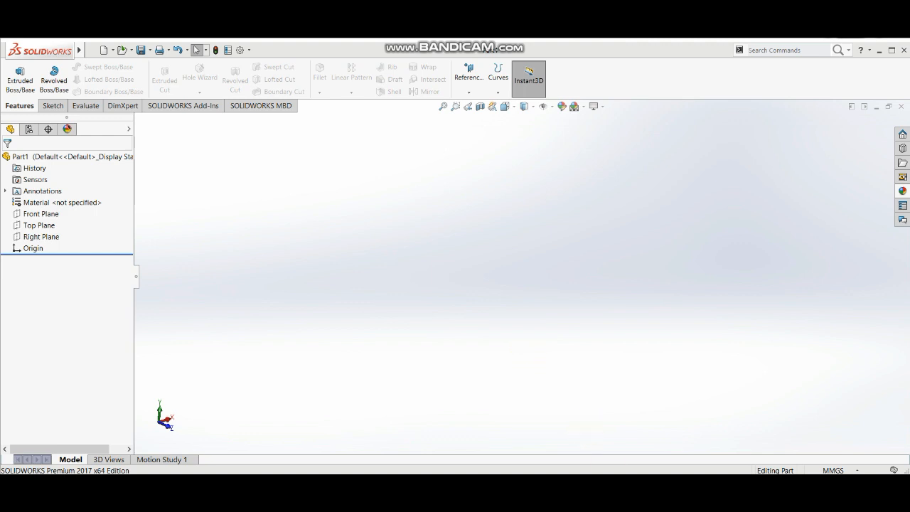
- Sketch a 30 mm diameter circle centred on the origin of the Top Plane
click(48, 228)
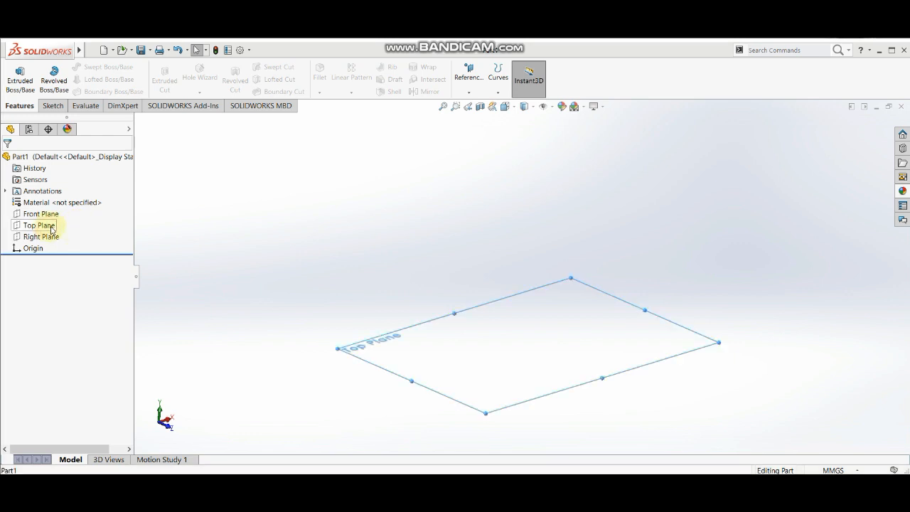
click(53, 106)
click(108, 66)
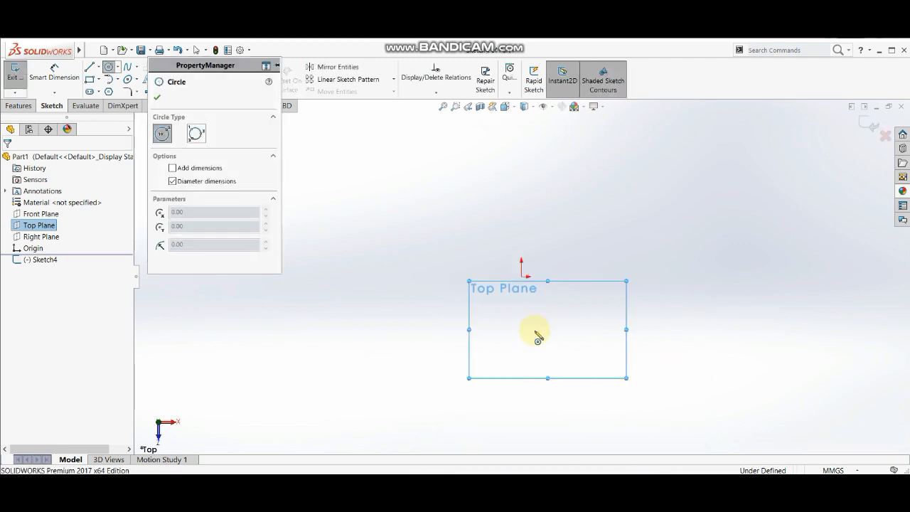
click(523, 275)
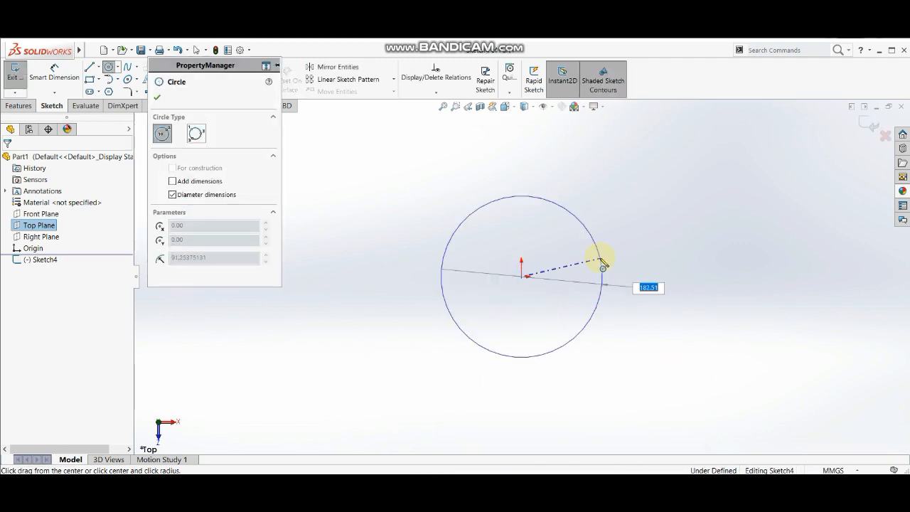
text(15)
key(Return)
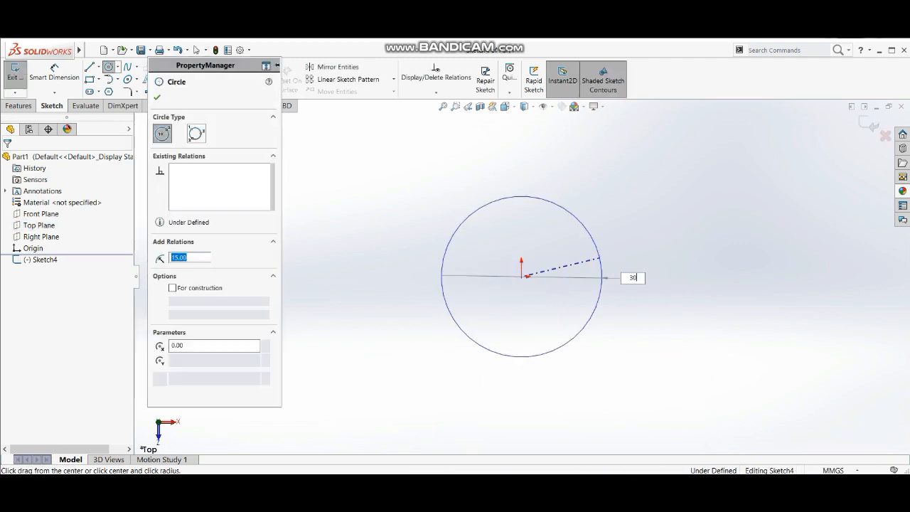
- Extrude the circle upward with a blind depth of about 35 mm to form a solid cylinder
click(20, 105)
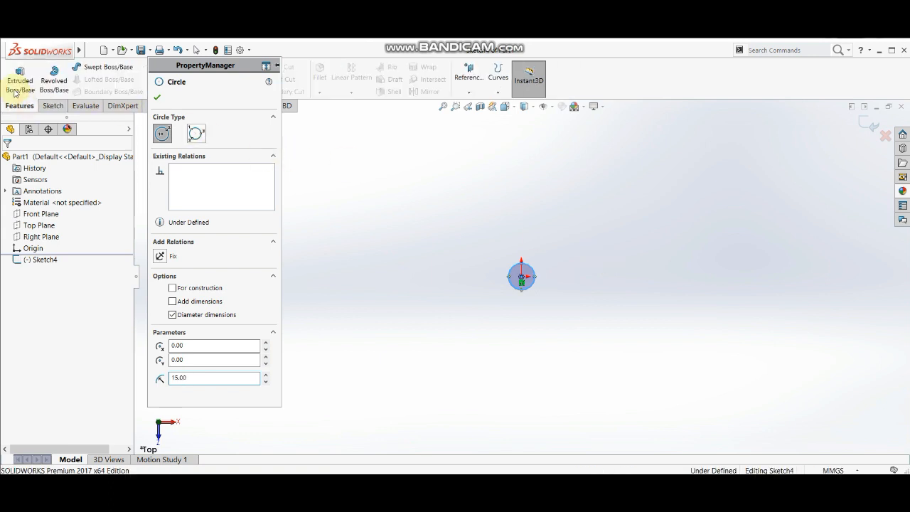
click(20, 76)
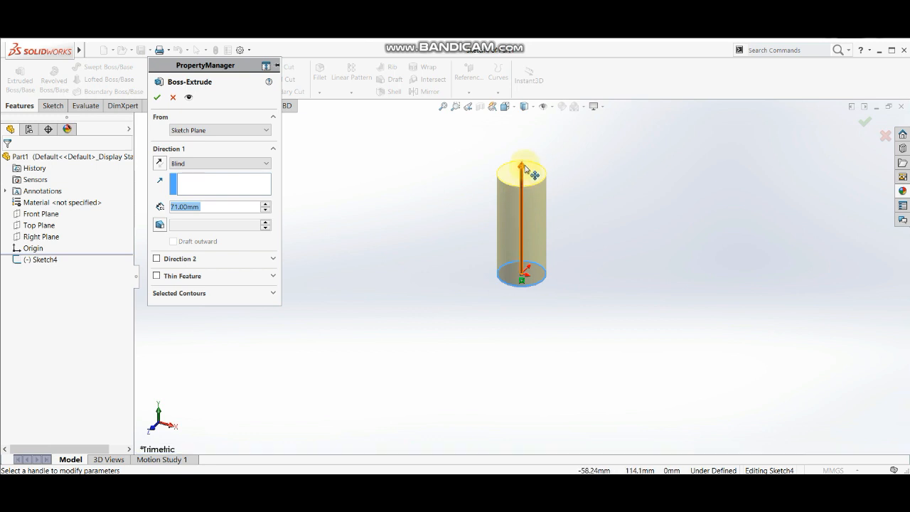
drag(523, 167, 532, 233)
click(157, 96)
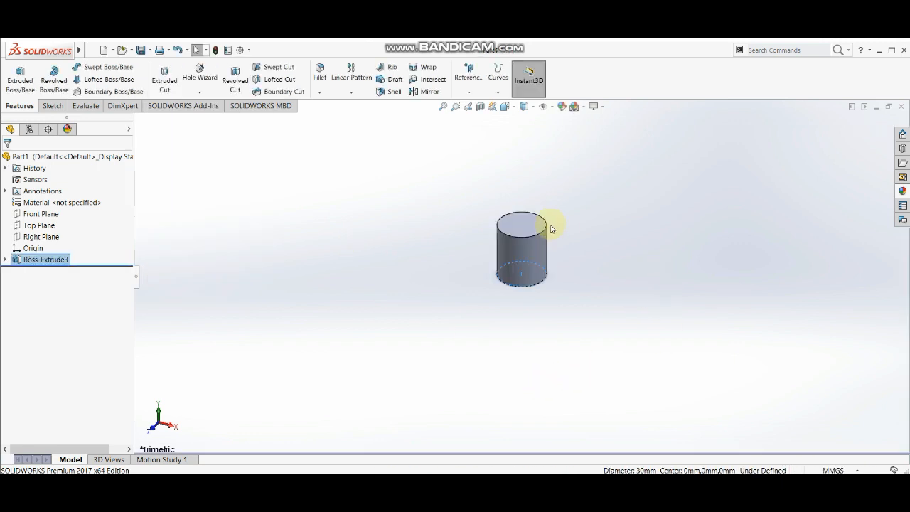
- Create a reference plane parallel to the Front Plane, offset 20 mm outside the cylinder
scroll(551, 231, down, 5)
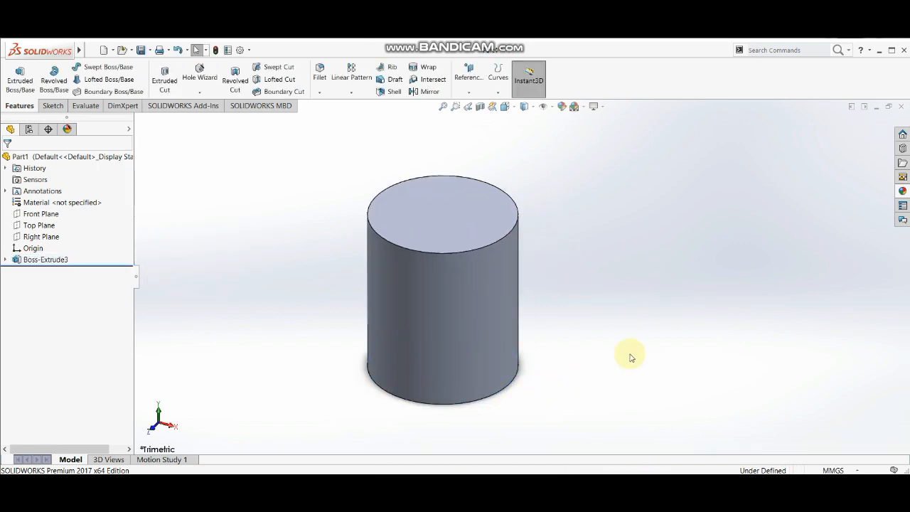
middle_drag(386, 319, 454, 361)
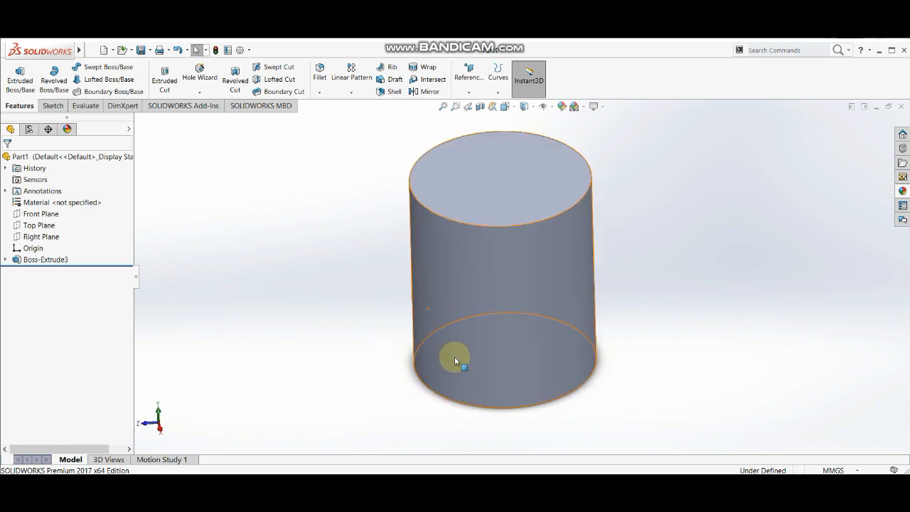
middle_drag(661, 306, 595, 348)
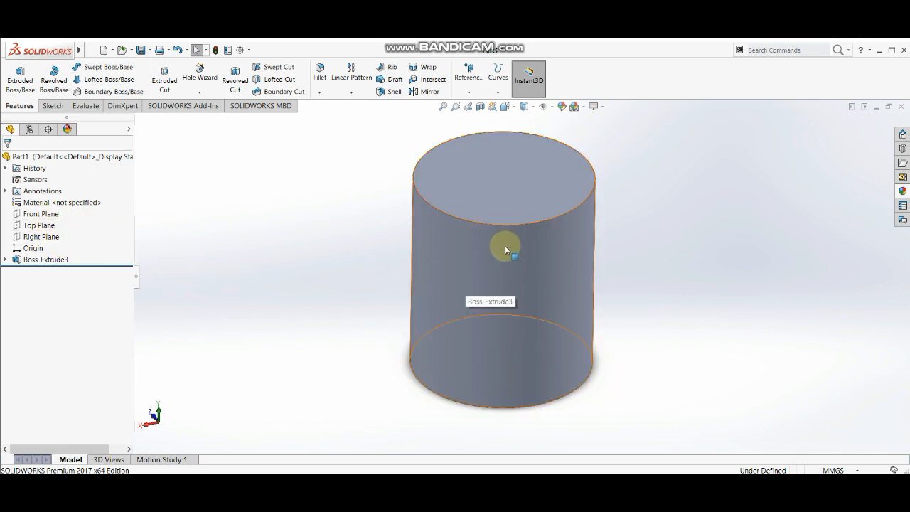
click(50, 218)
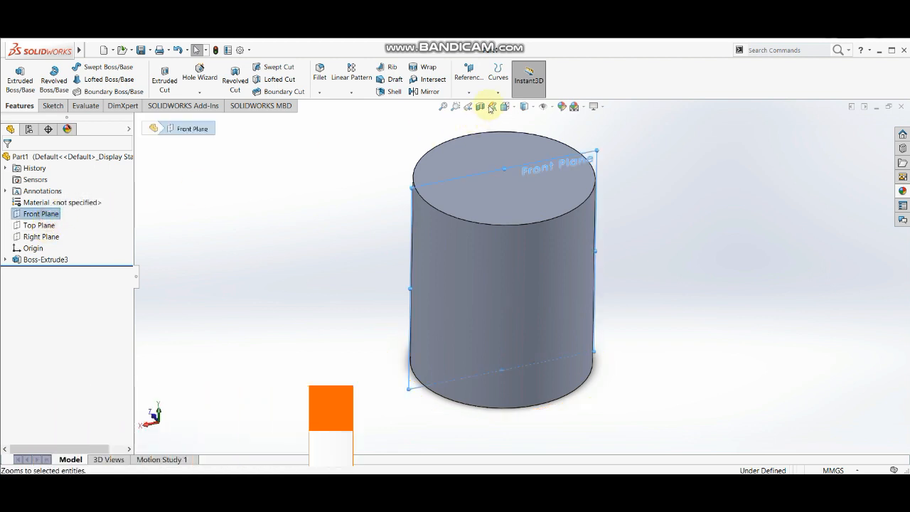
click(463, 85)
click(466, 105)
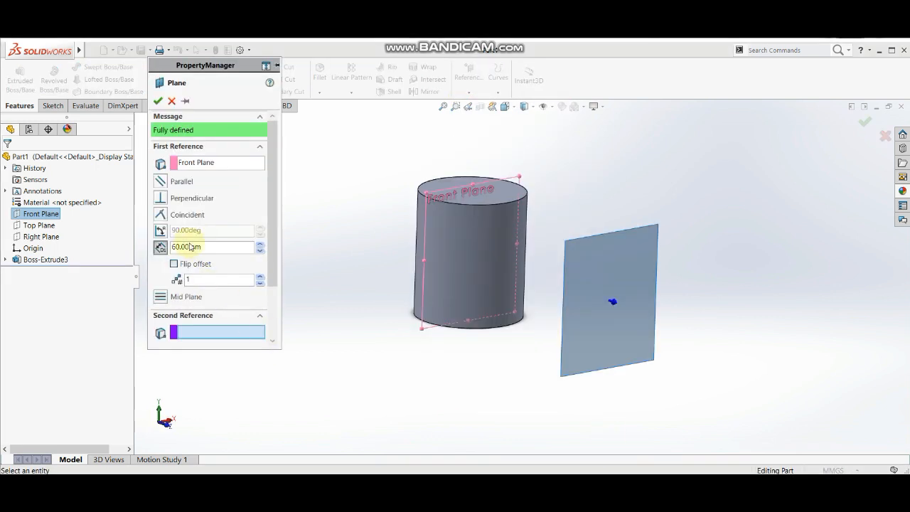
double_click(204, 247)
text(2)
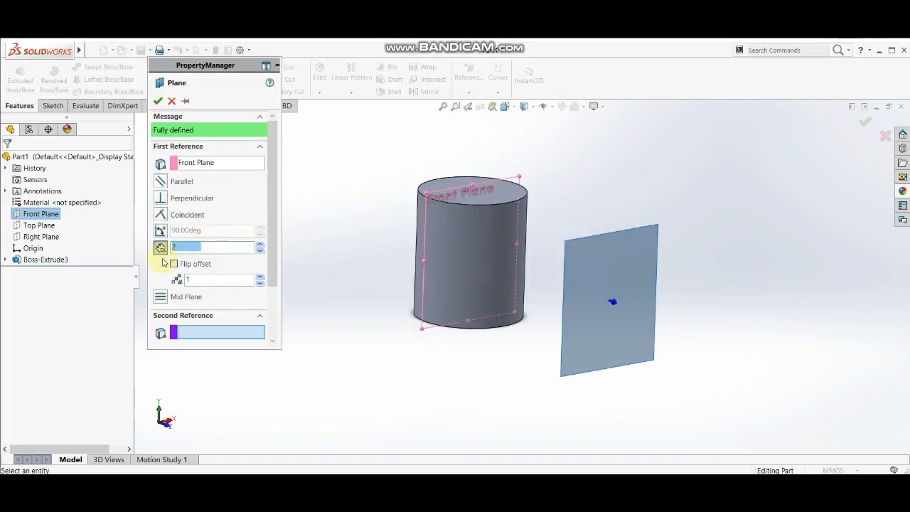
text(0)
key(Return)
mouse_move(477, 190)
middle_down()
mouse_move(516, 215)
mouse_move(488, 193)
middle_up()
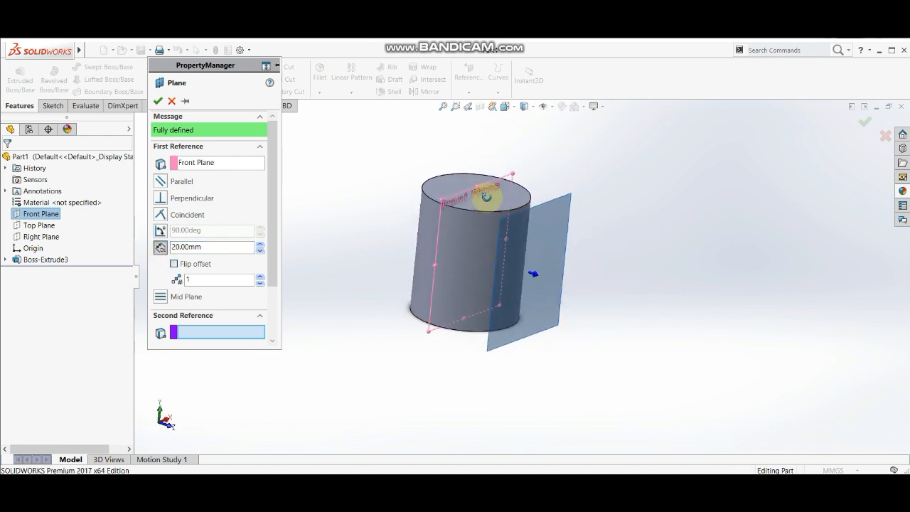
click(157, 102)
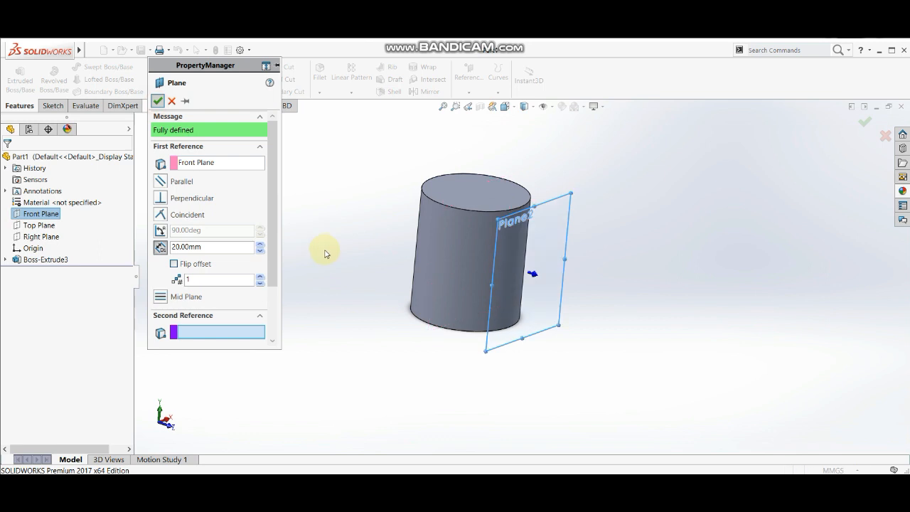
- Sketch a diagonal straight slot about 22.3 mm between centres and 3.6 mm wide on the offset plane, and exit the sketch
click(547, 250)
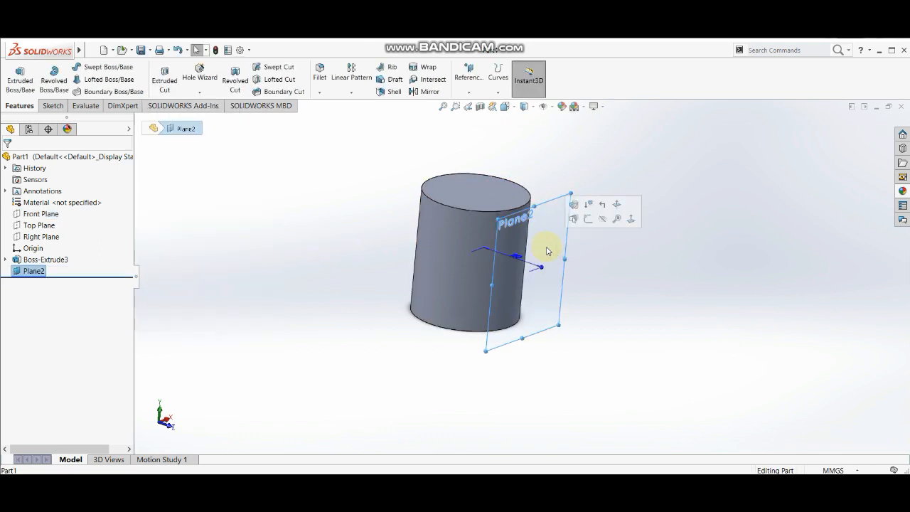
click(587, 218)
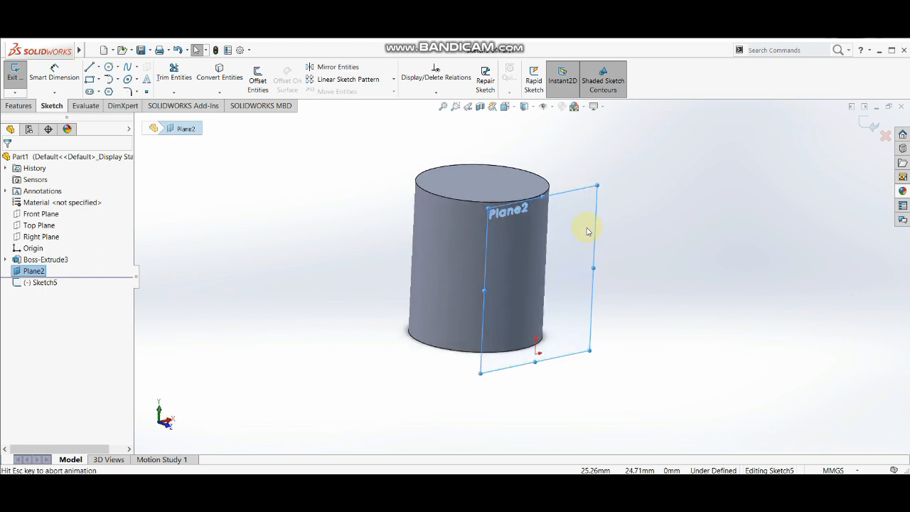
click(98, 95)
click(106, 103)
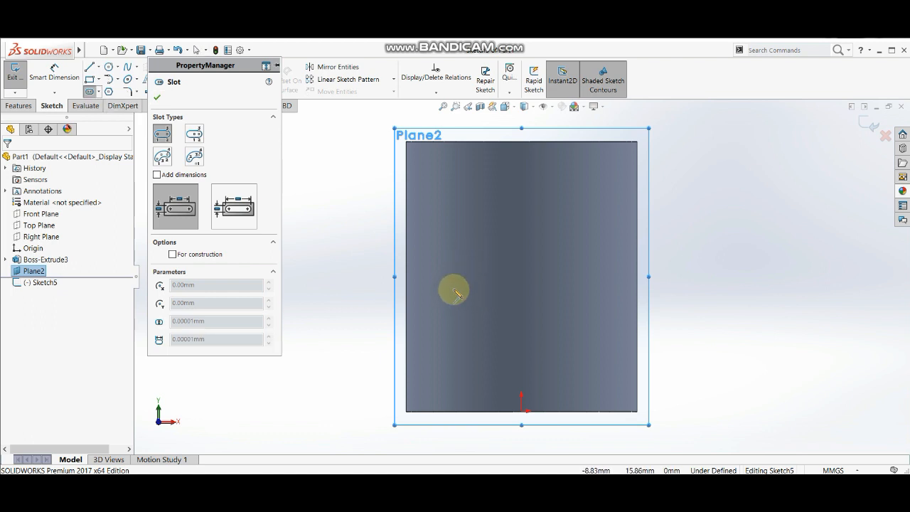
click(446, 340)
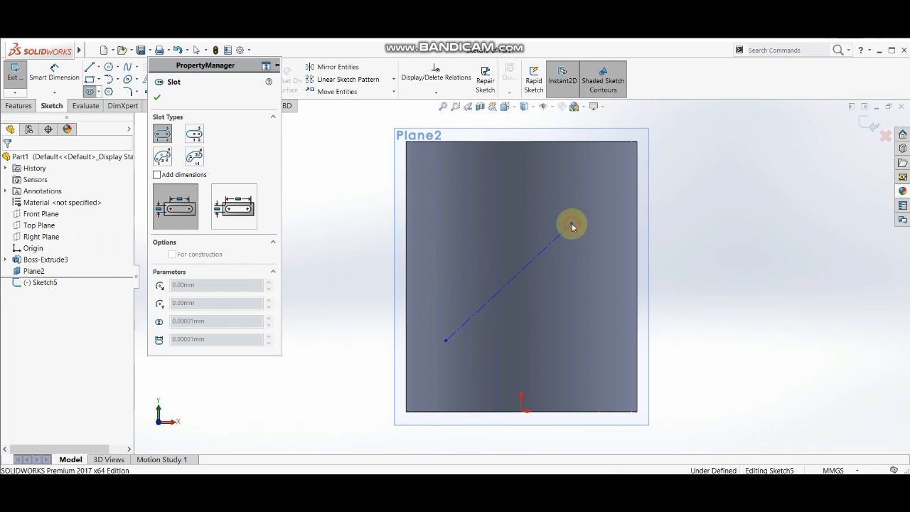
click(572, 224)
click(576, 239)
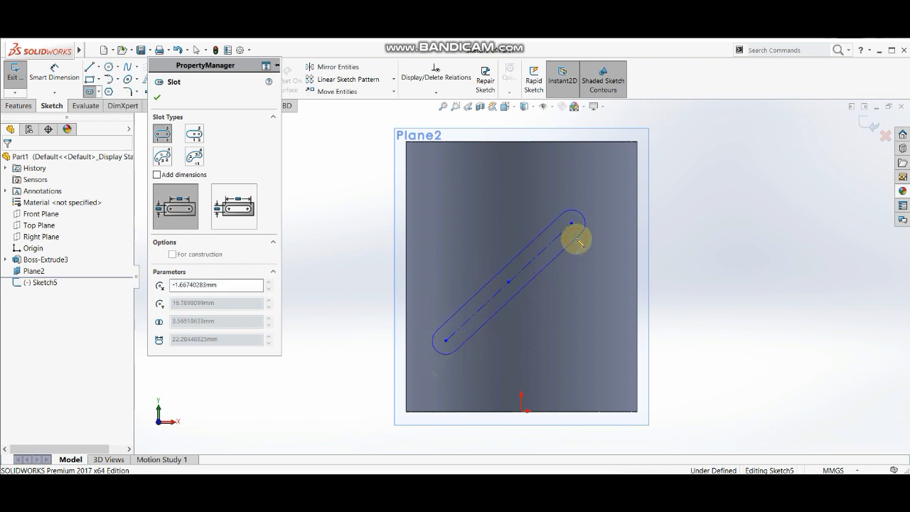
click(157, 96)
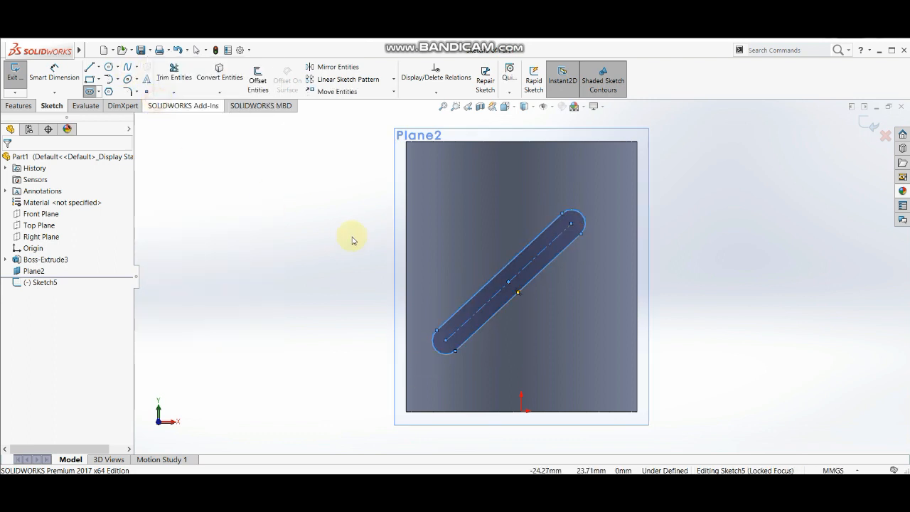
key(Escape)
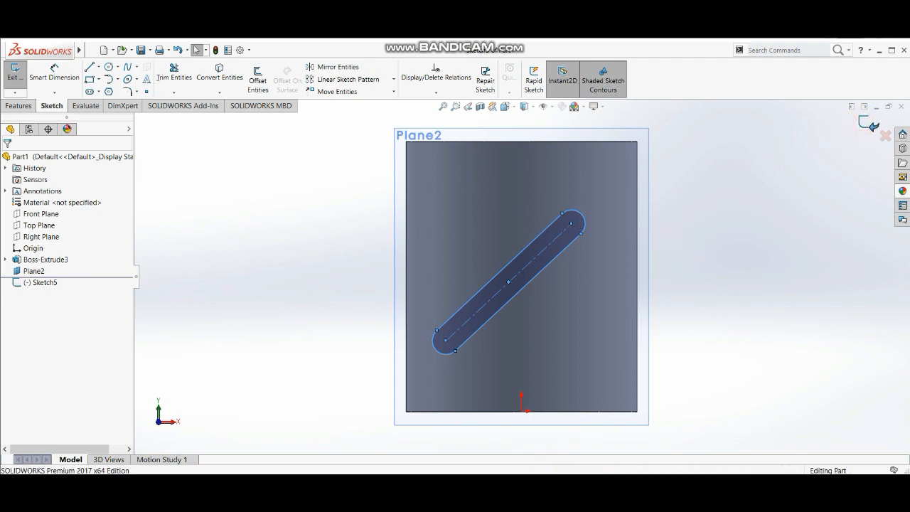
click(864, 122)
- Start a blind boss extrusion of the slot contour and reverse its direction toward the cylinder
middle_drag(391, 277, 417, 310)
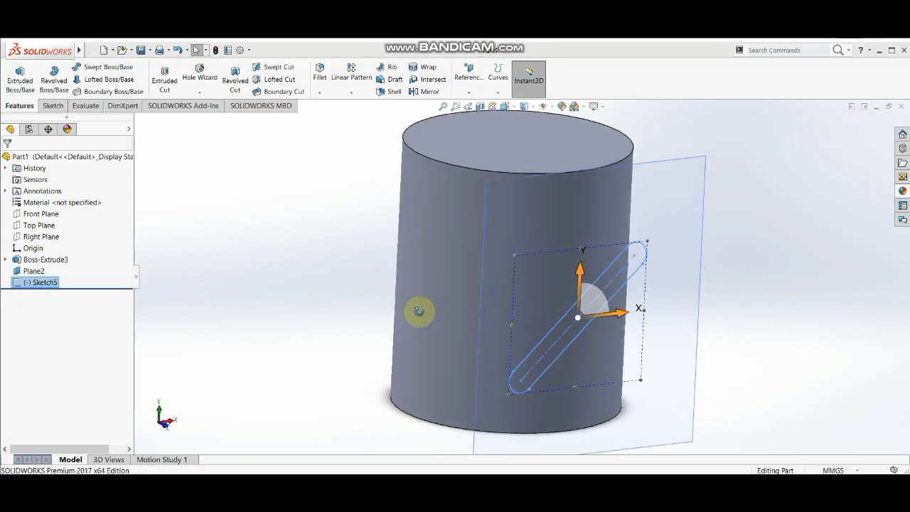
click(327, 225)
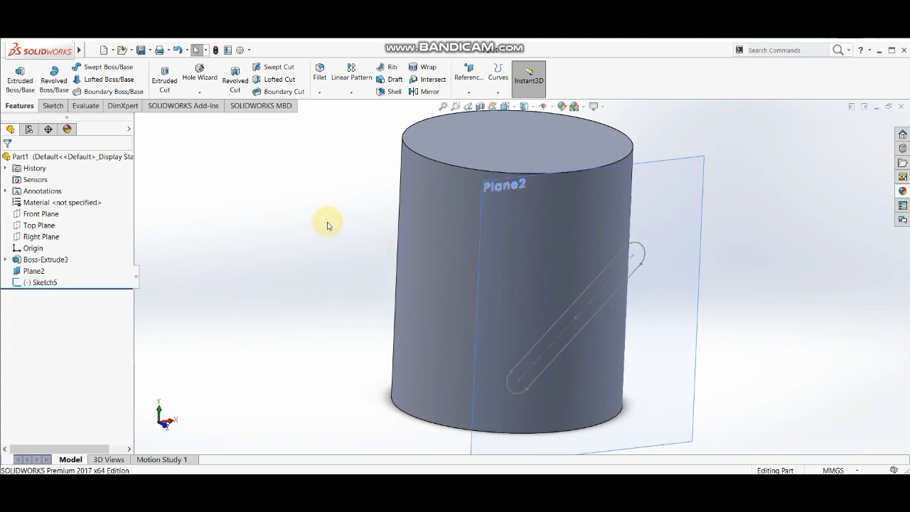
click(20, 78)
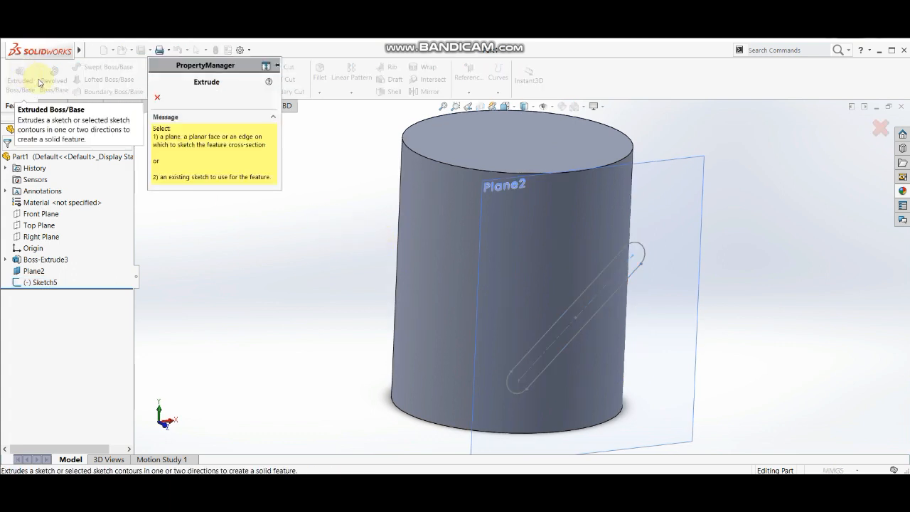
click(605, 265)
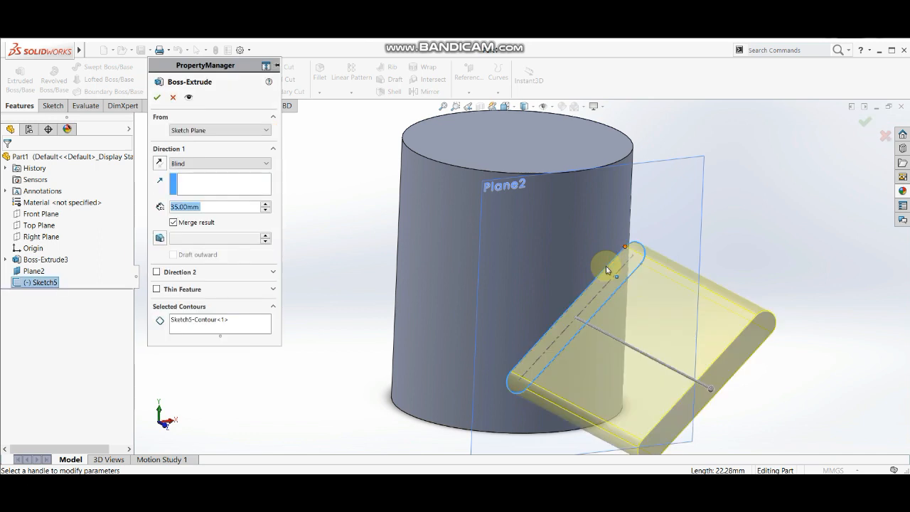
scroll(615, 291, up, 5)
middle_drag(708, 349, 735, 346)
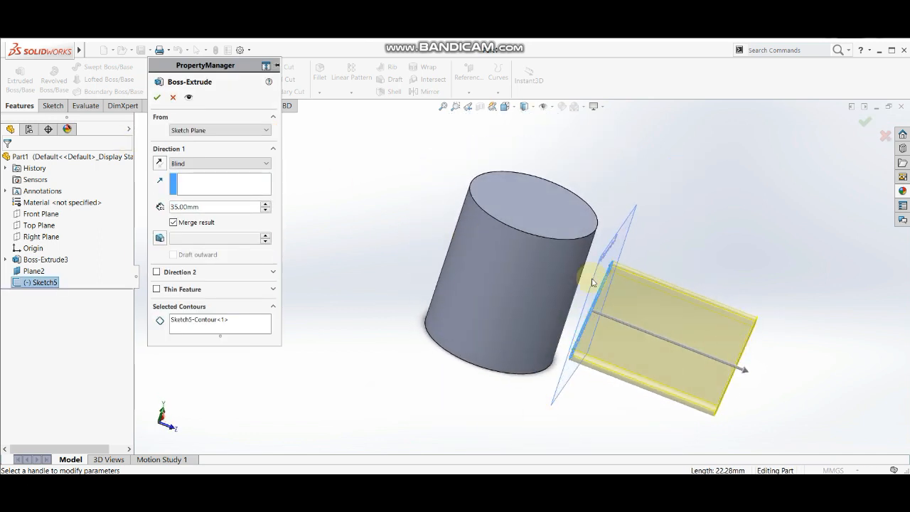
click(160, 165)
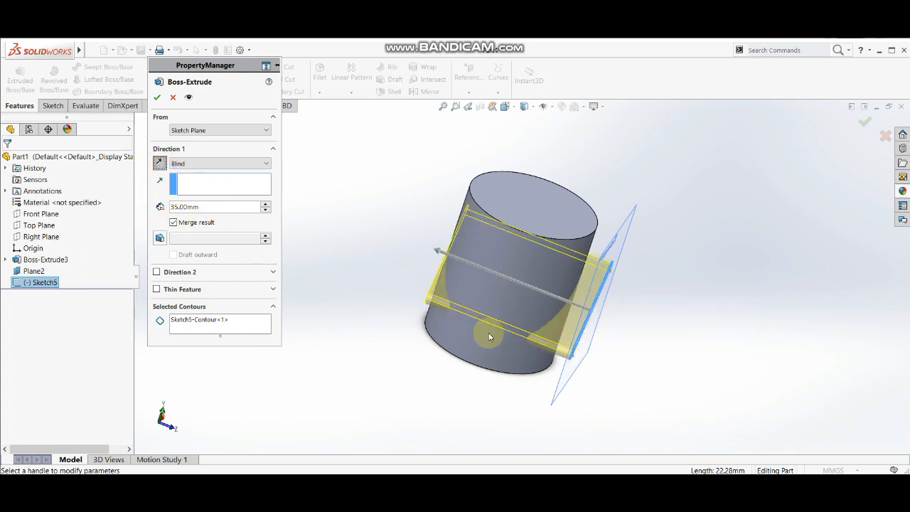
middle_drag(488, 331, 555, 288)
scroll(555, 288, down, 3)
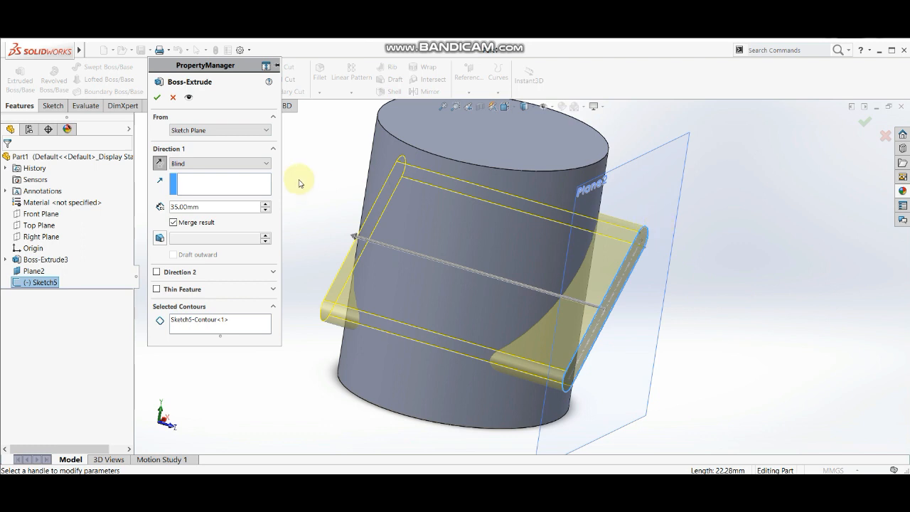
- Start the slot extrusion from the cylinder's curved face using Surface/Face/Plane, and extend it outward to a depth of 4 mm
click(197, 129)
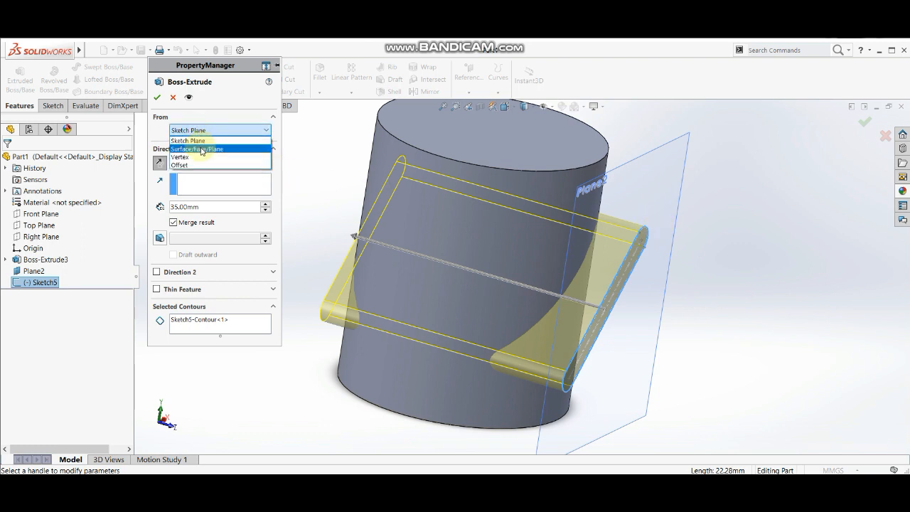
click(202, 150)
scroll(627, 283, up, 2)
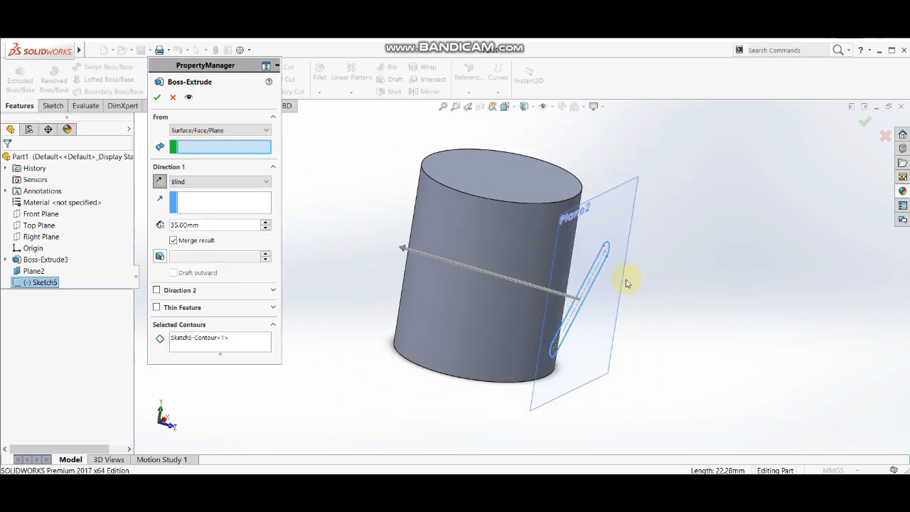
click(533, 239)
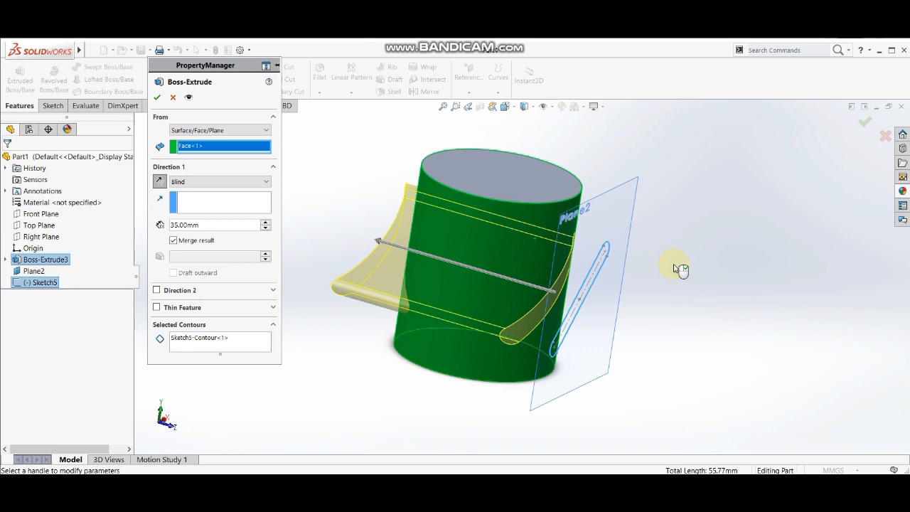
drag(378, 238, 577, 301)
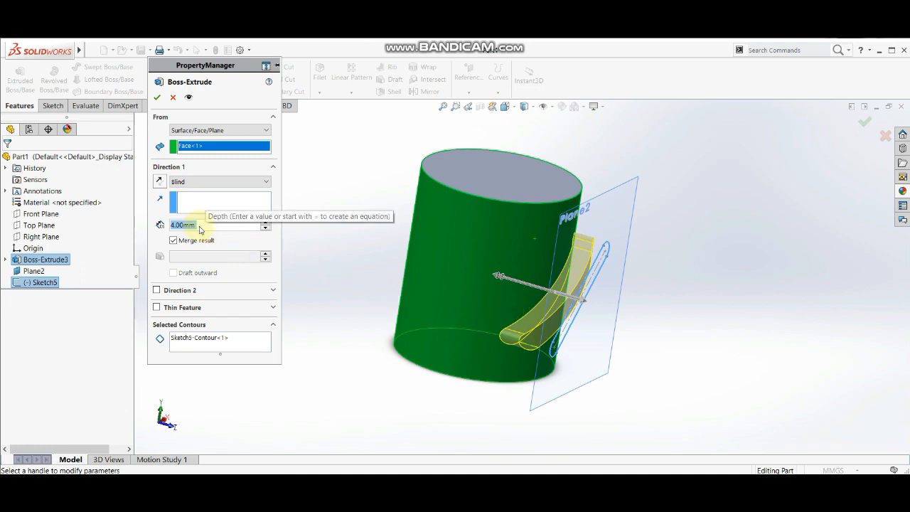
middle_drag(528, 322, 526, 436)
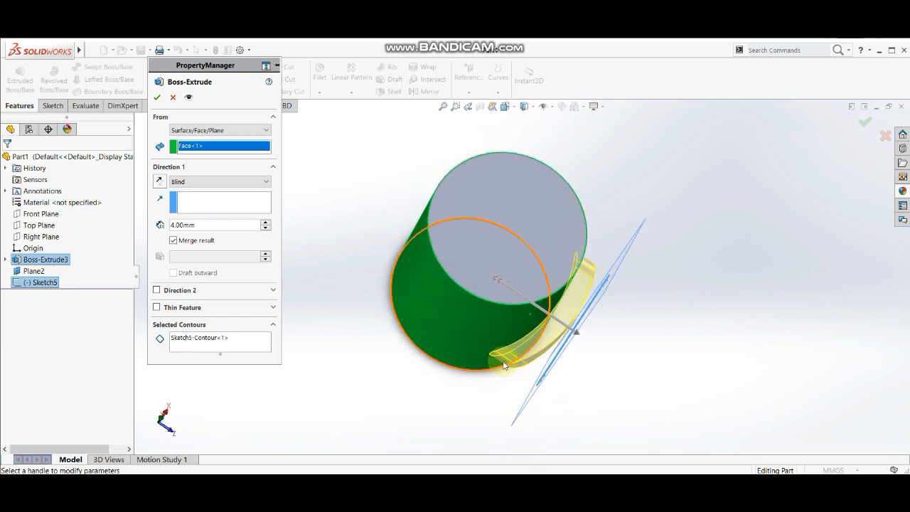
click(197, 224)
double_click(197, 223)
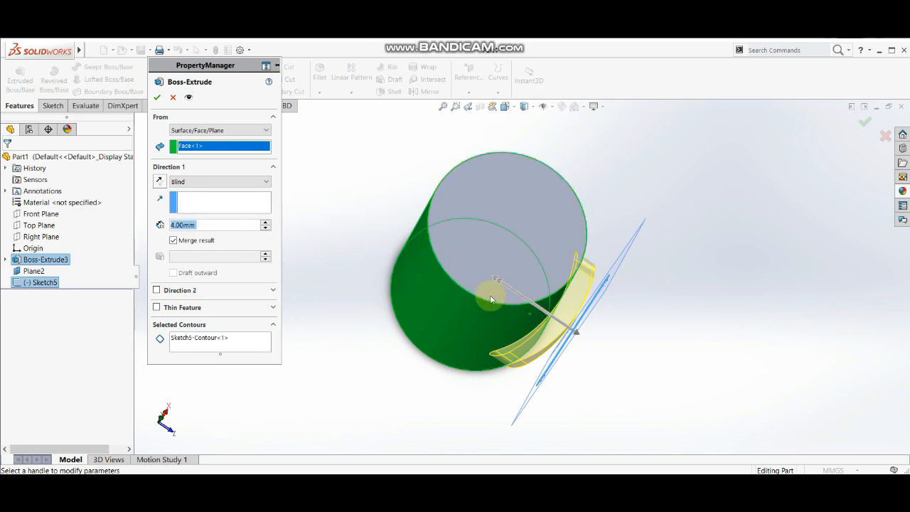
middle_drag(494, 331, 495, 239)
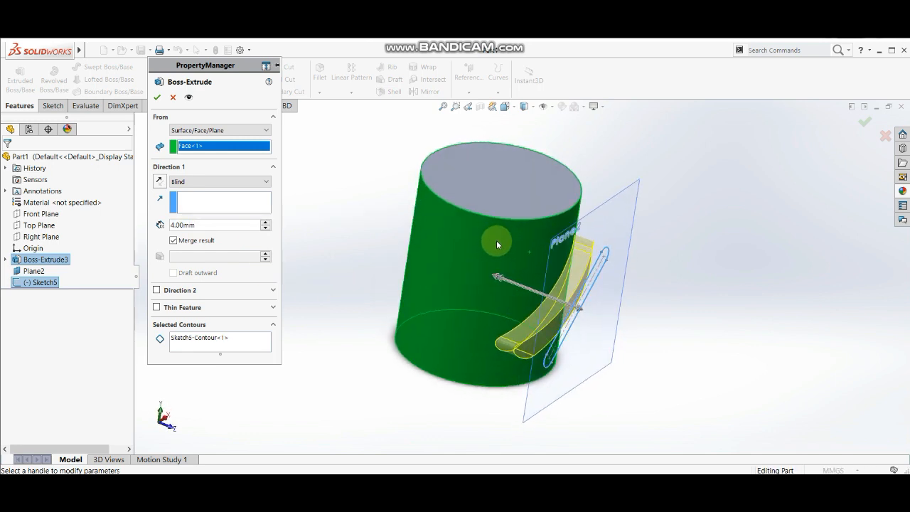
click(227, 131)
click(314, 186)
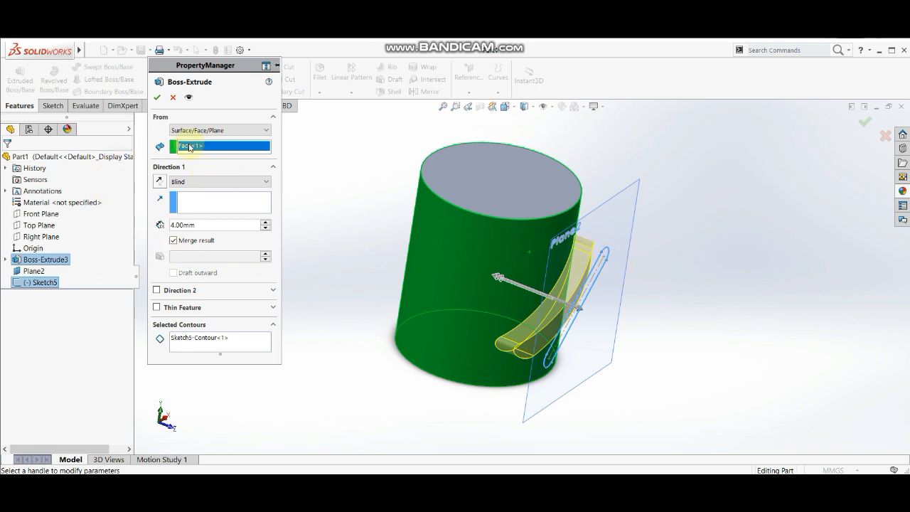
- Start the slot extrusion at a 10 mm offset from its sketch plane, and flip the offset toward the cylinder and back
click(195, 130)
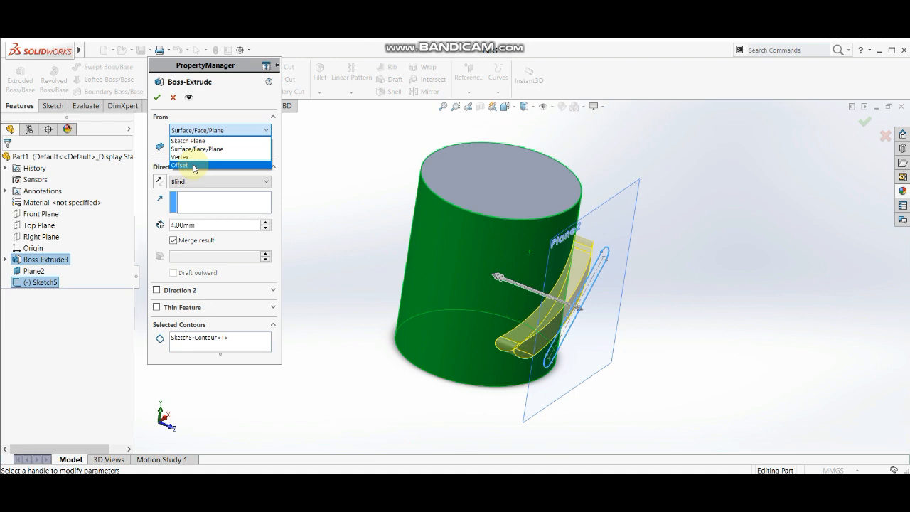
click(194, 166)
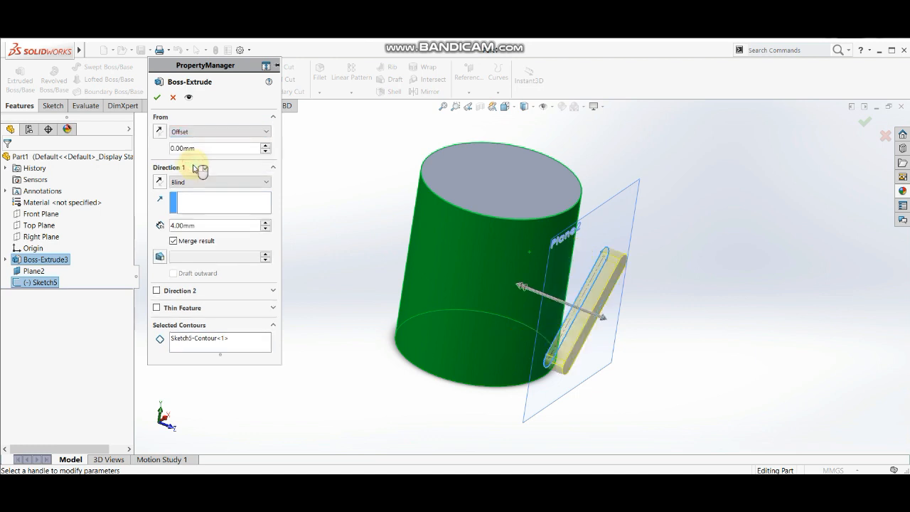
click(267, 147)
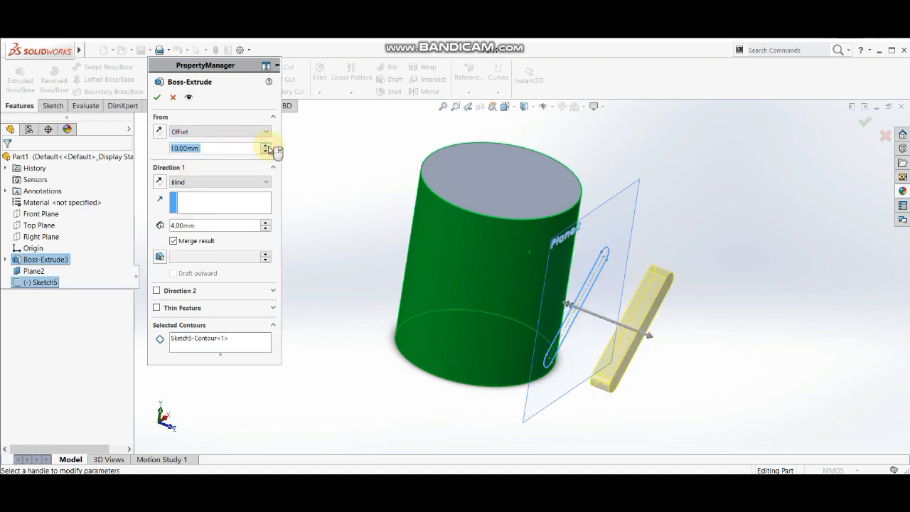
middle_drag(487, 287, 506, 302)
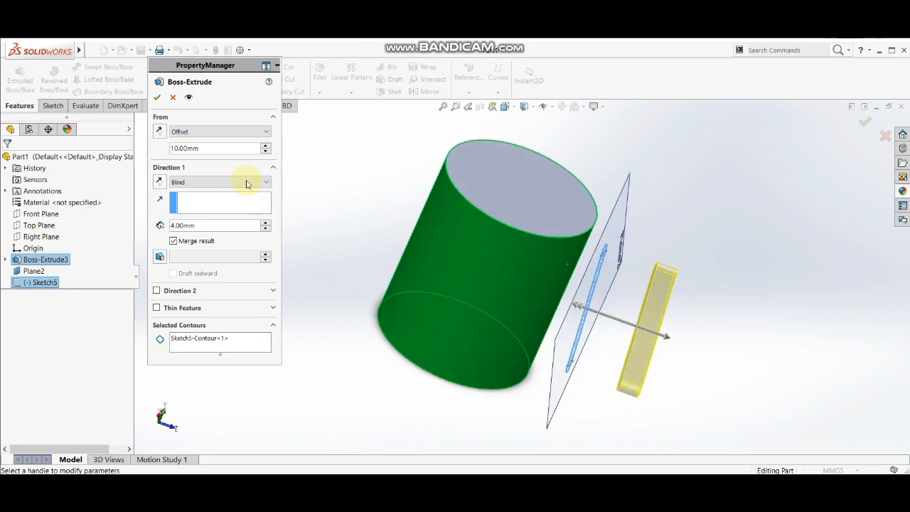
click(161, 134)
click(161, 134)
click(161, 133)
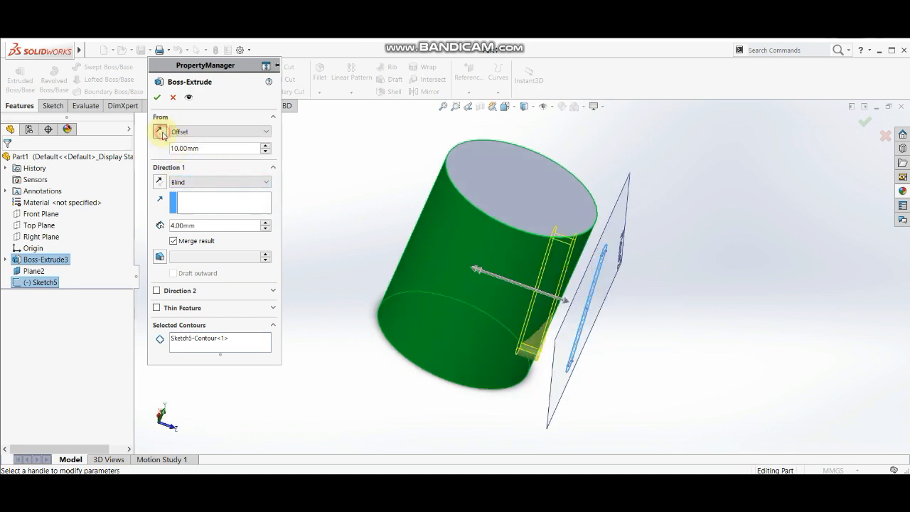
click(161, 134)
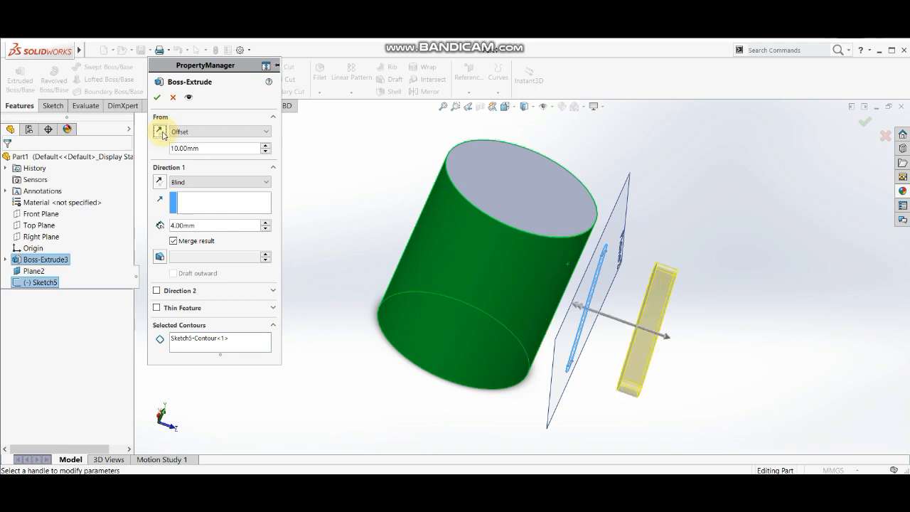
- Change the slot extrusion's start condition to Sketch Plane
click(226, 132)
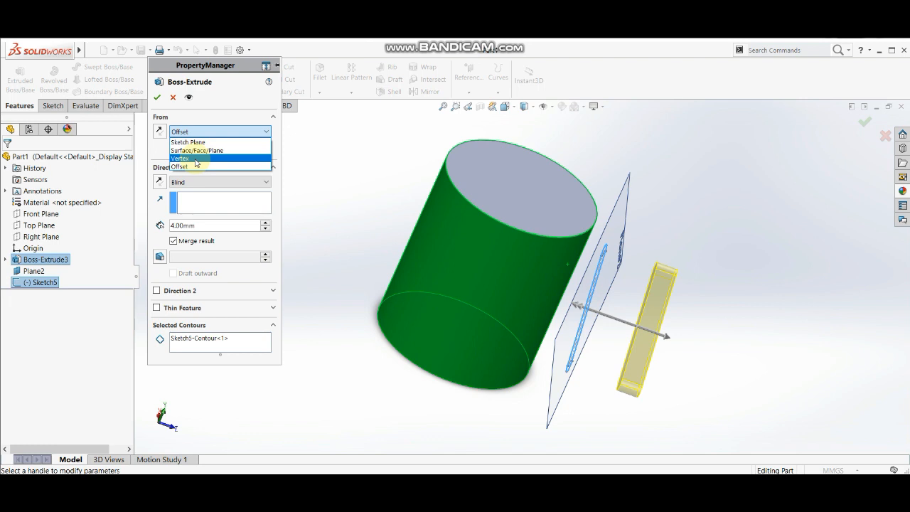
click(400, 221)
middle_drag(487, 319, 463, 237)
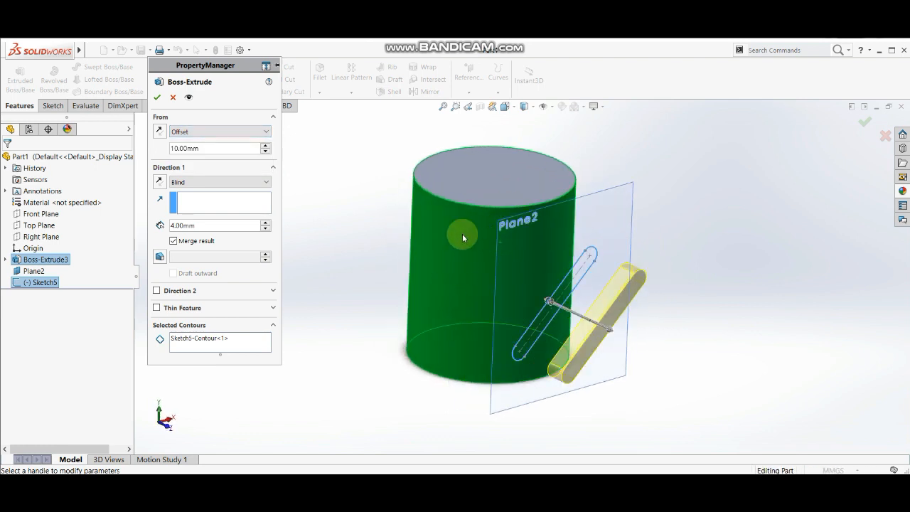
click(183, 133)
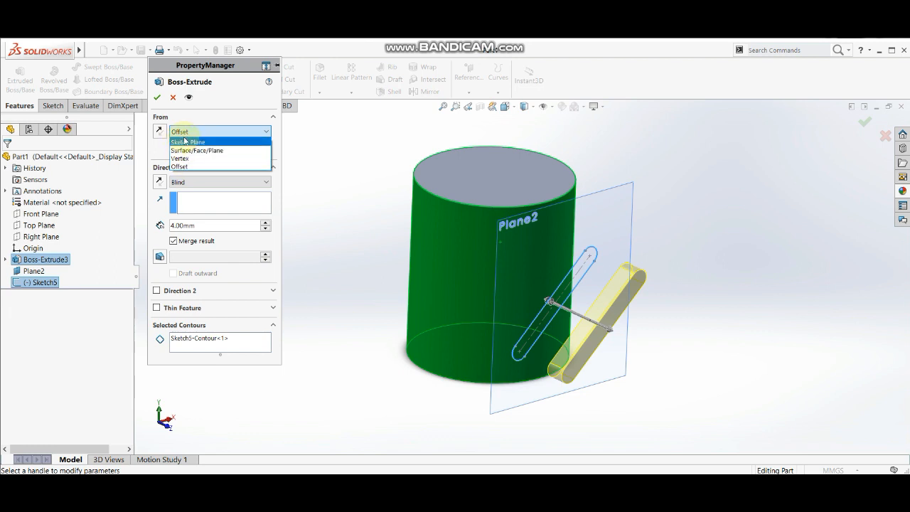
click(186, 142)
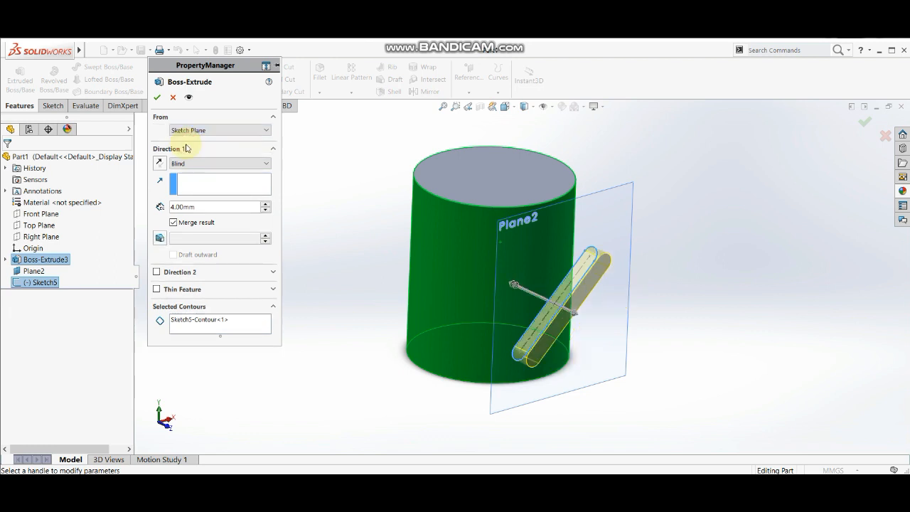
middle_drag(371, 257, 386, 258)
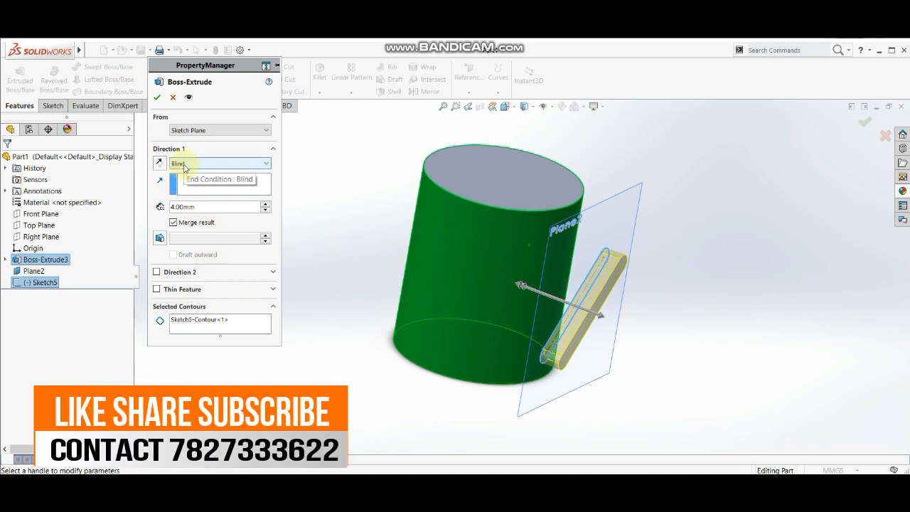
- Set the slot extrusion's blind depth to 5 mm
click(184, 166)
click(184, 172)
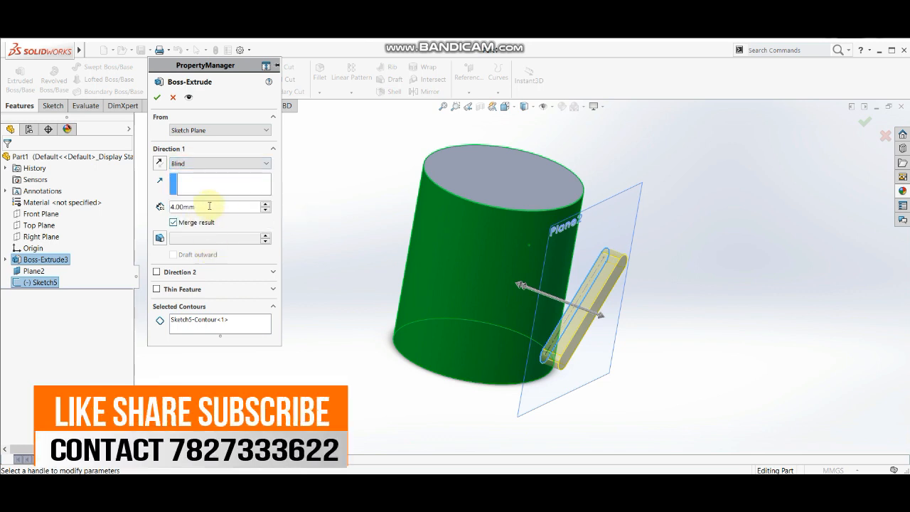
double_click(186, 206)
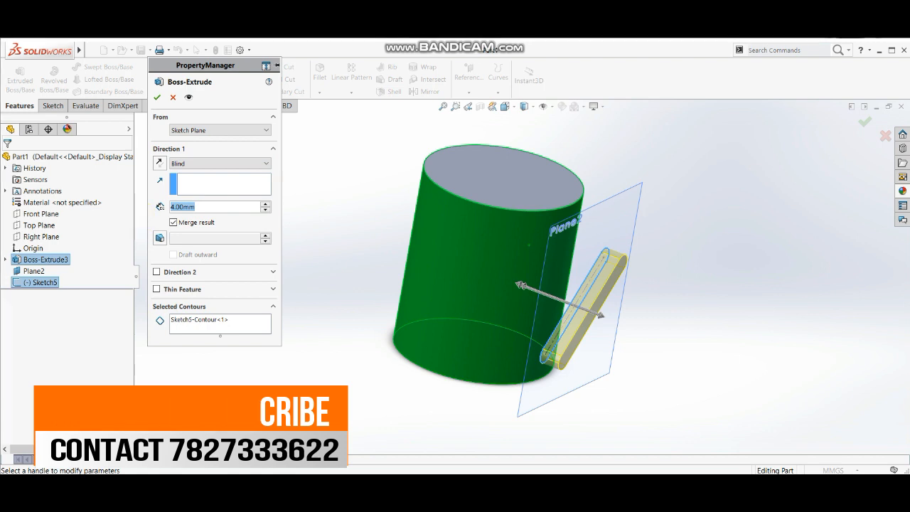
text(5)
key(Return)
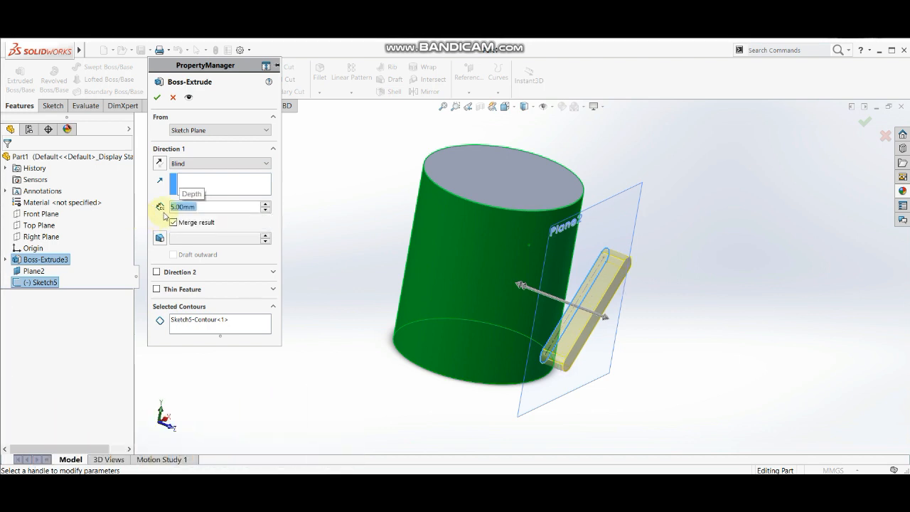
- Set the slot extrusion's end condition to Through All and examine its preview against the cylinder from several angles
click(196, 164)
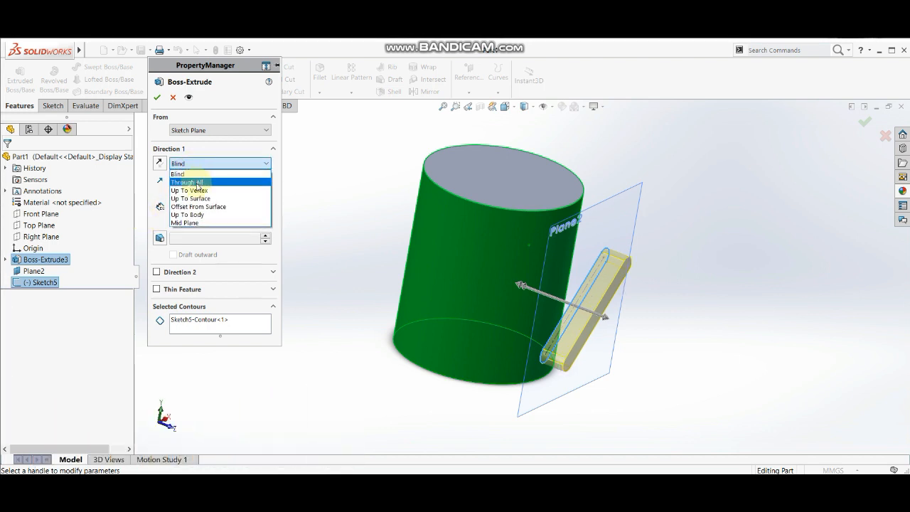
click(196, 183)
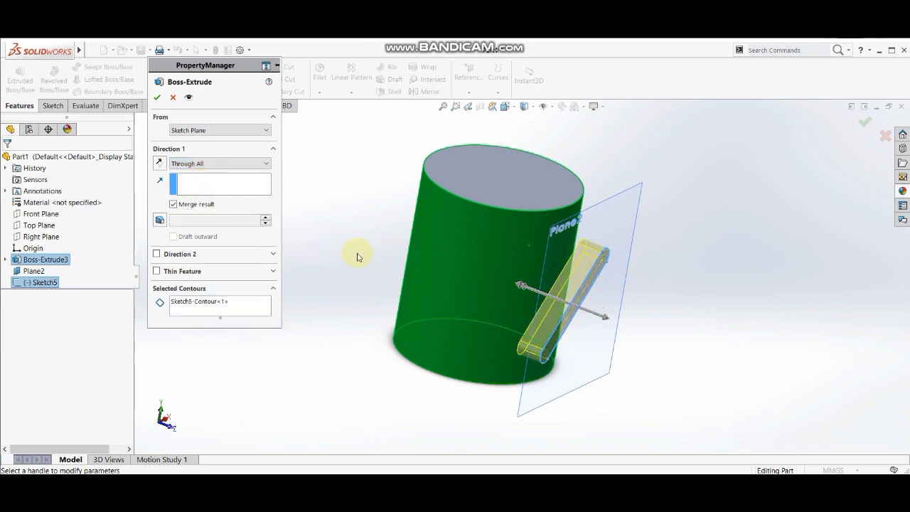
middle_drag(355, 254, 398, 275)
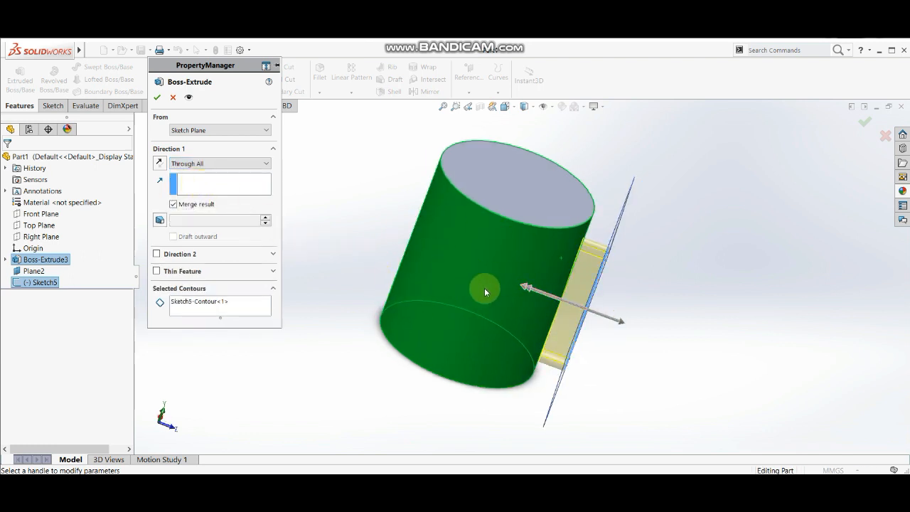
scroll(563, 306, down, 6)
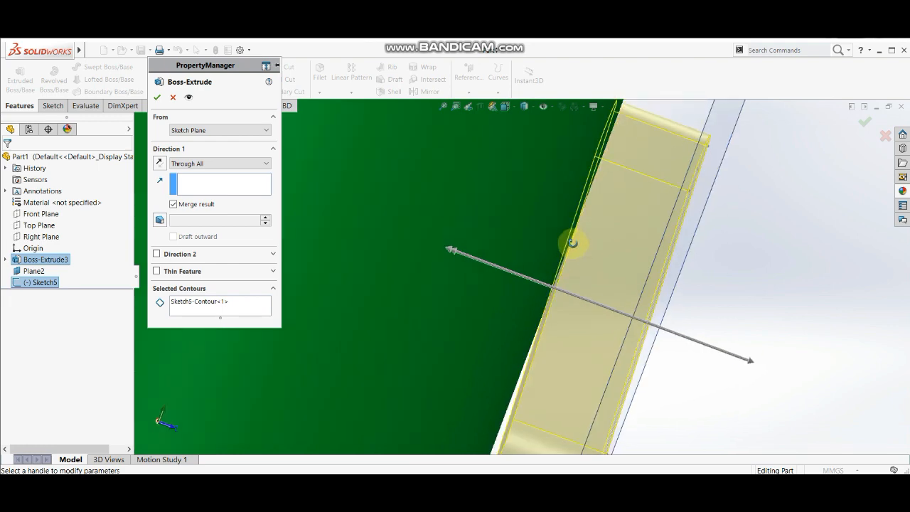
middle_drag(572, 243, 445, 321)
scroll(561, 267, up, 6)
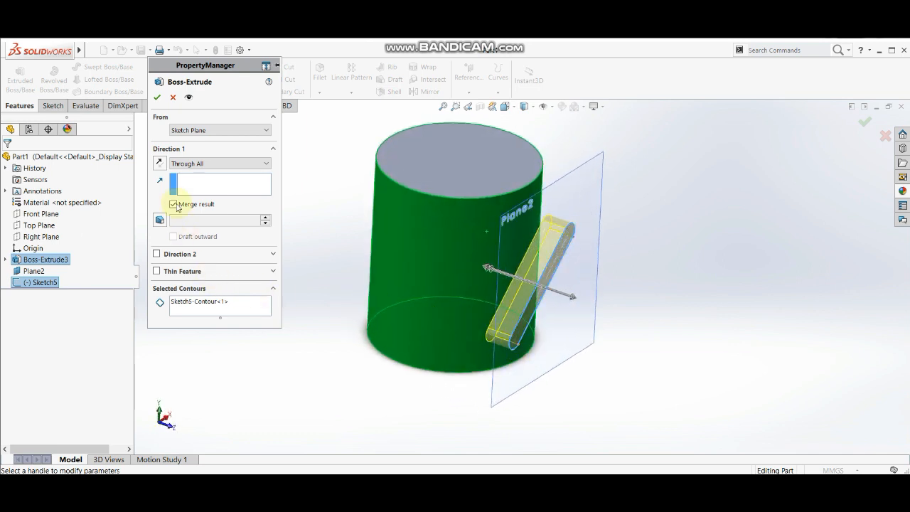
middle_drag(544, 315, 579, 342)
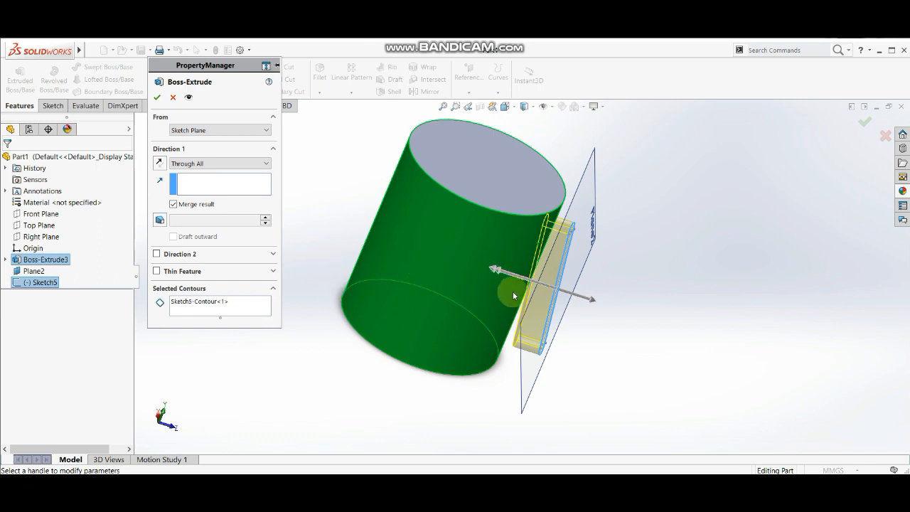
middle_drag(507, 295, 484, 277)
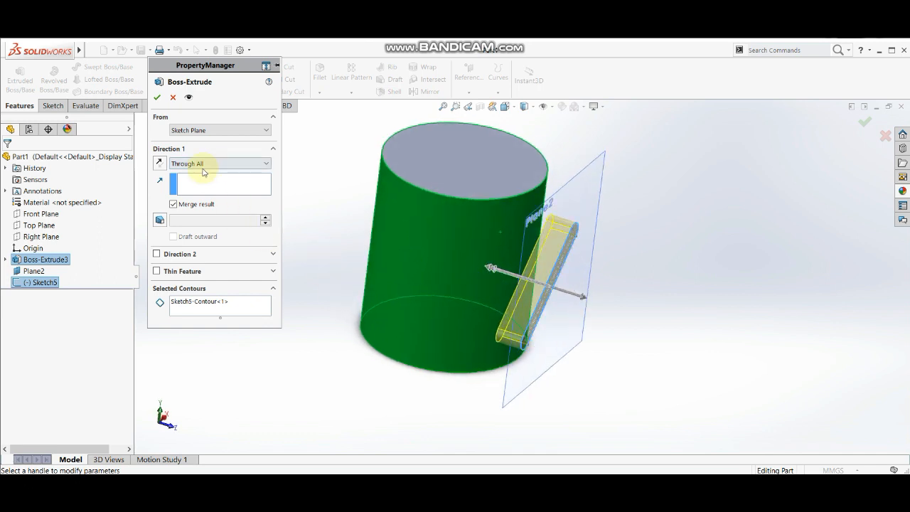
- Extrude the slot from its sketch plane up to the cylinder's curved face using the Up To Surface end condition
click(204, 164)
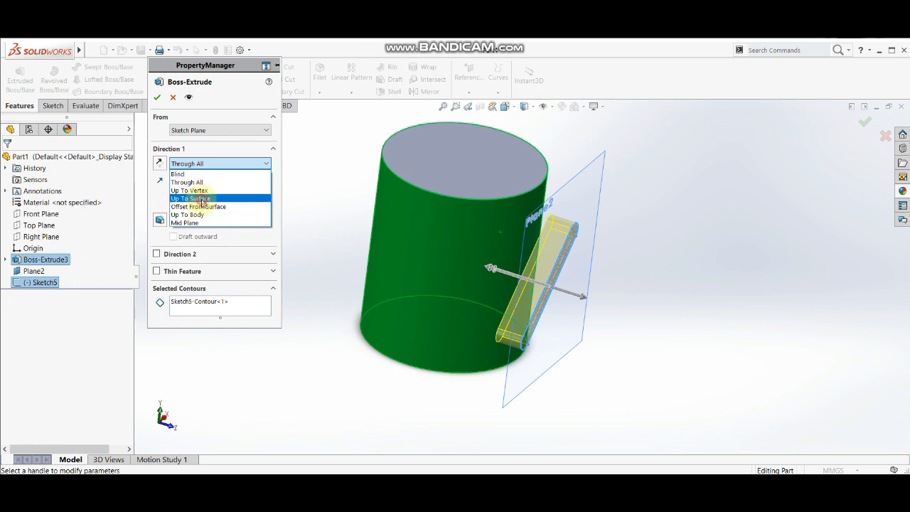
click(202, 200)
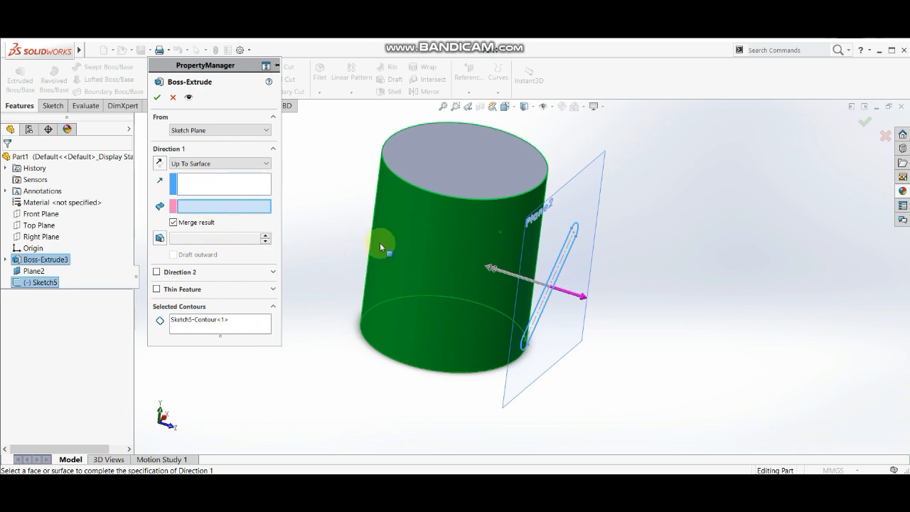
click(417, 233)
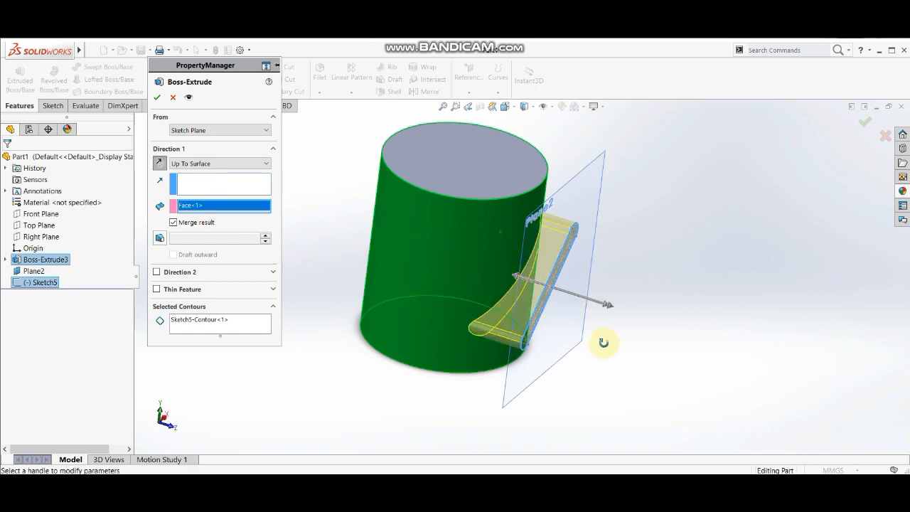
middle_drag(604, 341, 595, 362)
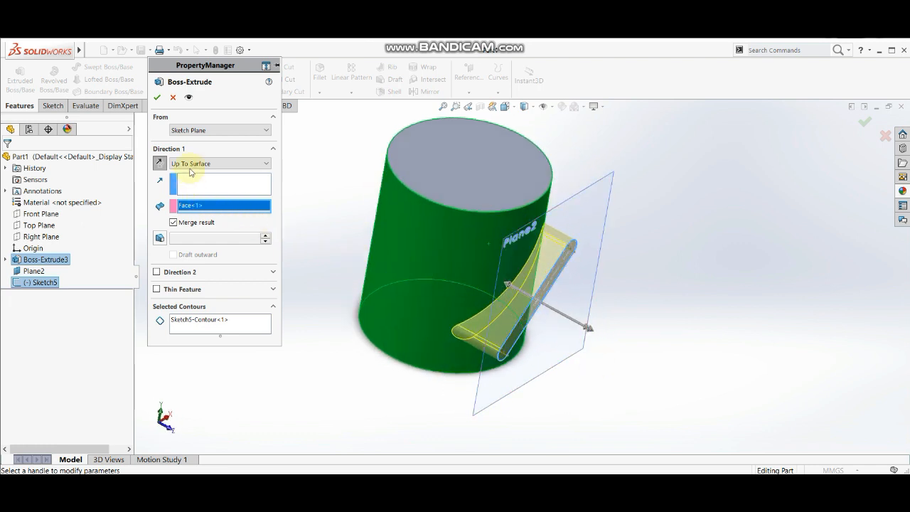
- Set the slot extrusion's end condition to Blind, and start it from the cylinder's curved face using Surface/Face/Plane, directed outward
click(204, 128)
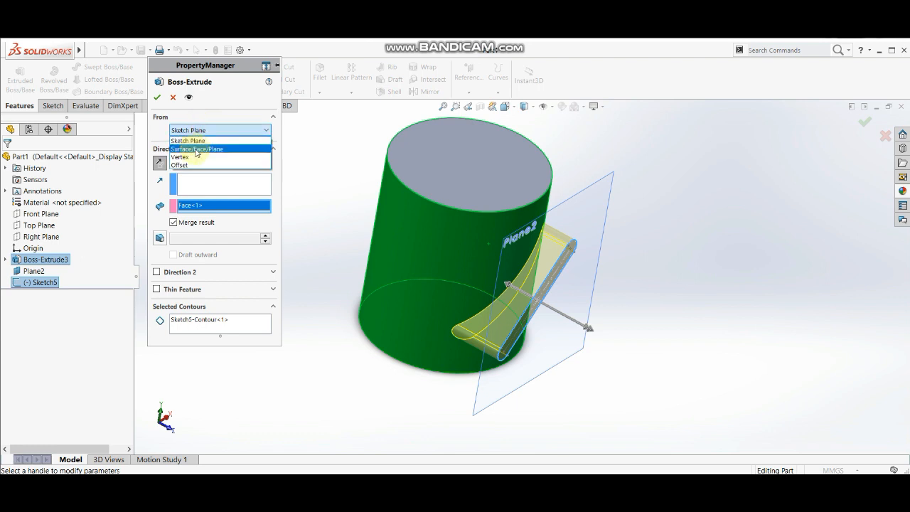
click(303, 218)
click(207, 164)
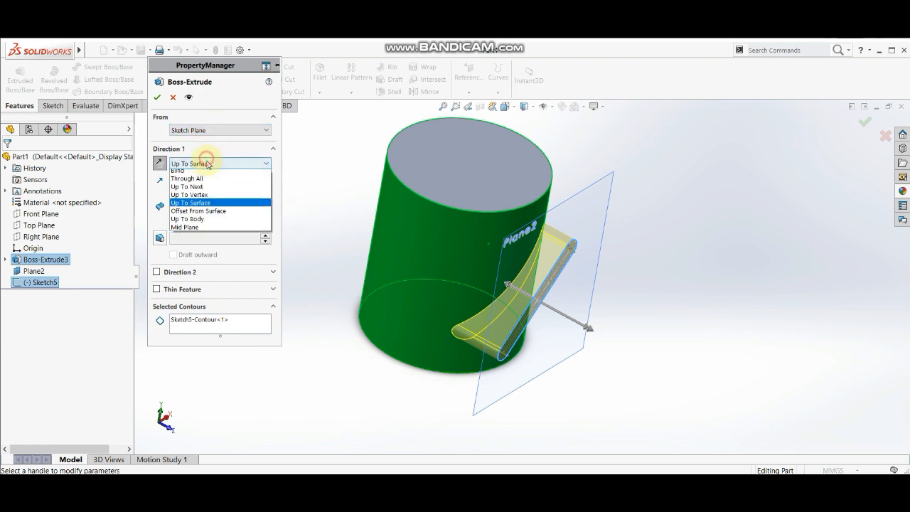
click(200, 175)
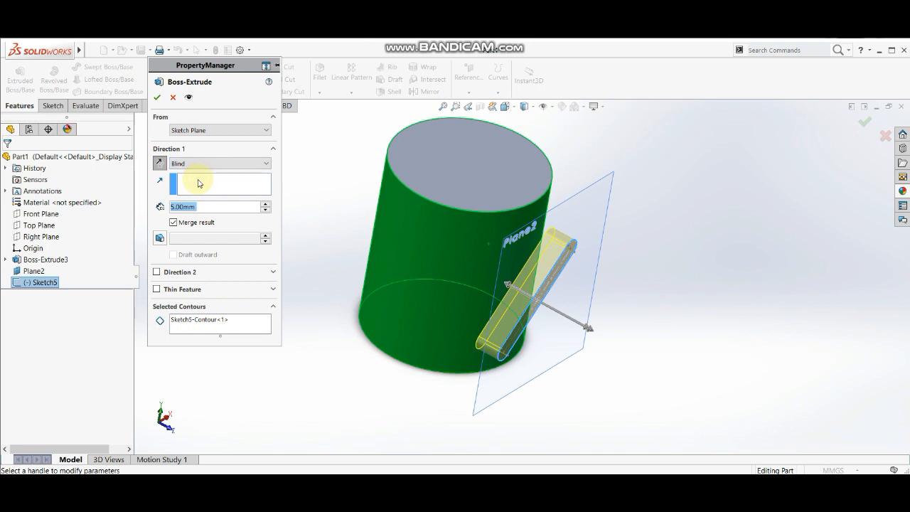
click(203, 129)
click(201, 148)
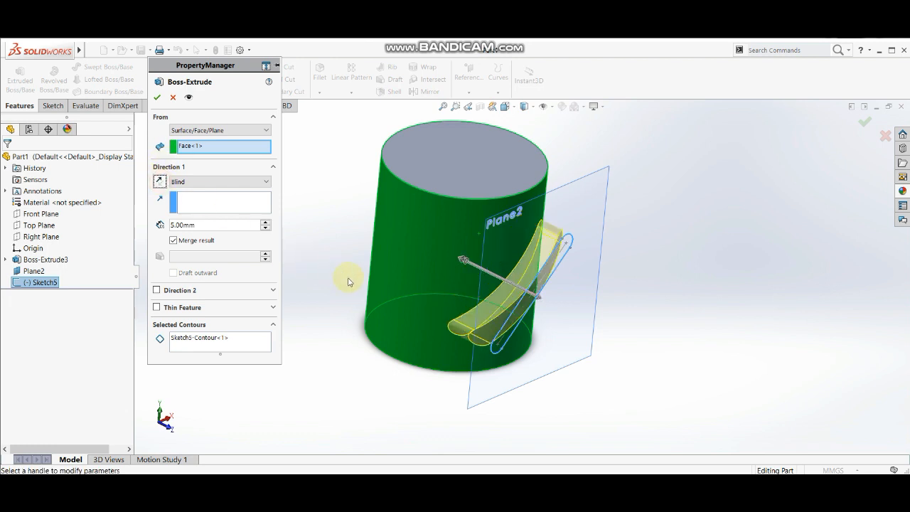
middle_drag(349, 280, 357, 286)
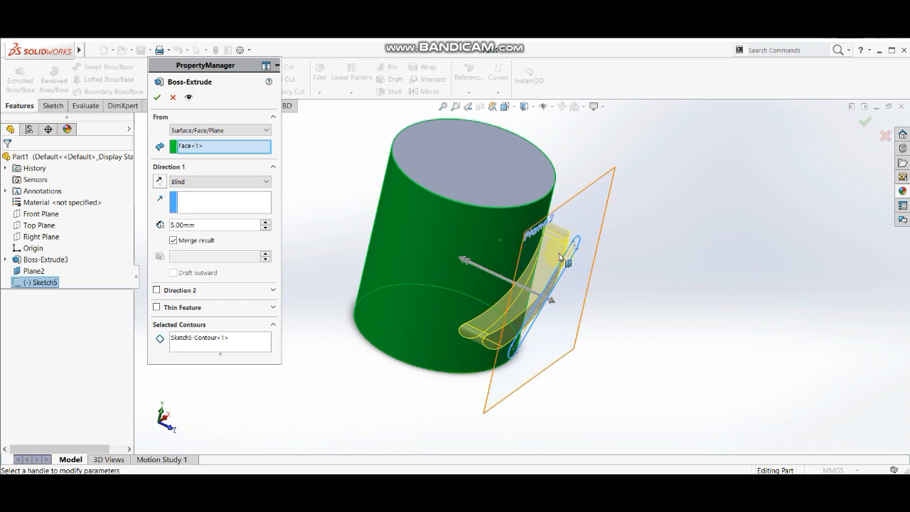
mouse_move(519, 313)
middle_down()
mouse_move(538, 330)
mouse_move(528, 352)
mouse_move(519, 273)
middle_up()
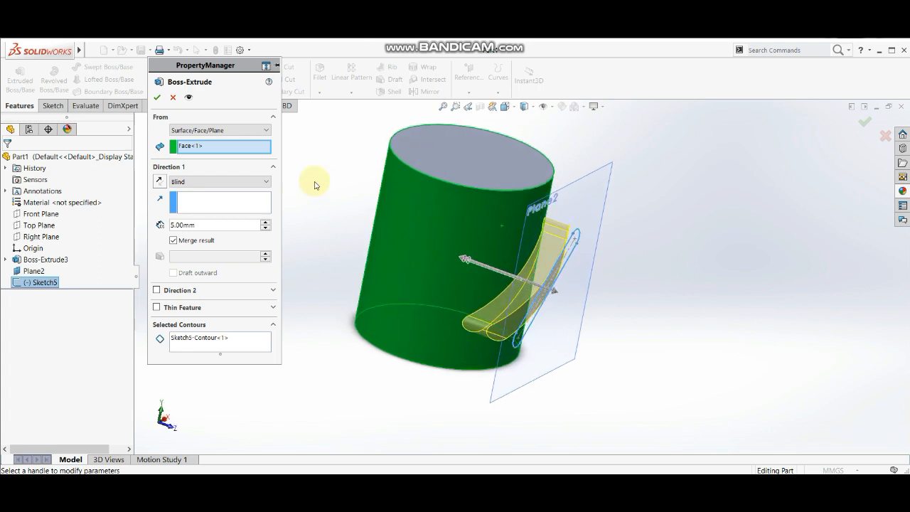
- Start the slot extrusion from its sketch plane and end it at the cylinder's curved face with the Up To Surface condition
click(217, 130)
click(205, 141)
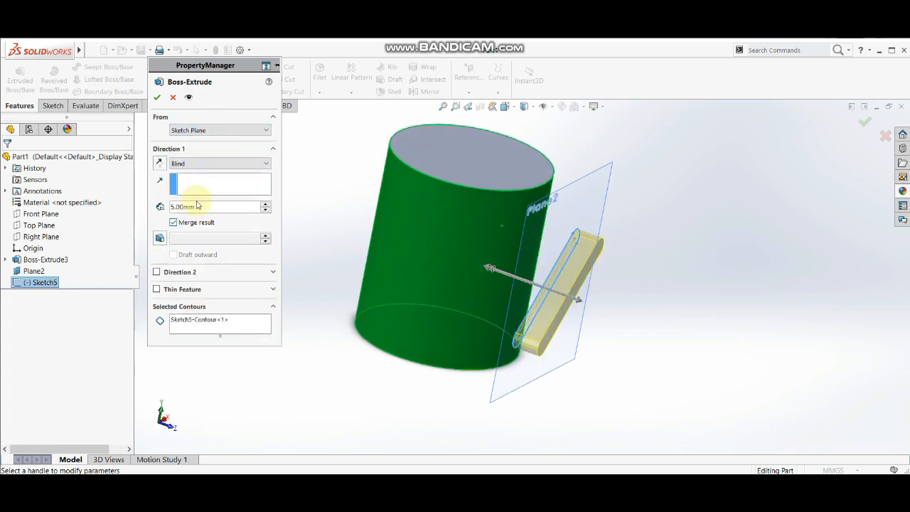
click(187, 163)
click(203, 200)
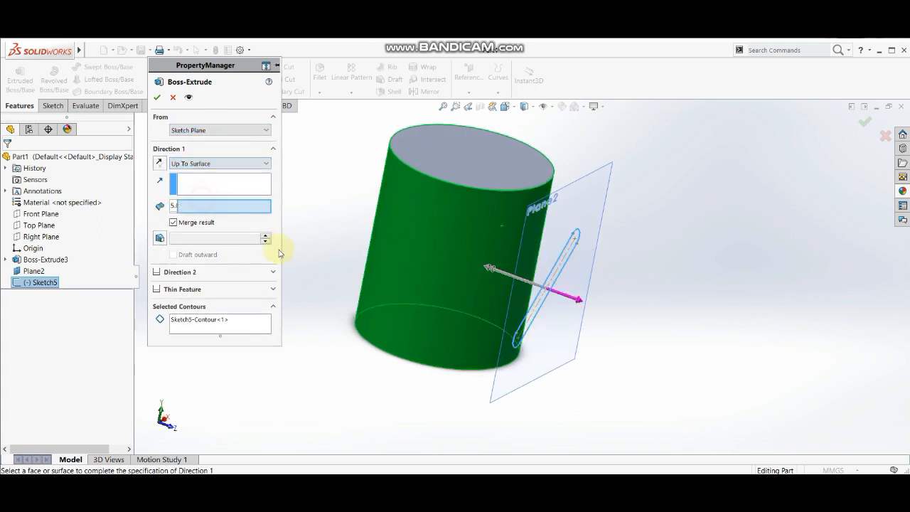
click(436, 285)
middle_drag(435, 281, 503, 224)
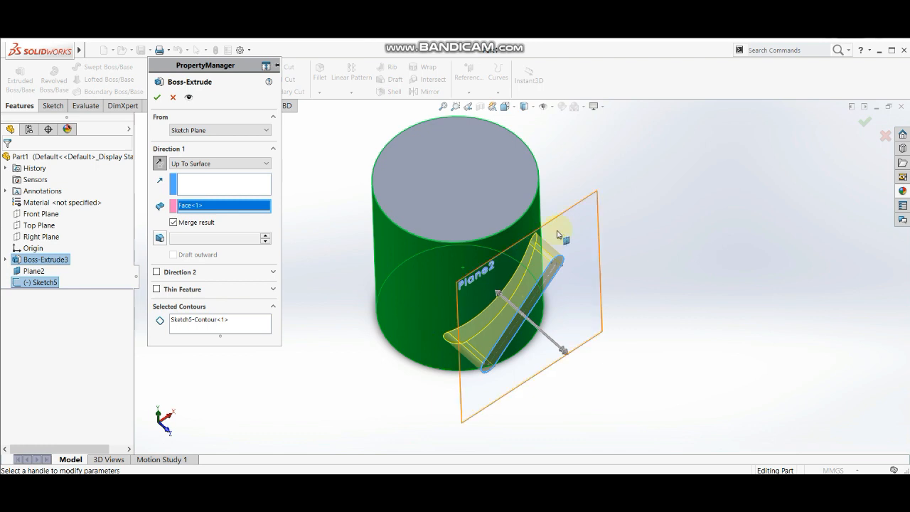
middle_drag(566, 268, 528, 305)
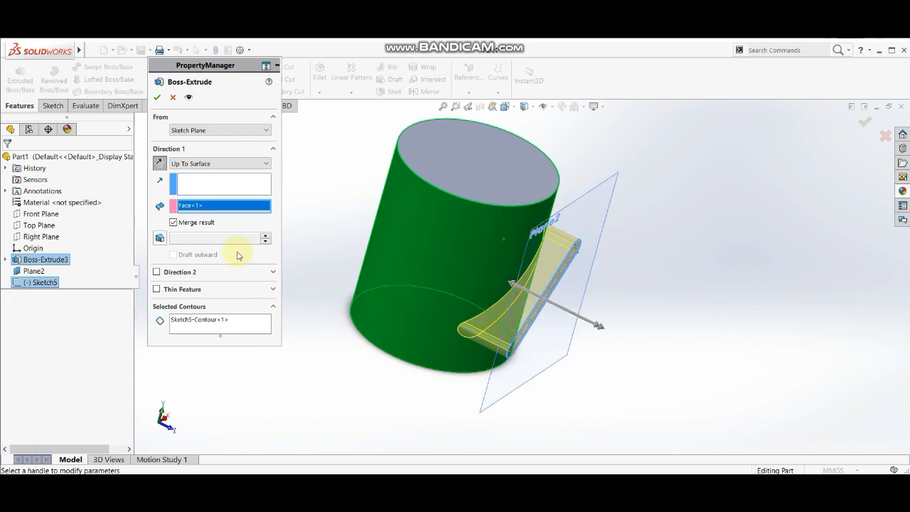
- Set the slot extrusion's end condition to Offset From Surface, clearing and reselecting the cylinder's curved face as its reference
click(192, 165)
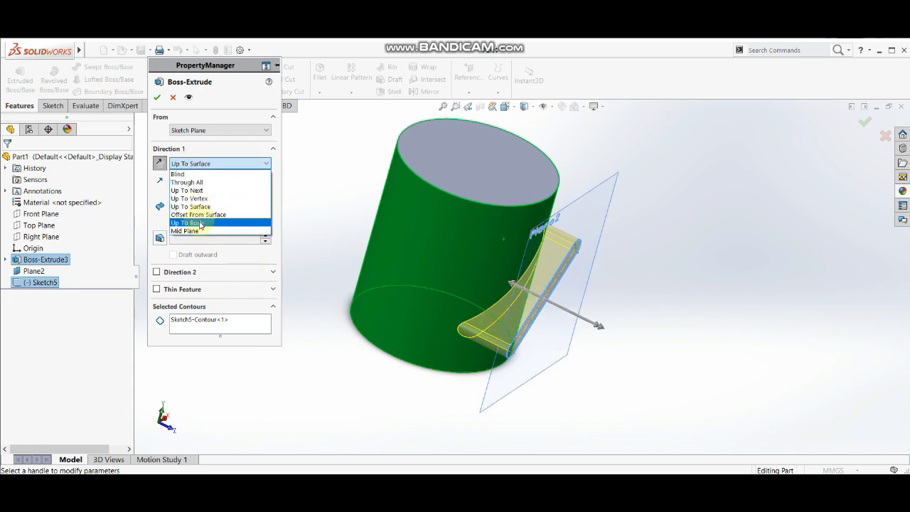
click(213, 253)
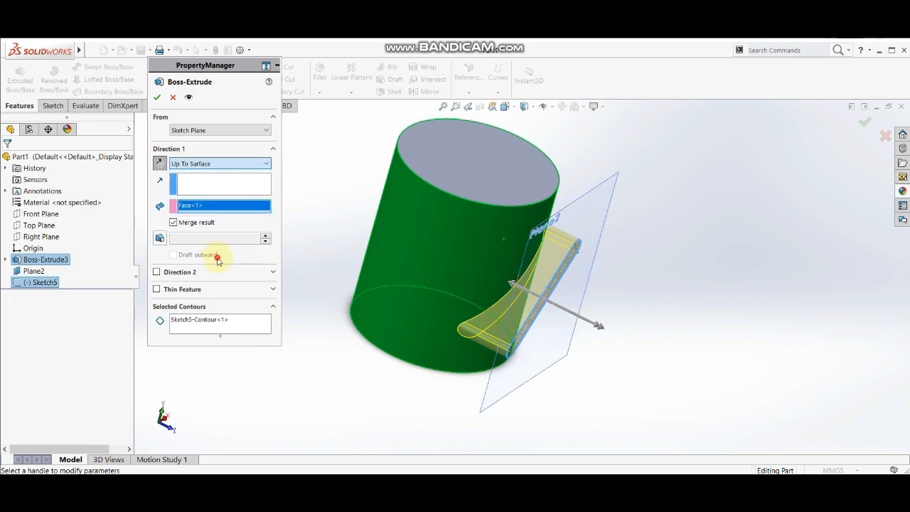
click(221, 167)
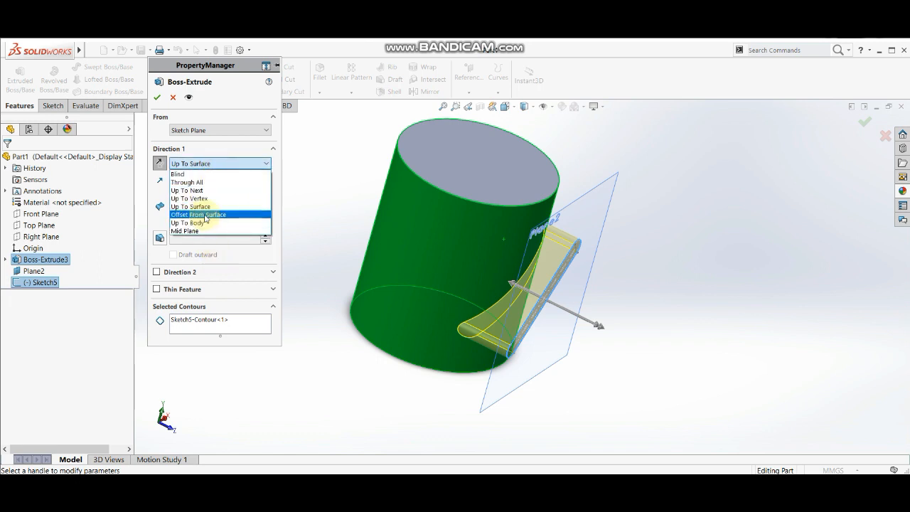
click(203, 215)
click(419, 276)
mouse_move(419, 275)
middle_down()
mouse_move(412, 267)
mouse_move(424, 278)
middle_up()
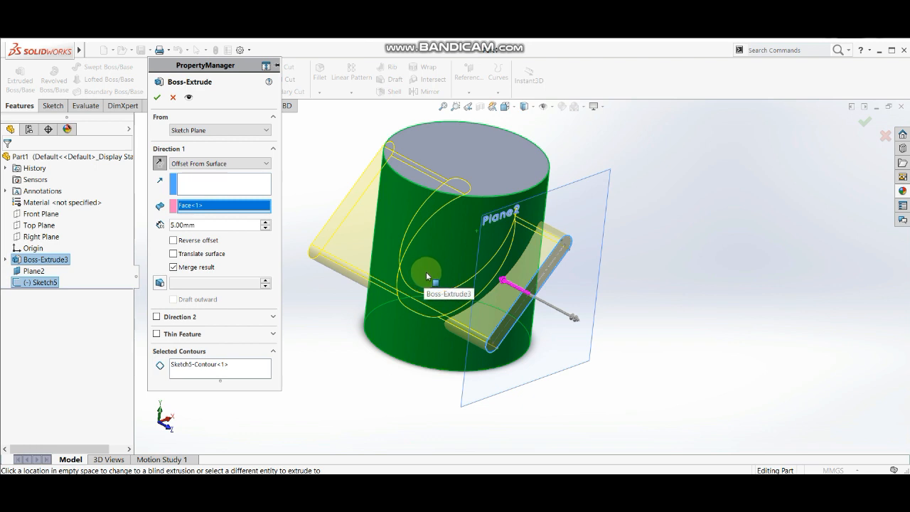
right_click(208, 207)
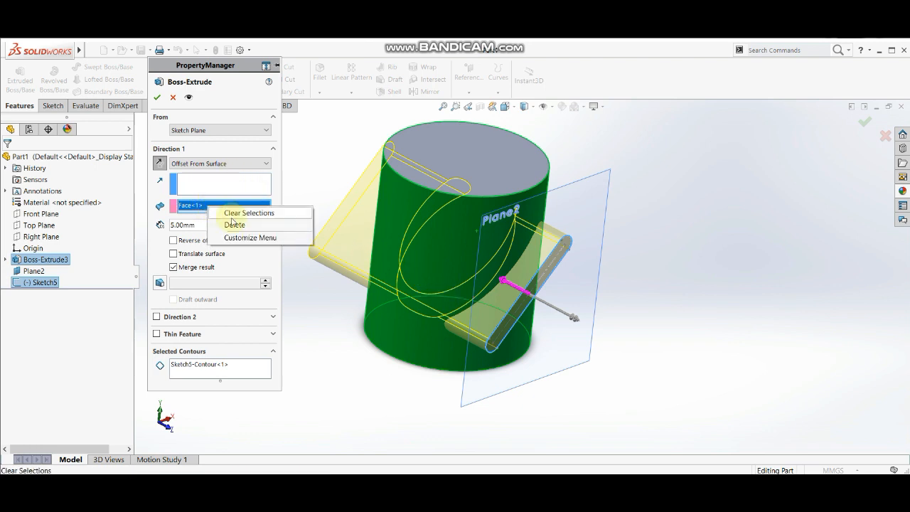
click(233, 213)
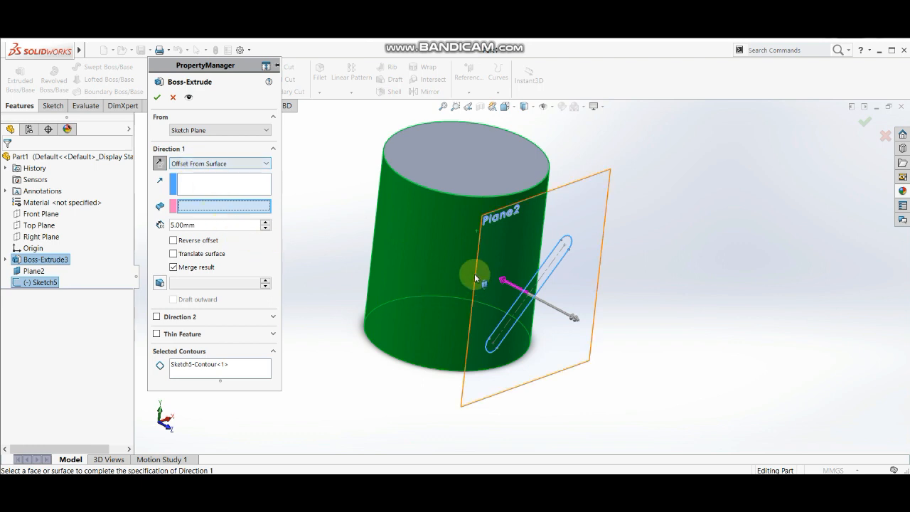
click(441, 249)
middle_drag(518, 386, 536, 424)
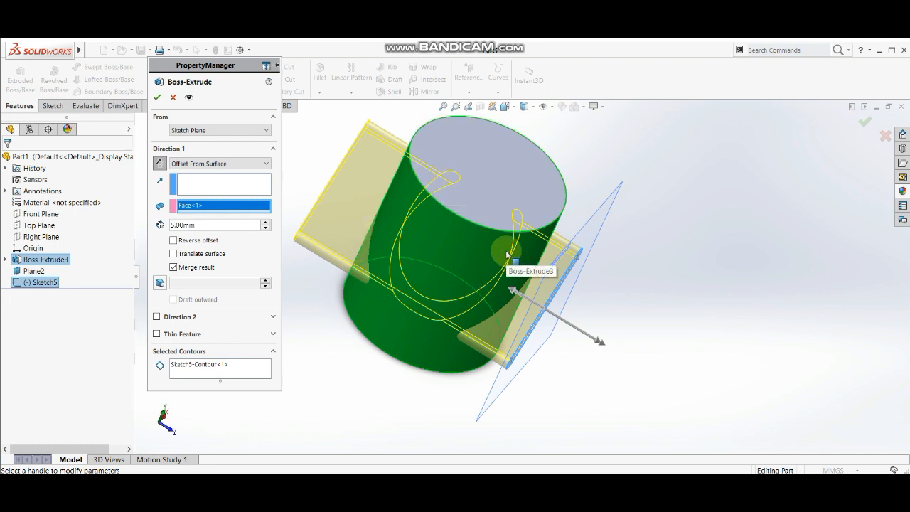
- End the slot extrusion 2 mm from the cylinder's curved face using the Offset From Surface condition
click(524, 291)
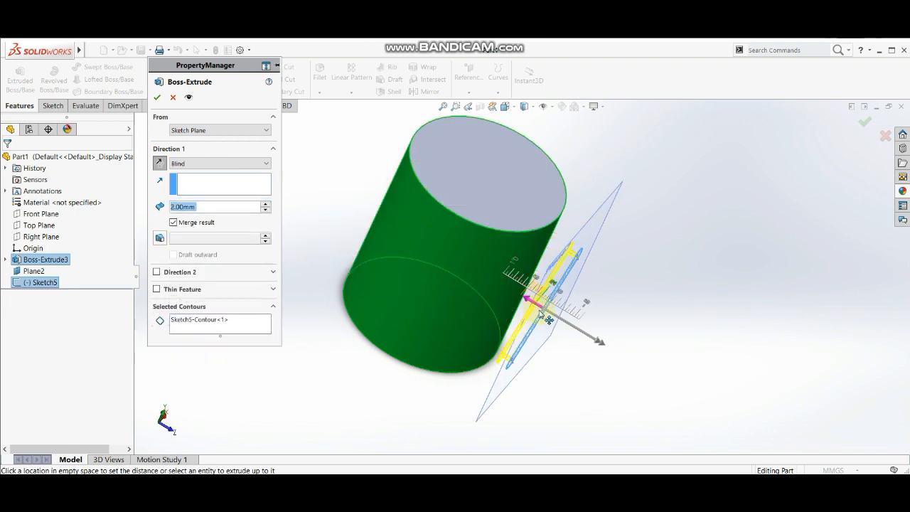
click(511, 298)
middle_drag(427, 341, 420, 329)
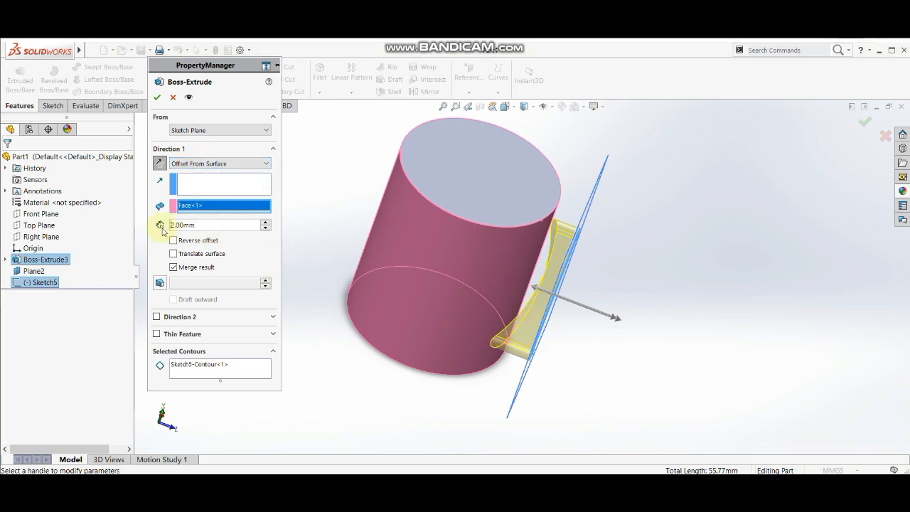
middle_drag(400, 300, 517, 260)
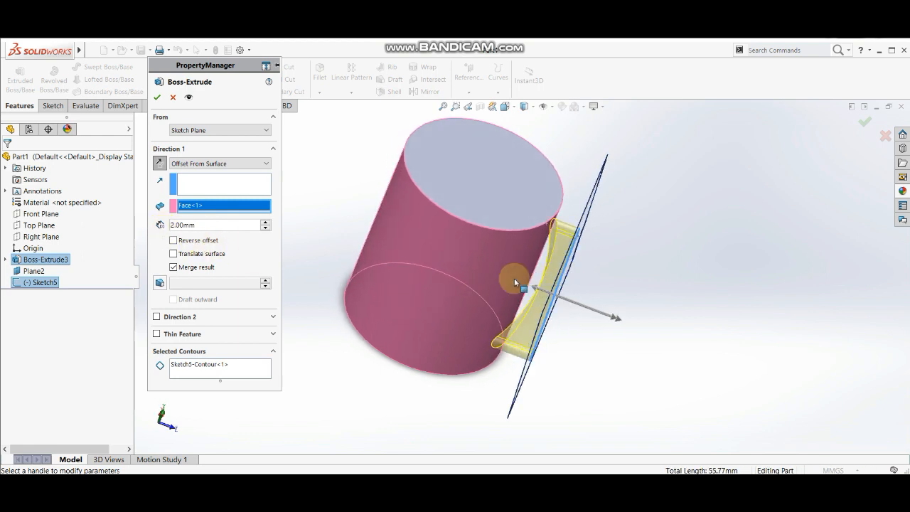
- Try reversing the slot extrusion's surface offset, then restore its side and enable the Translate surface option
click(173, 240)
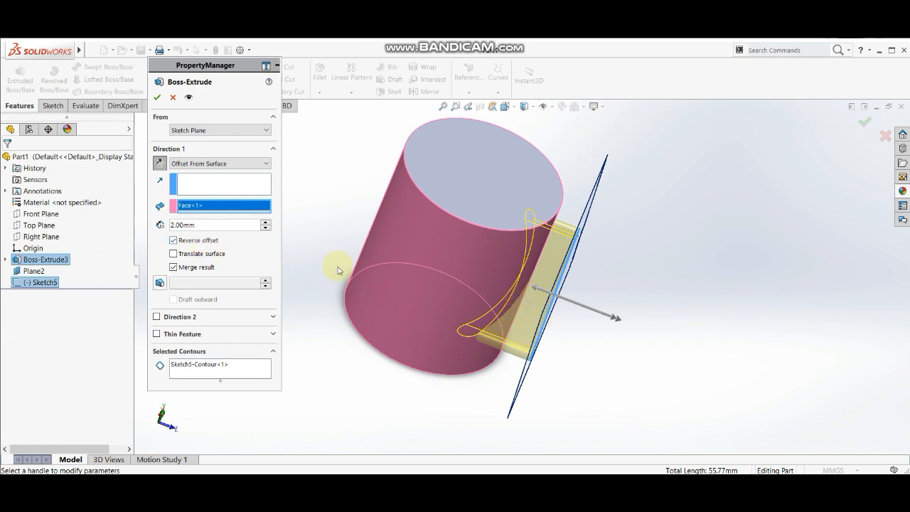
click(190, 241)
click(194, 255)
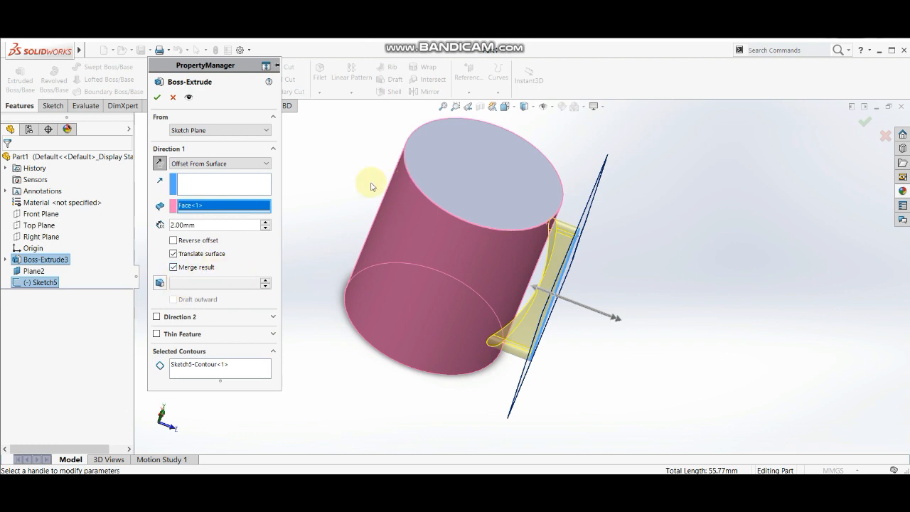
middle_drag(508, 300, 499, 292)
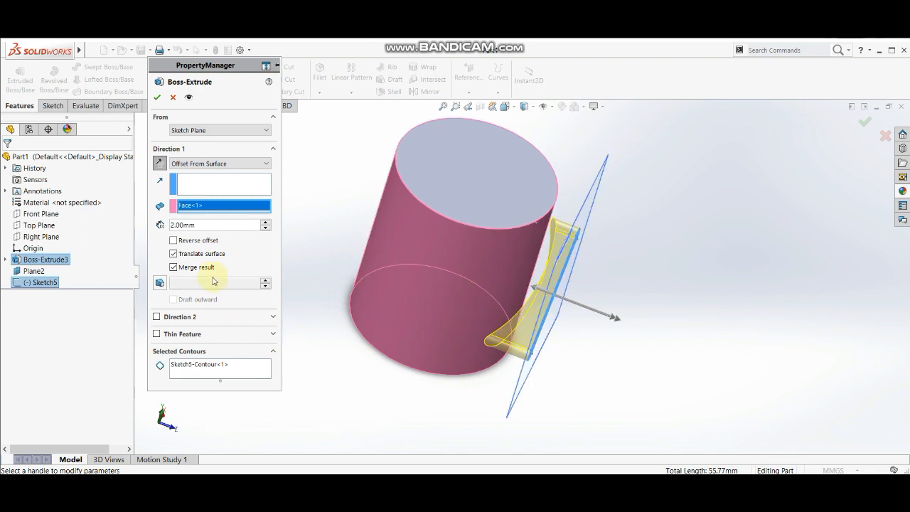
- Set the slot extrusion's end condition to Up To Body, using the cylinder as the target body
click(198, 164)
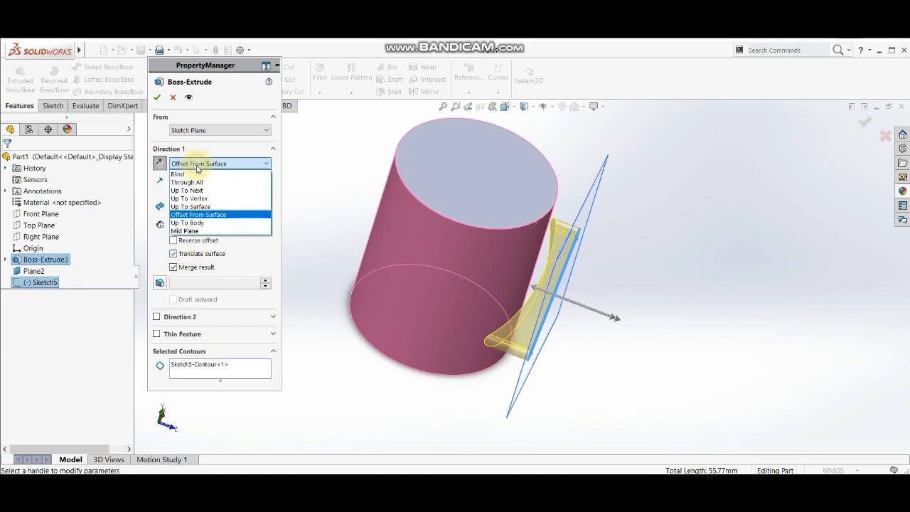
click(199, 222)
click(455, 236)
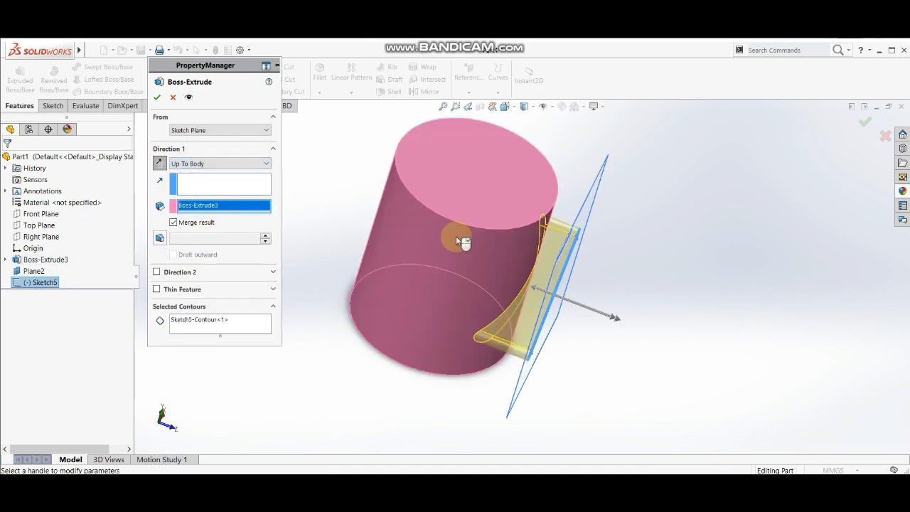
middle_drag(462, 246, 494, 372)
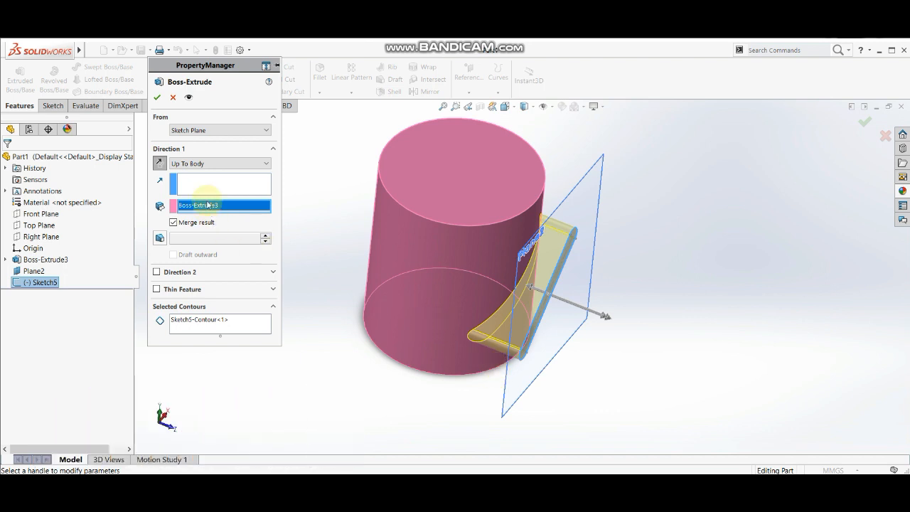
- Set the slot extrusion's end condition to Mid Plane with a total depth of 7 mm
click(196, 164)
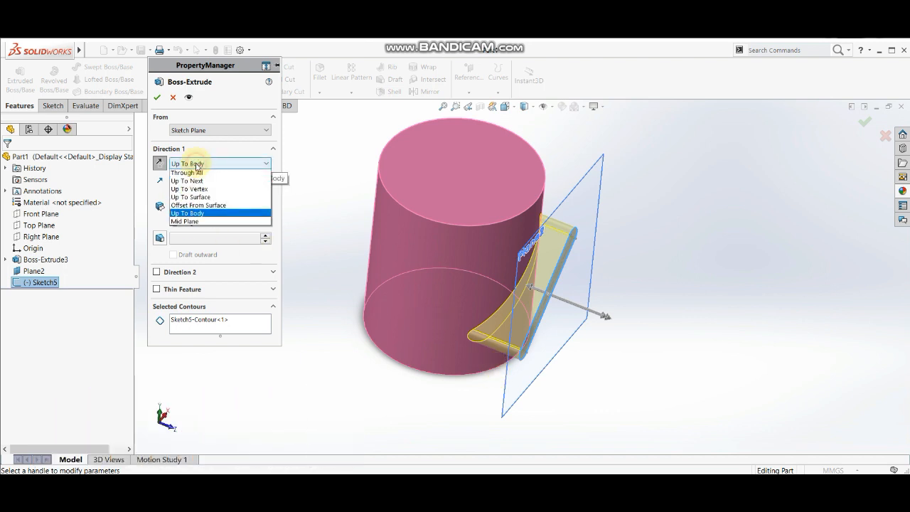
click(196, 230)
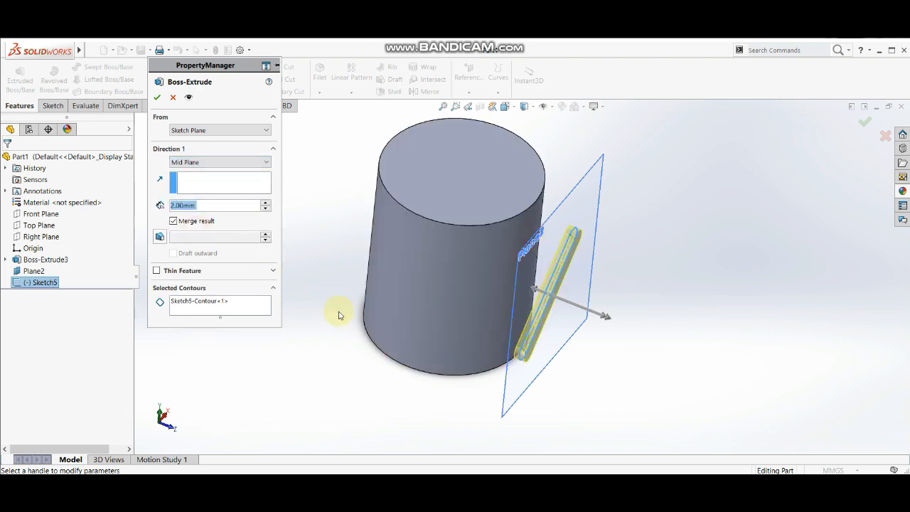
middle_drag(375, 323, 383, 340)
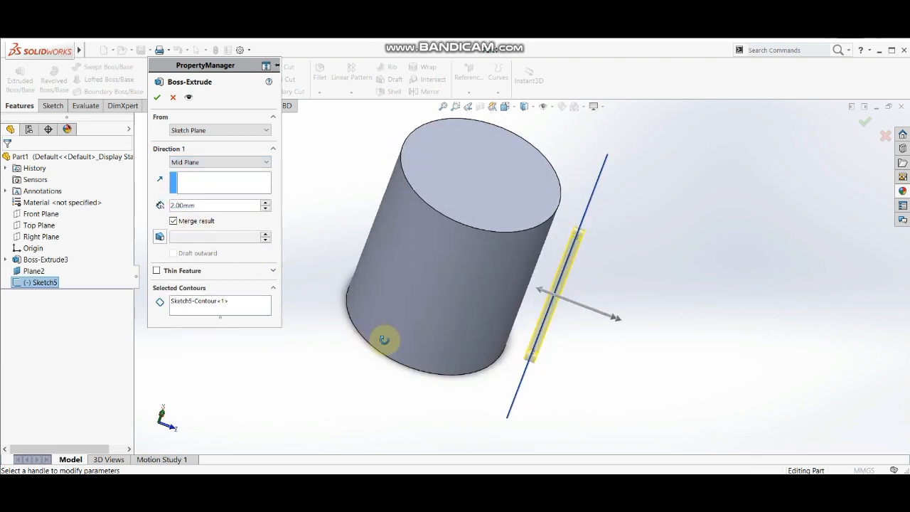
click(549, 295)
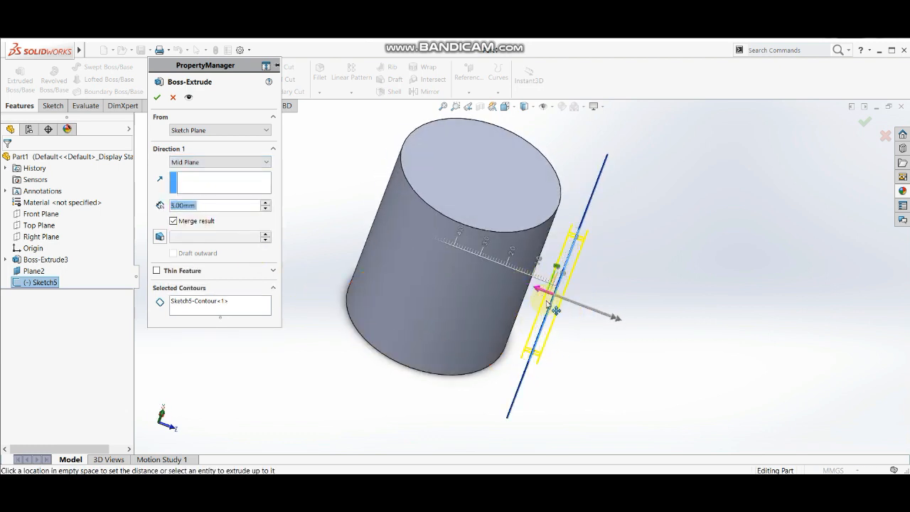
click(532, 292)
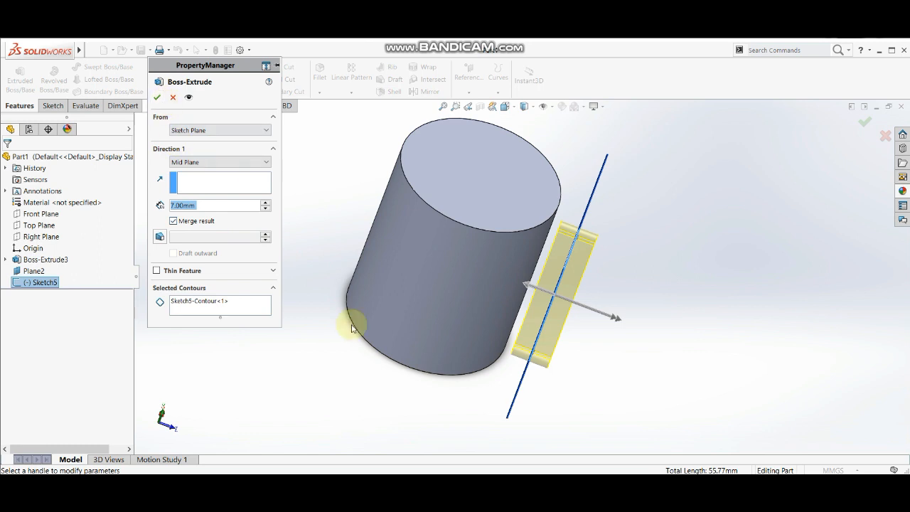
middle_drag(349, 321, 320, 317)
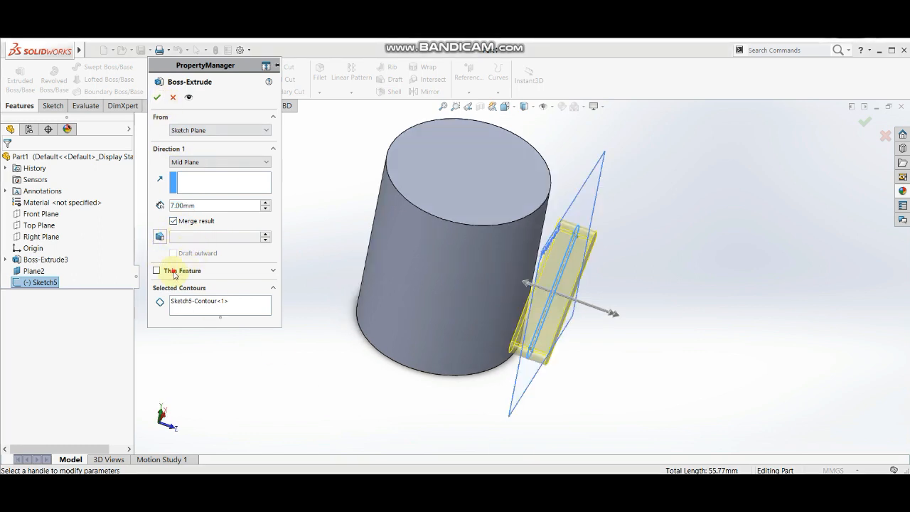
- Make the slot extrusion a One-Direction thin feature and reverse its wall thickness to the inside of the profile
click(175, 273)
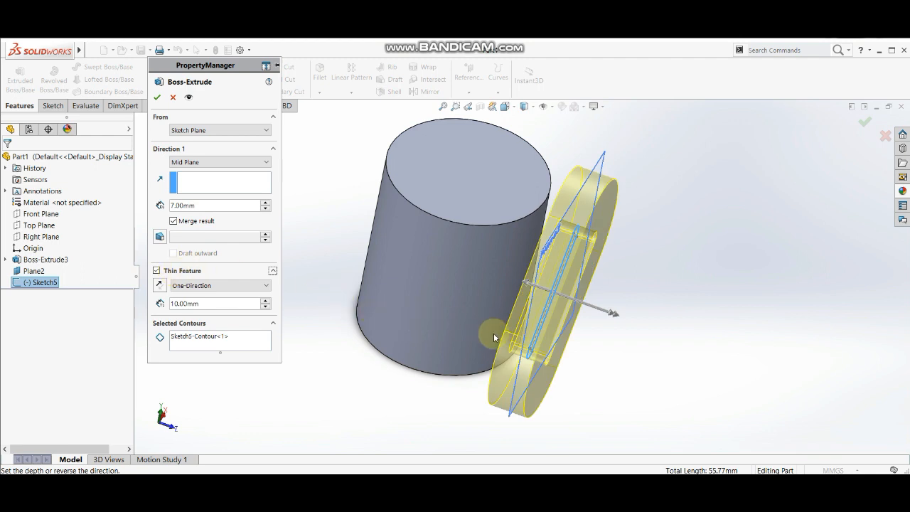
middle_drag(494, 333, 628, 212)
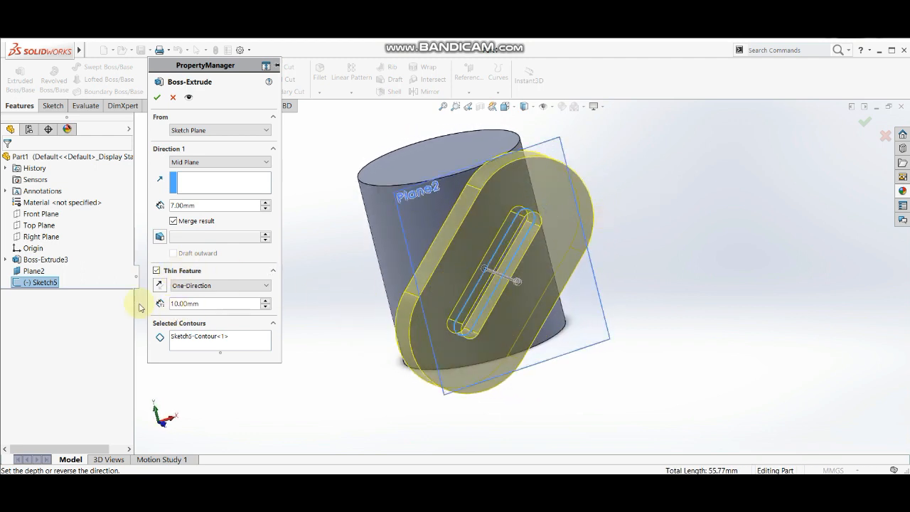
click(158, 286)
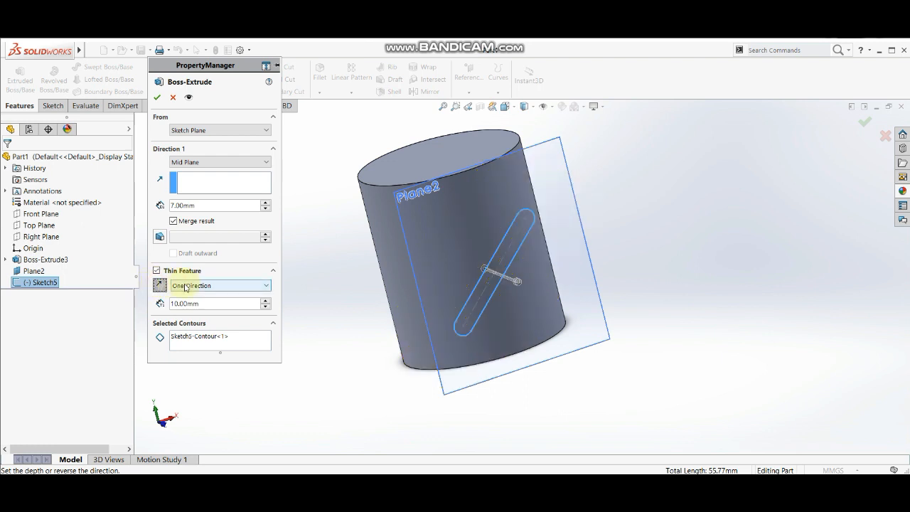
- Set the slot's thin feature type to Mid-Plane with a wall thickness of 0.2 mm
click(185, 285)
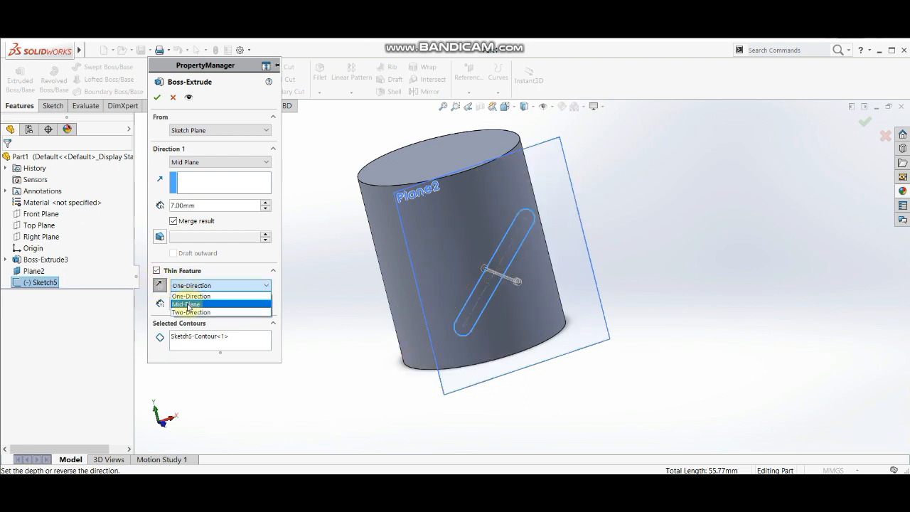
click(188, 305)
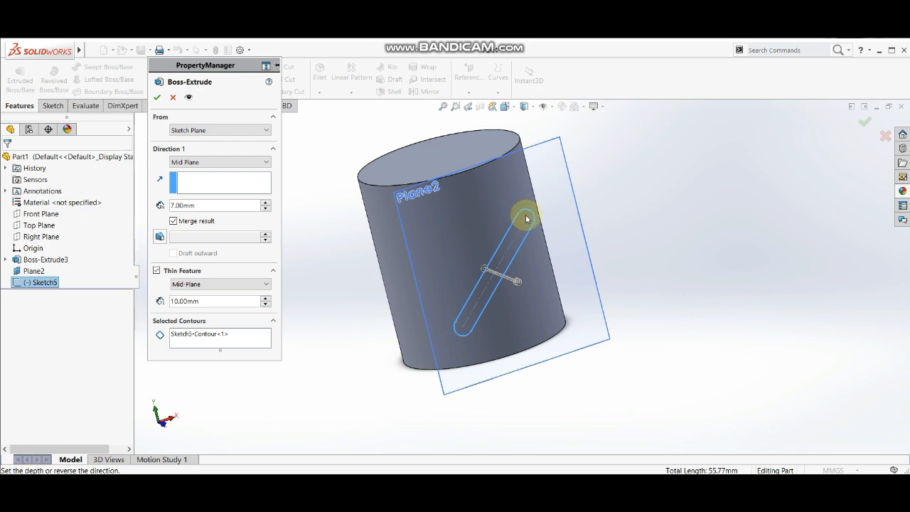
drag(209, 301, 162, 304)
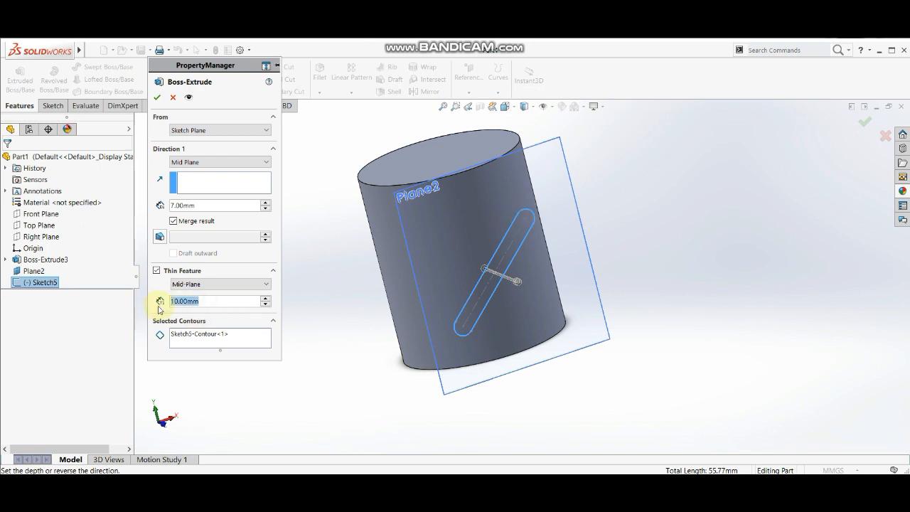
text(0.2)
key(Return)
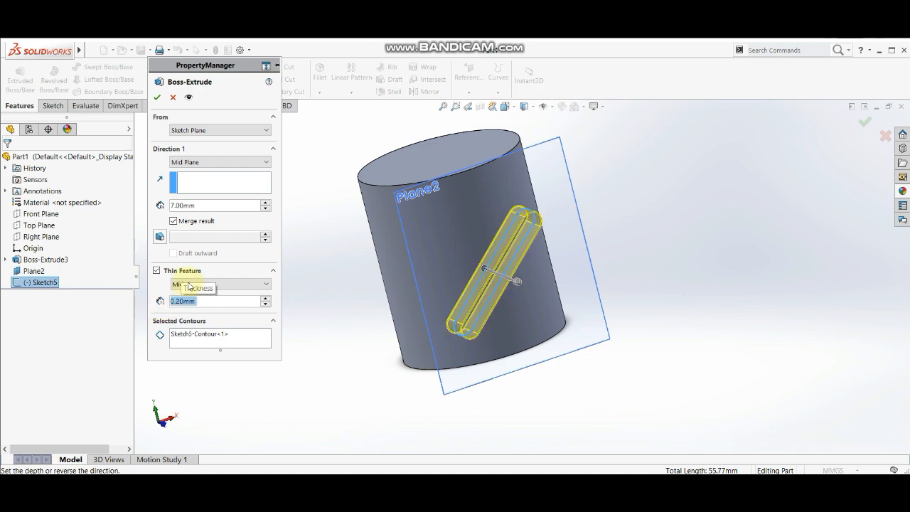
middle_drag(426, 278, 462, 231)
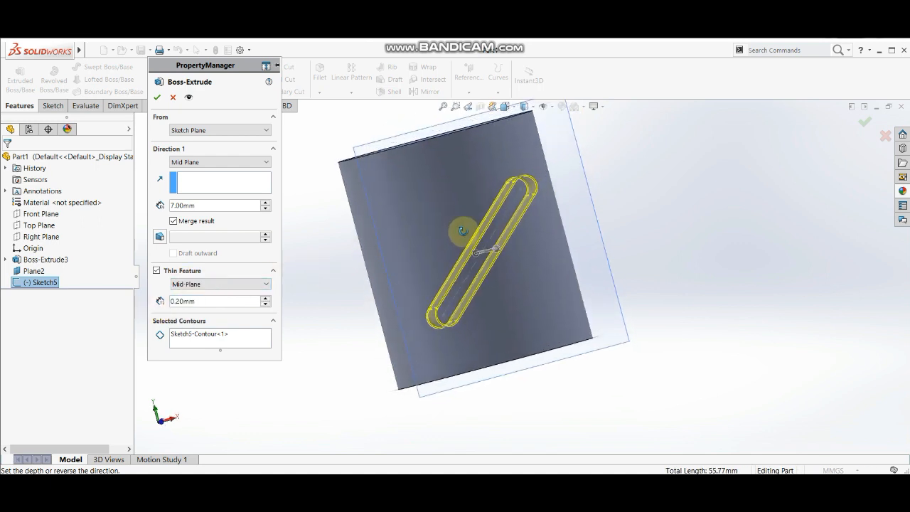
- Try the Two-Direction thin feature type on the slot extrusion and return it to One-Direction
click(194, 284)
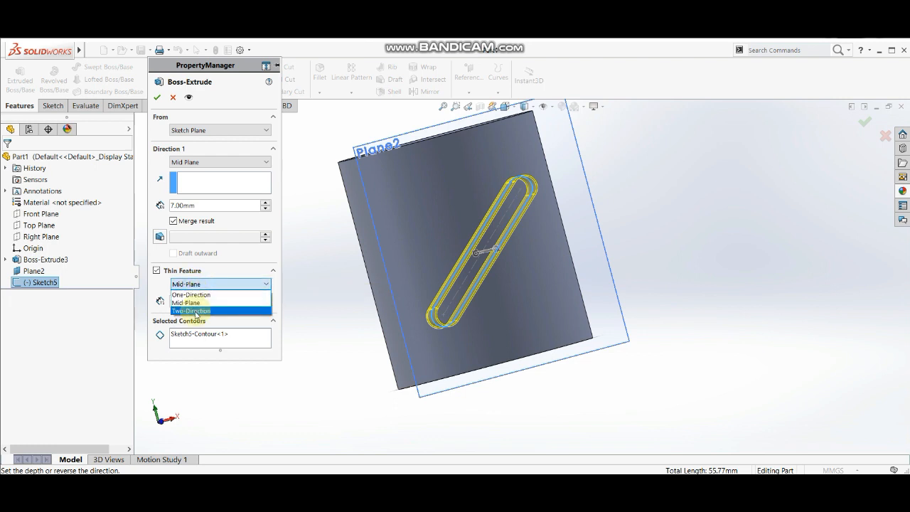
click(197, 310)
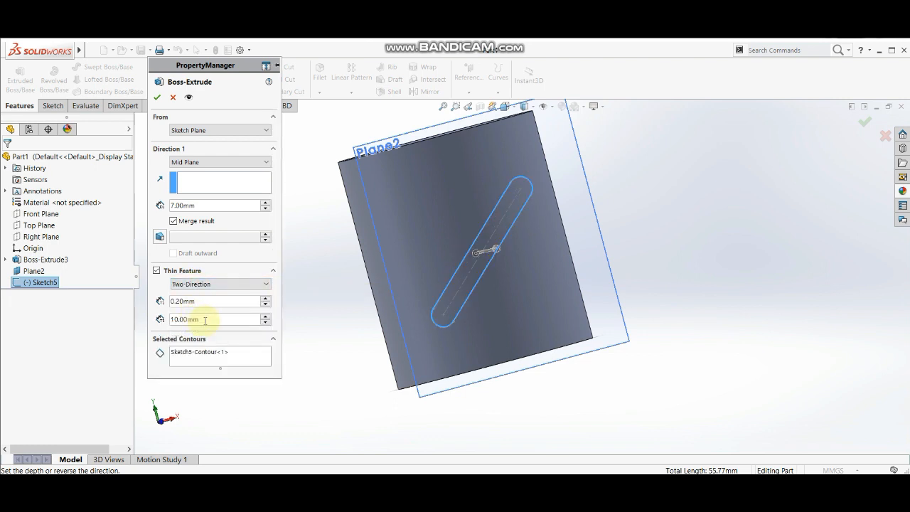
drag(203, 319, 163, 314)
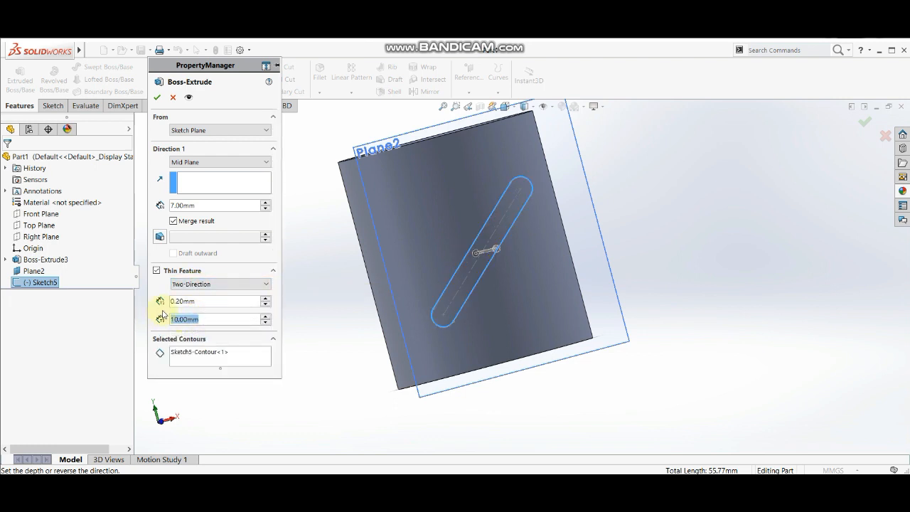
click(213, 283)
click(200, 294)
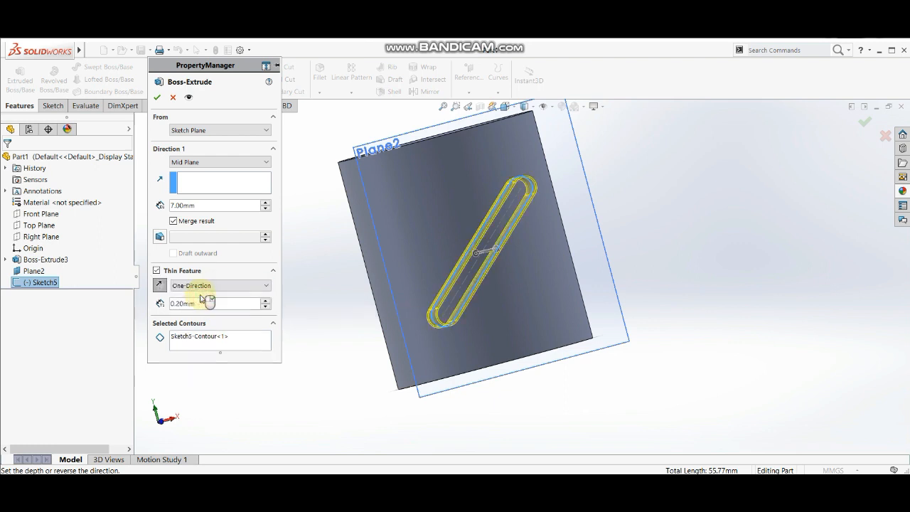
- Set the One-Direction thin wall thickness to 5 mm and reverse it to the outside of the slot profile
middle_drag(465, 245, 491, 226)
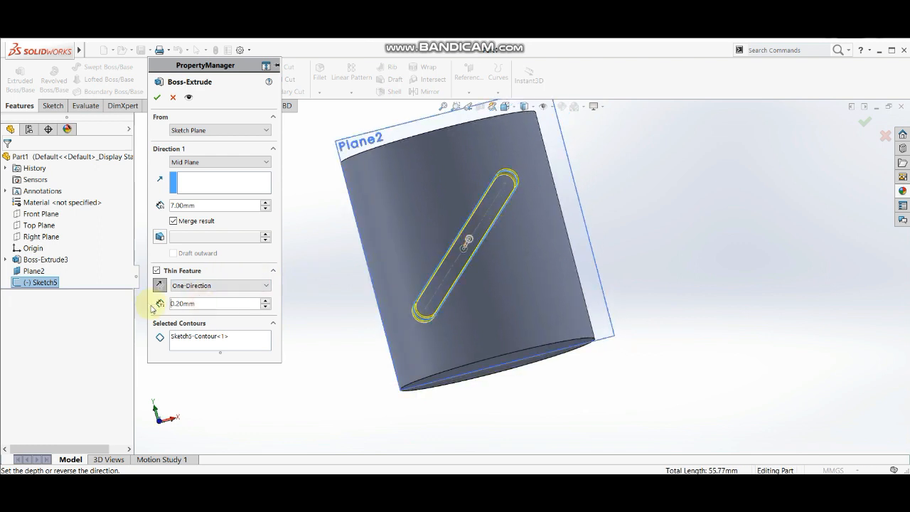
drag(205, 305, 160, 307)
text(5)
key(Return)
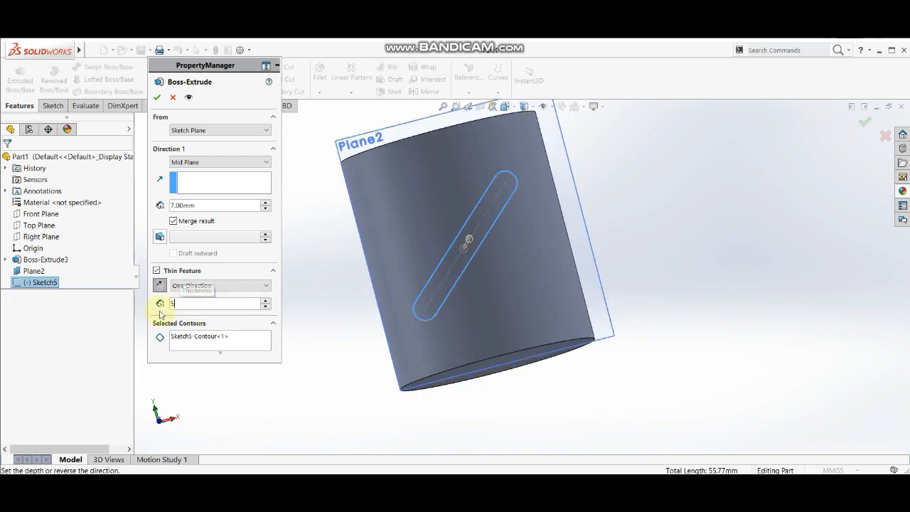
middle_drag(355, 293, 375, 321)
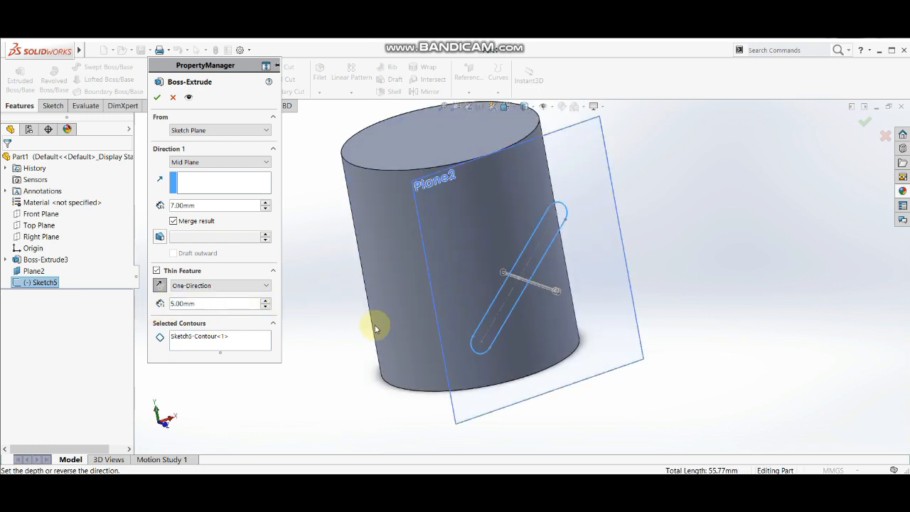
click(163, 284)
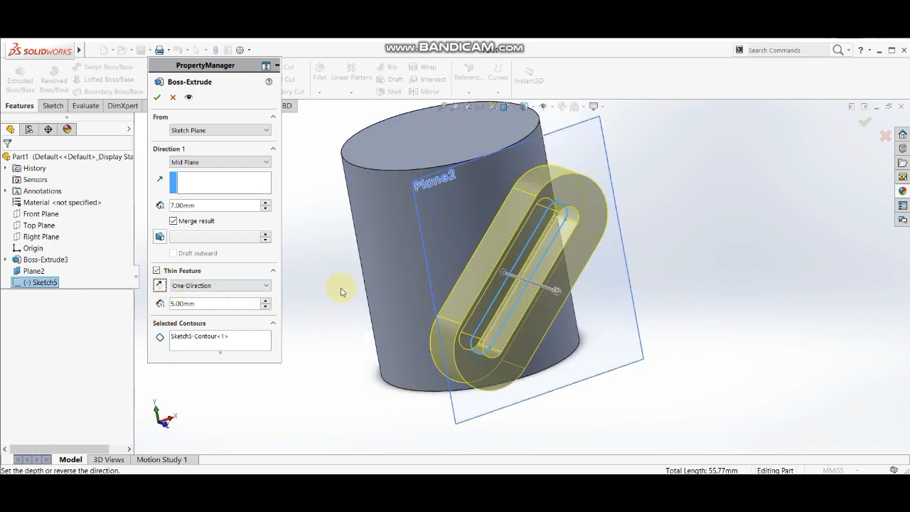
middle_drag(324, 284, 347, 242)
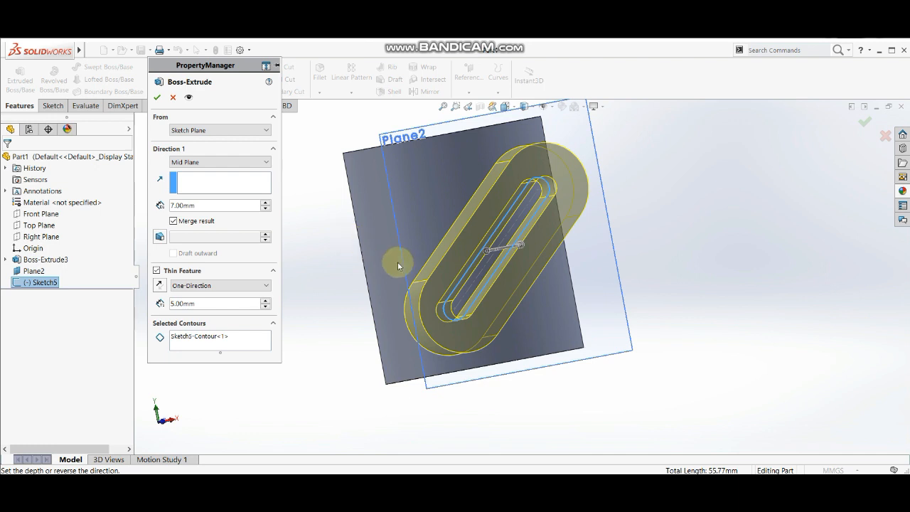
middle_drag(398, 260, 420, 291)
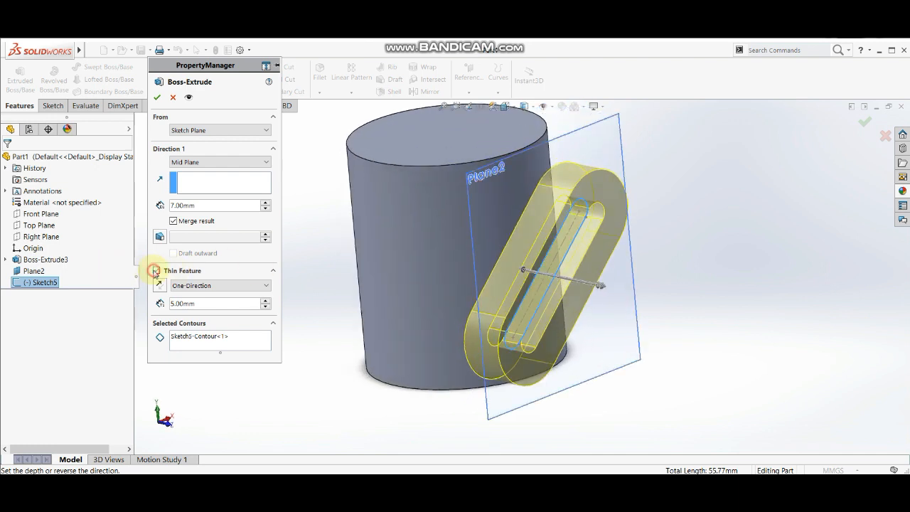
- Turn off the thin feature and apply a 5° draft to the Mid Plane slot extrusion
click(155, 271)
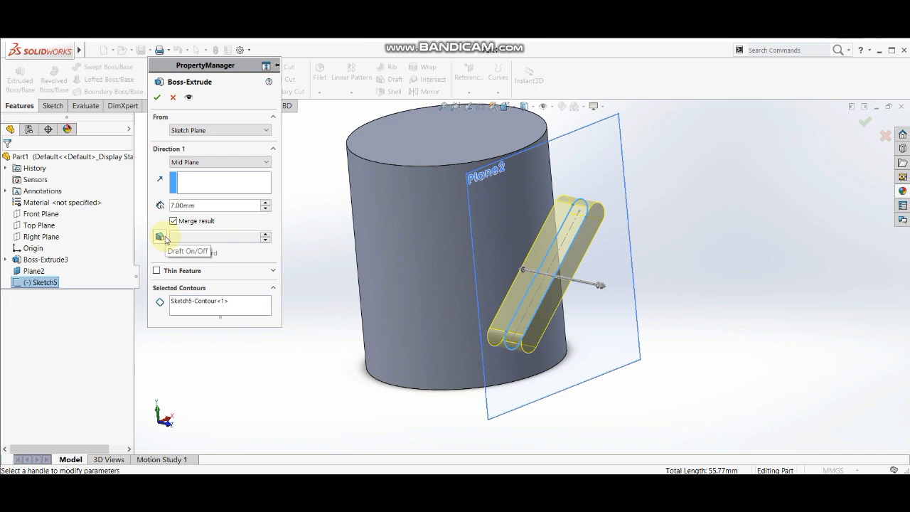
middle_drag(418, 286, 440, 311)
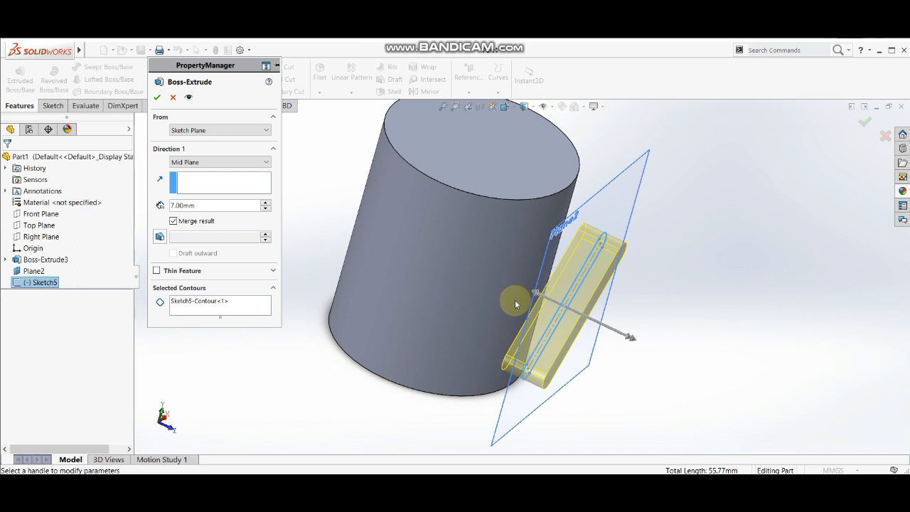
click(163, 234)
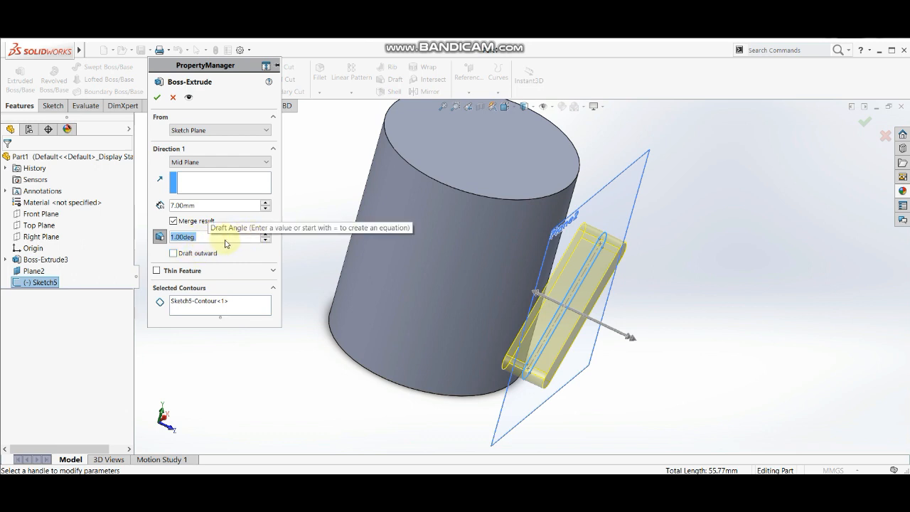
text(5)
key(Return)
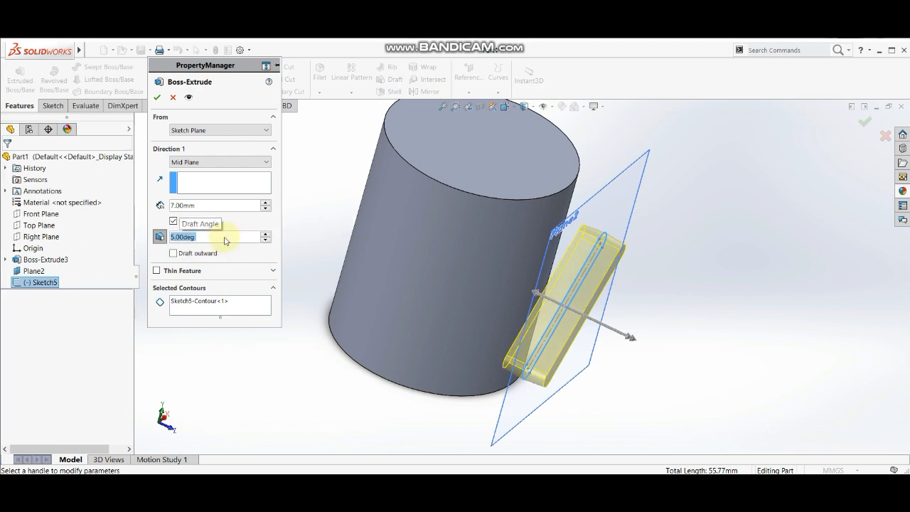
middle_drag(433, 282, 426, 255)
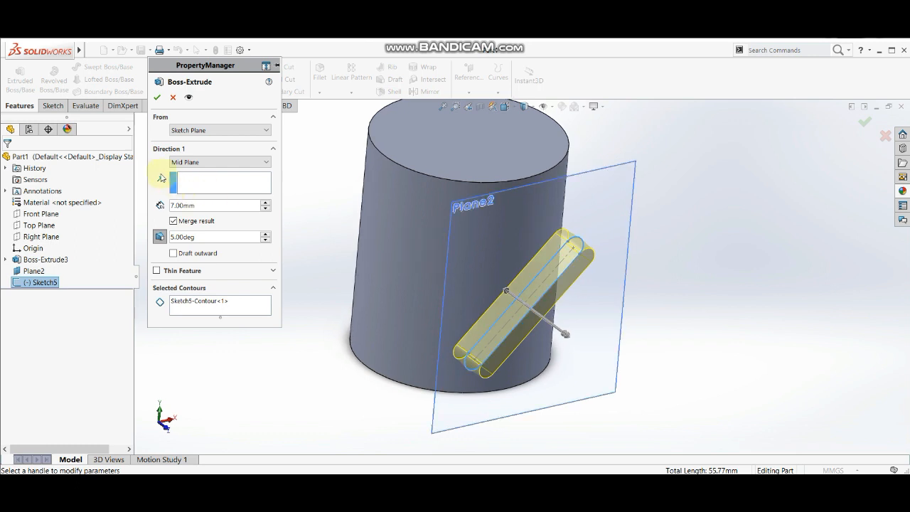
- Set the slot extrusion's end condition to Blind with a 20° draft angle directed outward
click(190, 163)
click(189, 172)
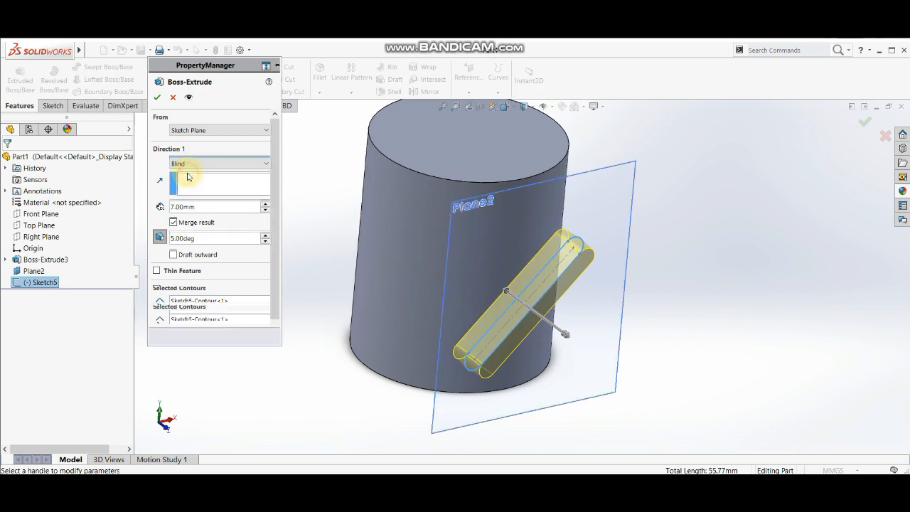
middle_drag(401, 302, 398, 298)
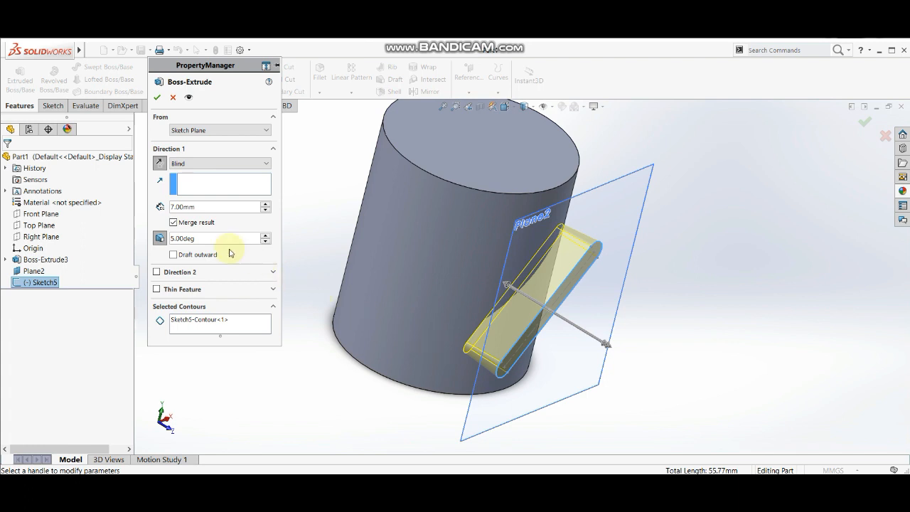
drag(202, 241, 160, 243)
text(20)
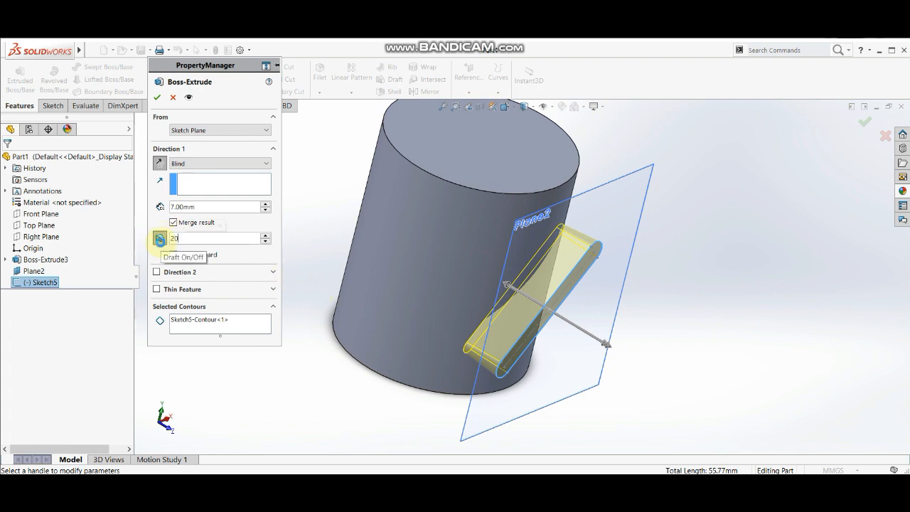
key(Return)
middle_drag(463, 310, 469, 307)
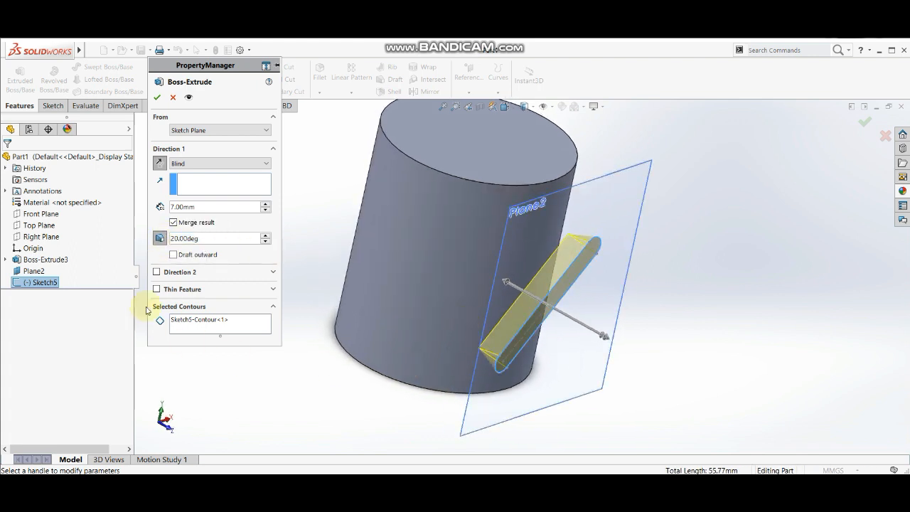
click(173, 254)
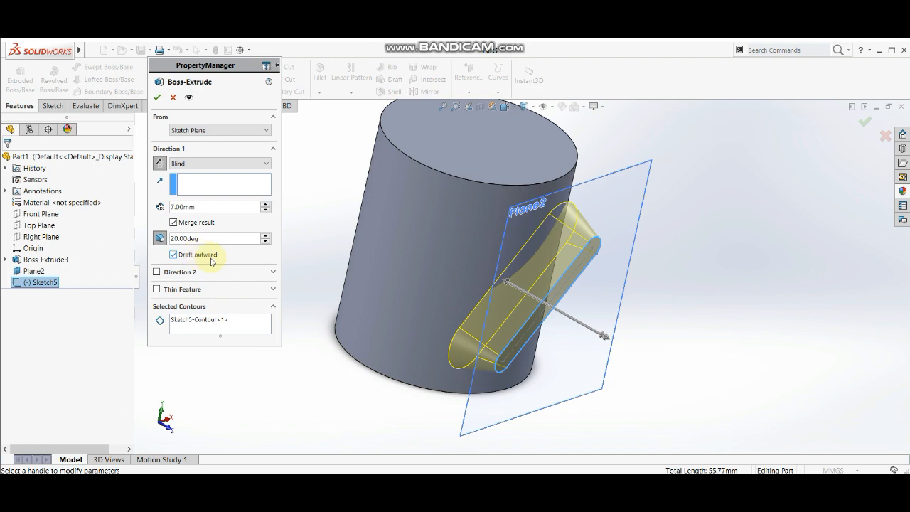
mouse_move(436, 305)
middle_down()
mouse_move(414, 355)
mouse_move(471, 393)
mouse_move(447, 277)
mouse_move(443, 311)
middle_up()
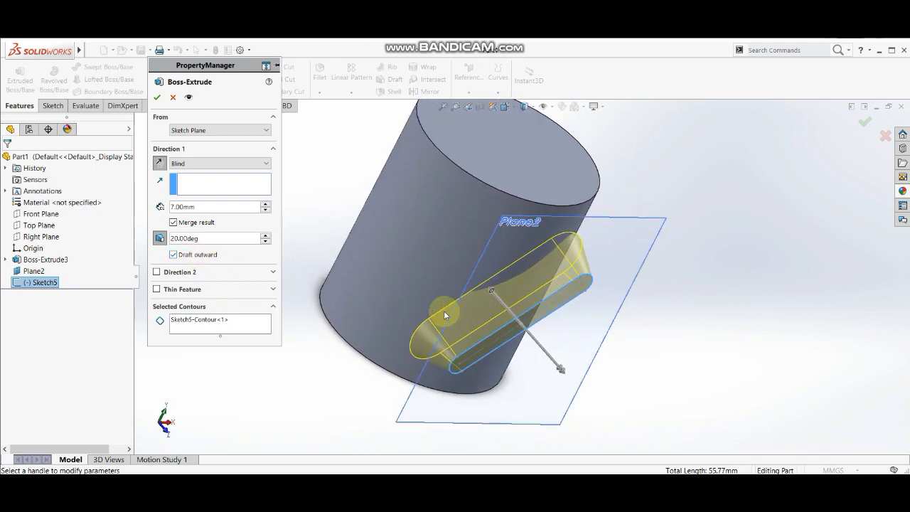
- Try the Through All and Up To Next end conditions on the outward-drafted slot extrusion
click(227, 163)
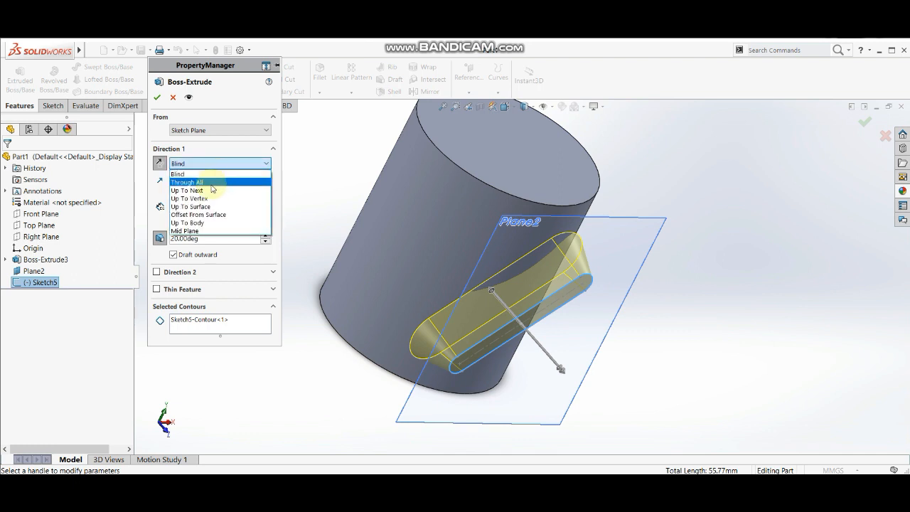
click(211, 181)
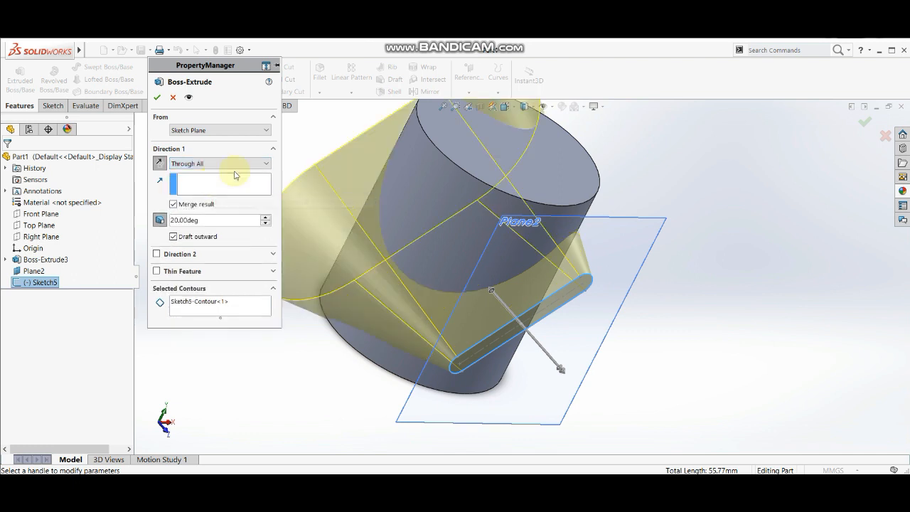
click(230, 164)
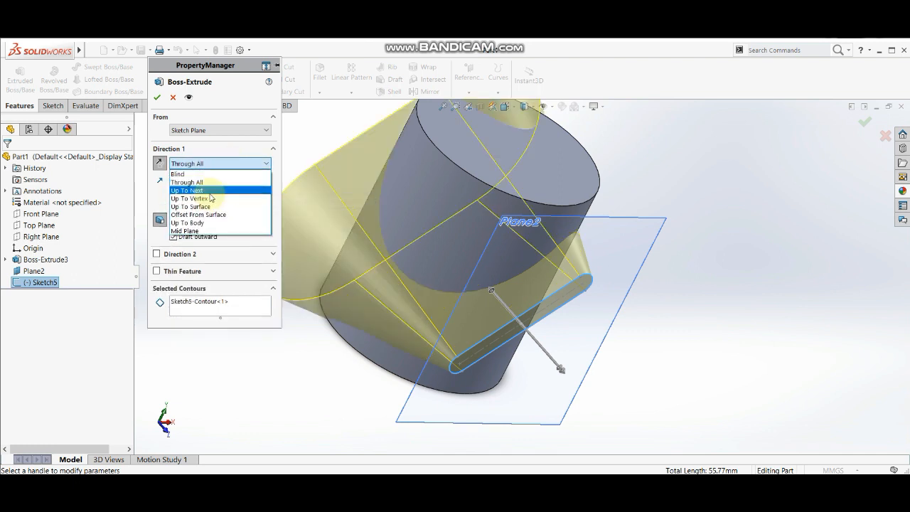
click(212, 196)
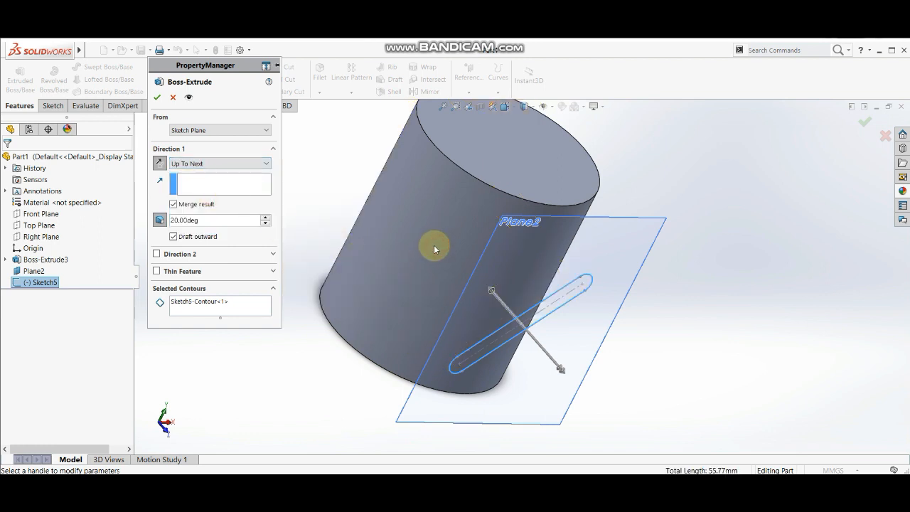
- Try Up To Surface on the cylinder's curved face as the slot's end condition, and cancel the extrusion
click(220, 163)
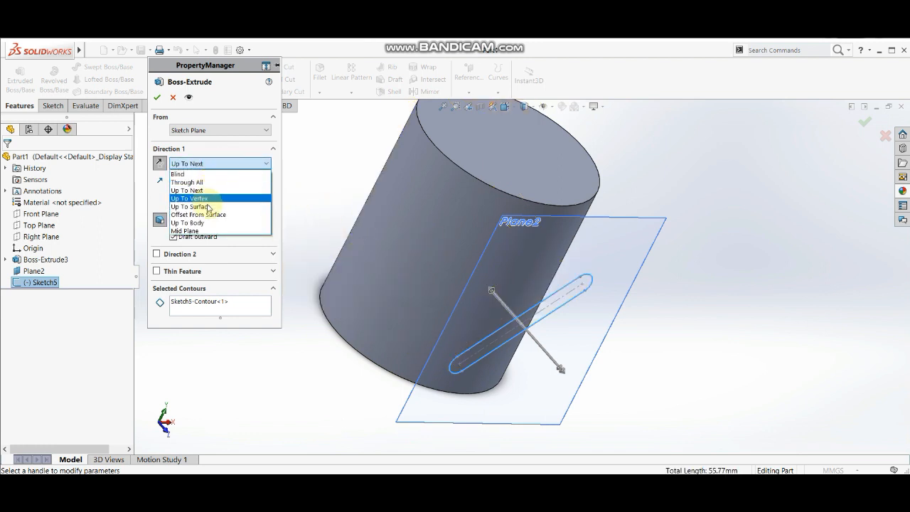
click(206, 203)
click(425, 222)
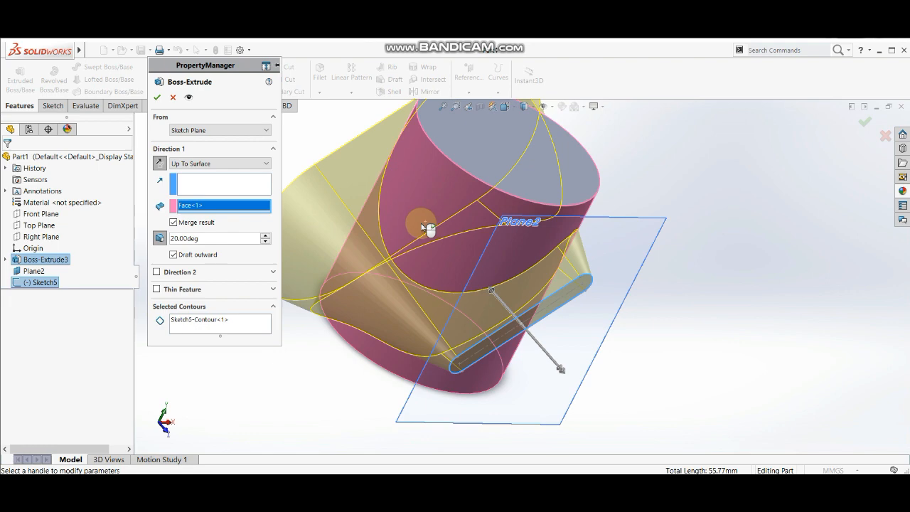
middle_drag(502, 283, 502, 265)
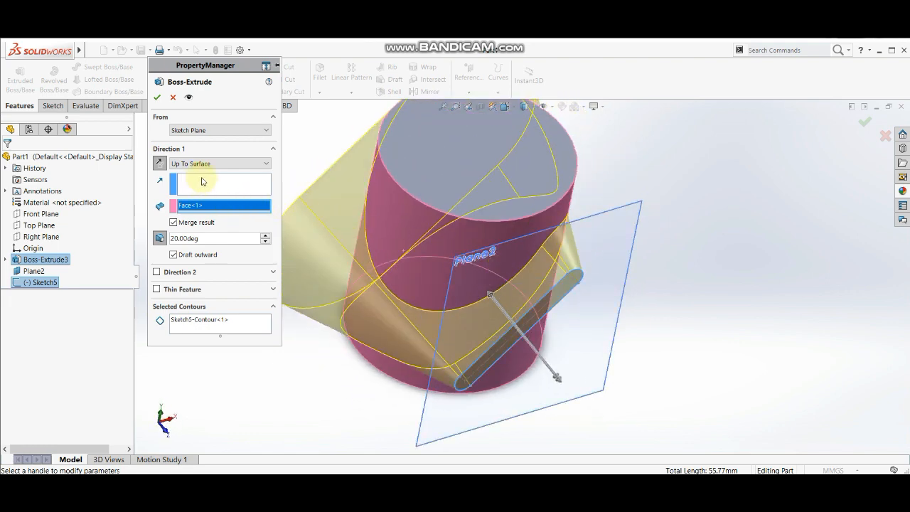
click(177, 98)
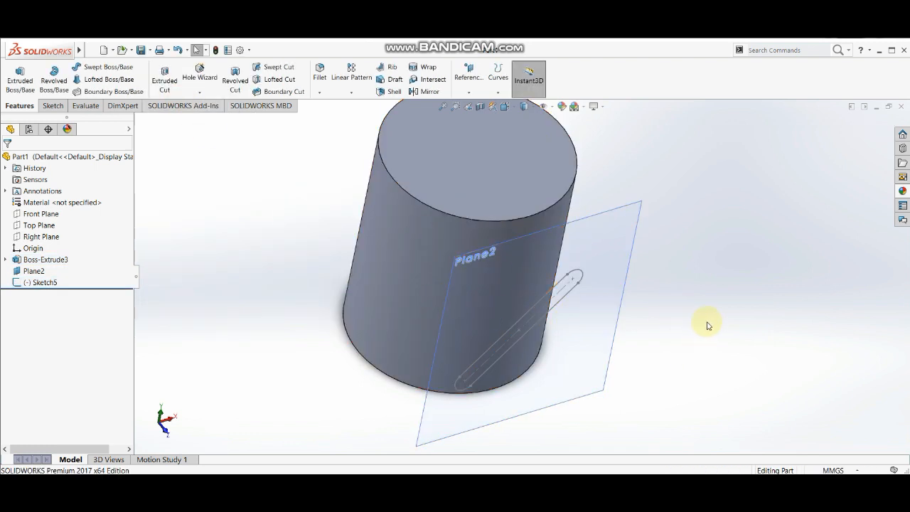
- Start a new sketch on Plane2 and draw a diagonal straight slot about 26 mm between centers and 3.3 mm wide, extending past the cylinder's side
mouse_move(707, 326)
middle_down()
mouse_move(696, 308)
mouse_move(698, 321)
middle_up()
scroll(661, 313, up, 3)
middle_drag(627, 306, 617, 293)
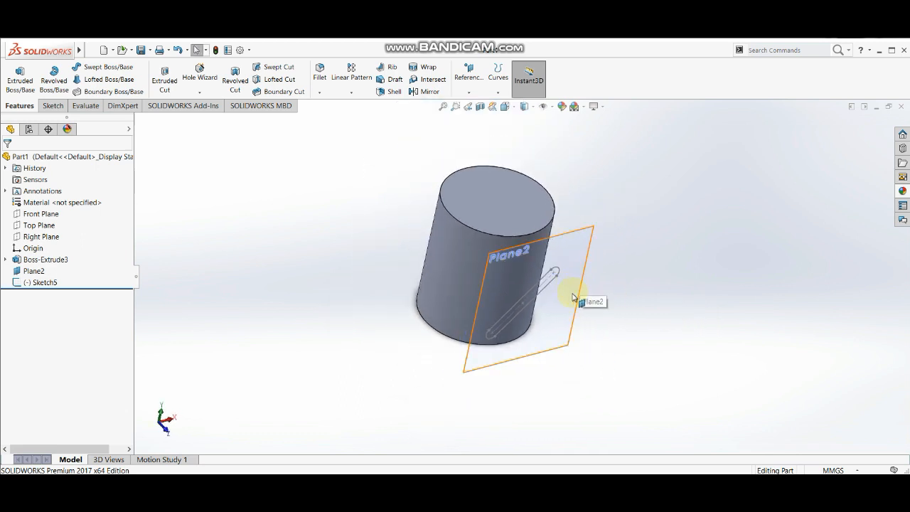
click(572, 292)
click(603, 262)
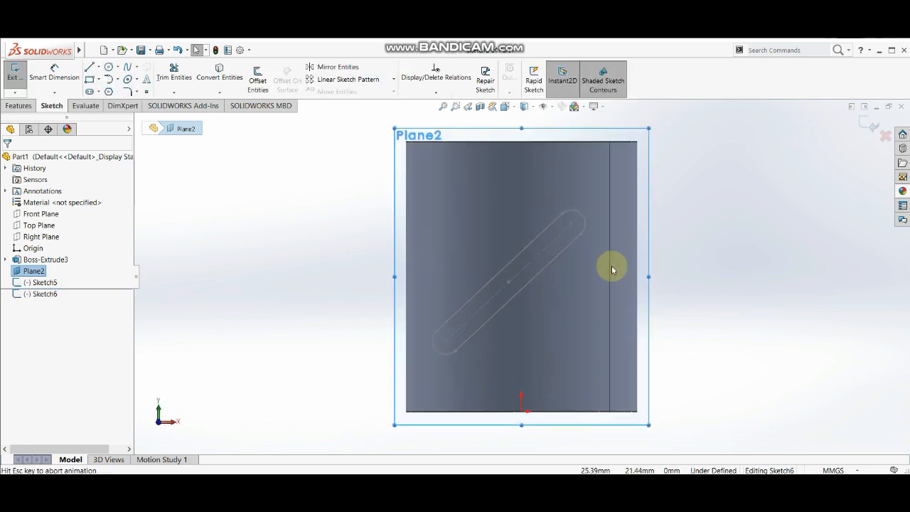
click(90, 92)
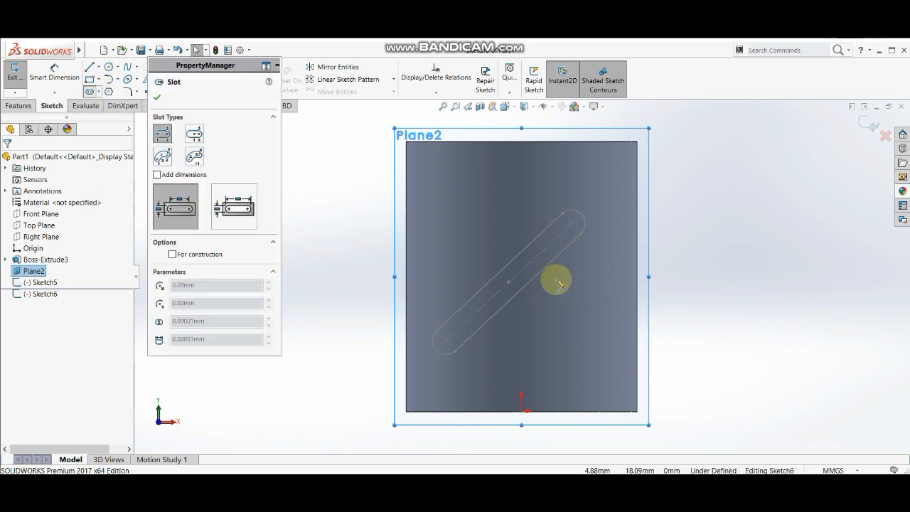
click(551, 347)
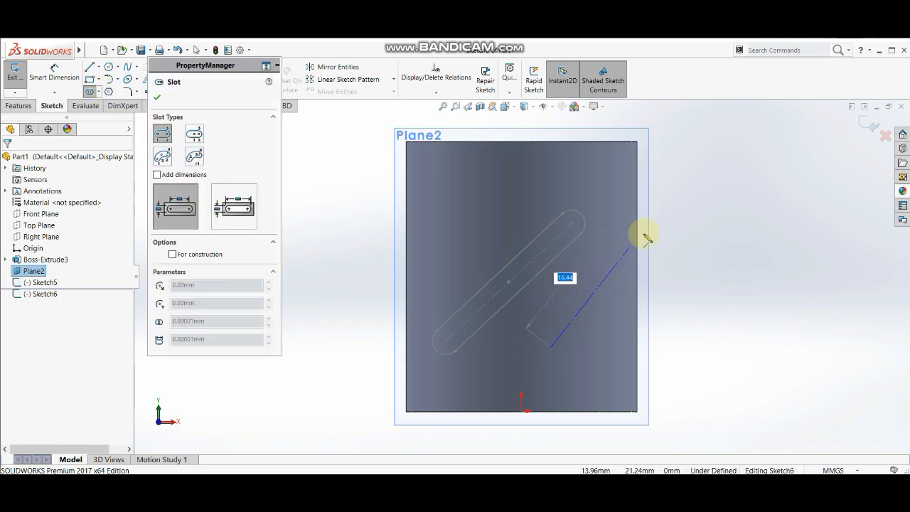
click(697, 210)
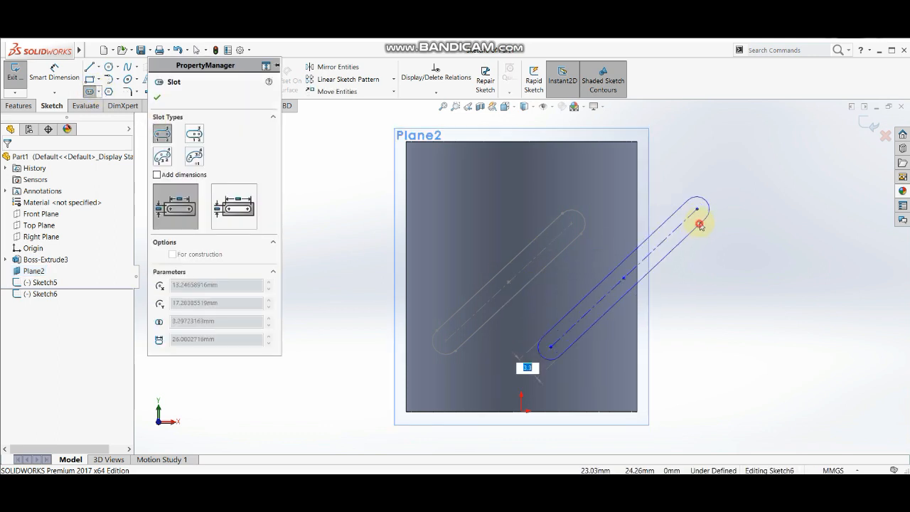
click(700, 221)
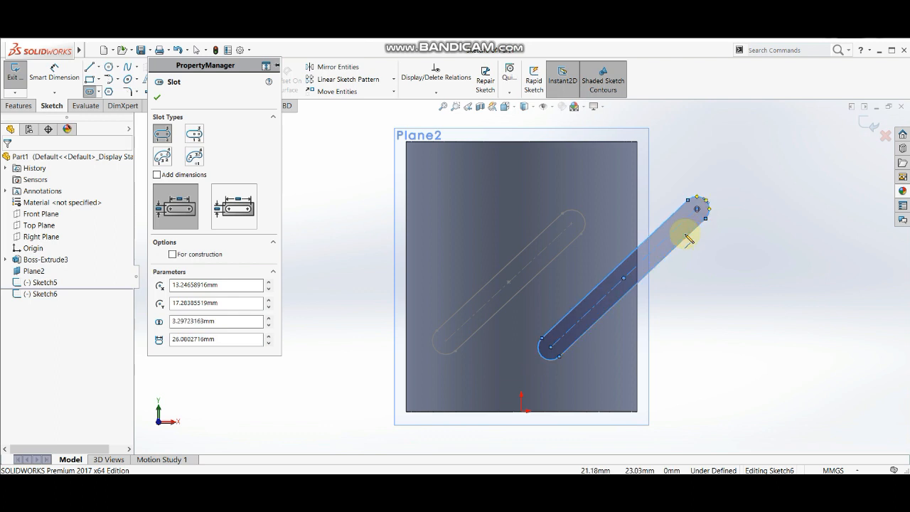
- Try a Blind Boss-Extrude of the diagonal slot 35 mm deep, with its direction reversed toward the cylinder
click(159, 95)
click(18, 105)
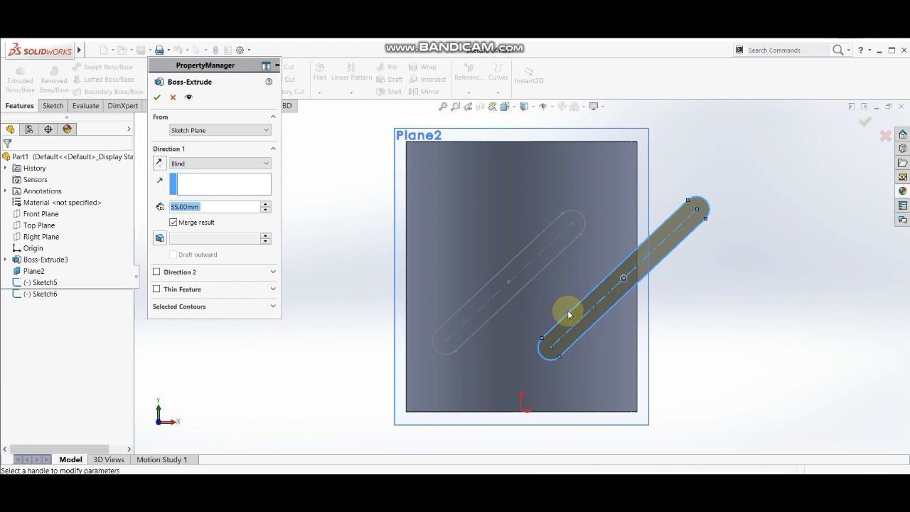
middle_drag(566, 311, 570, 337)
scroll(565, 329, up, 3)
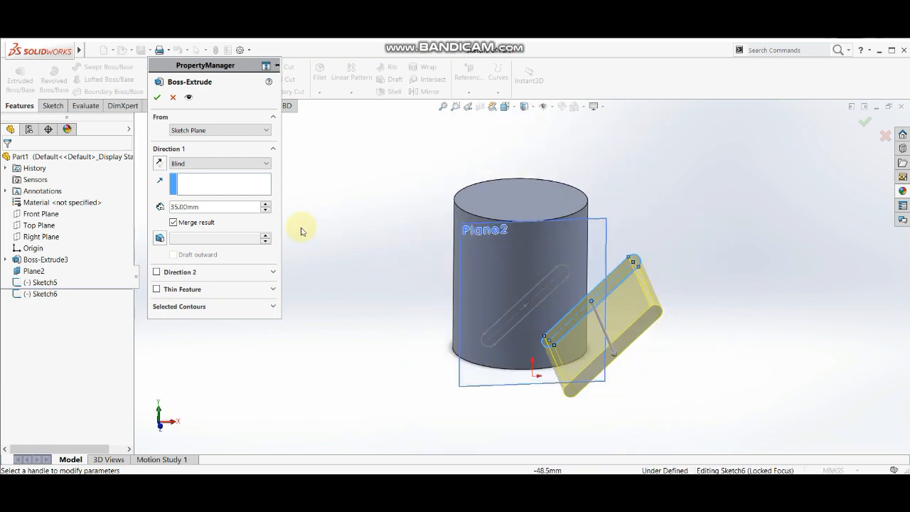
click(160, 165)
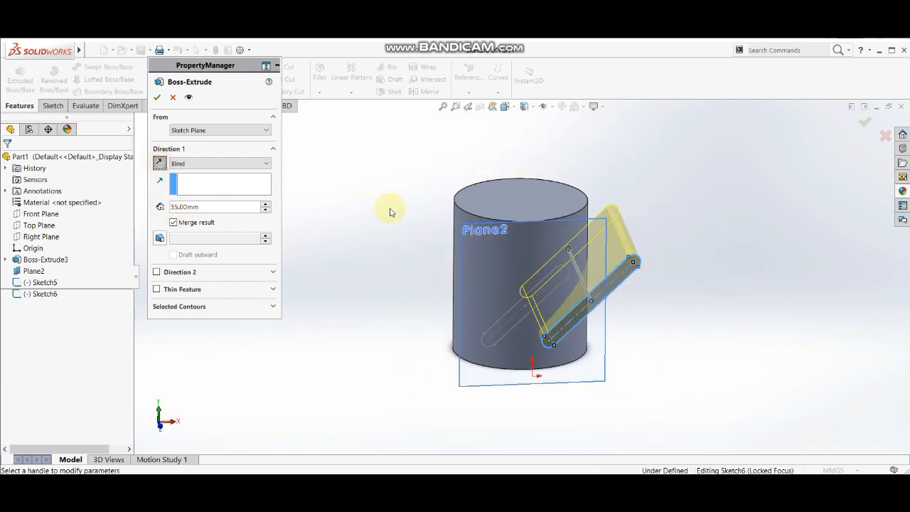
middle_drag(436, 227, 610, 242)
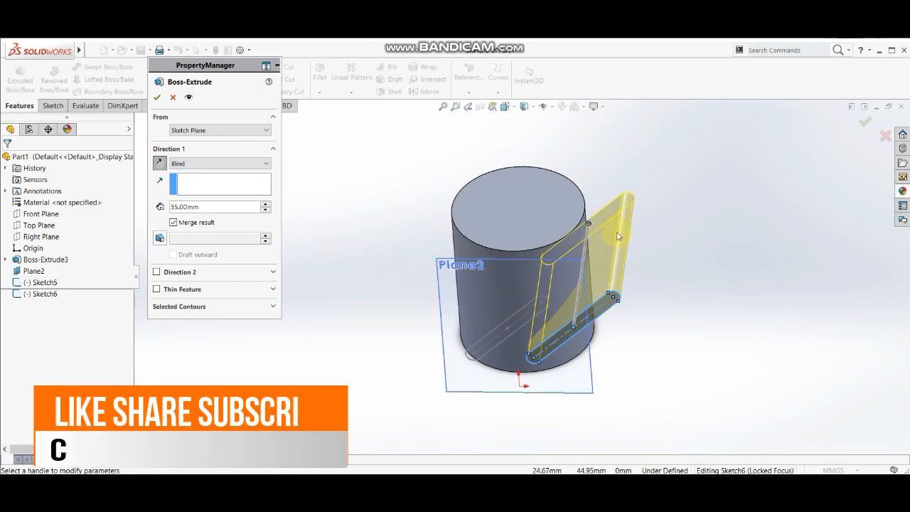
middle_drag(635, 278, 534, 328)
middle_drag(580, 267, 638, 211)
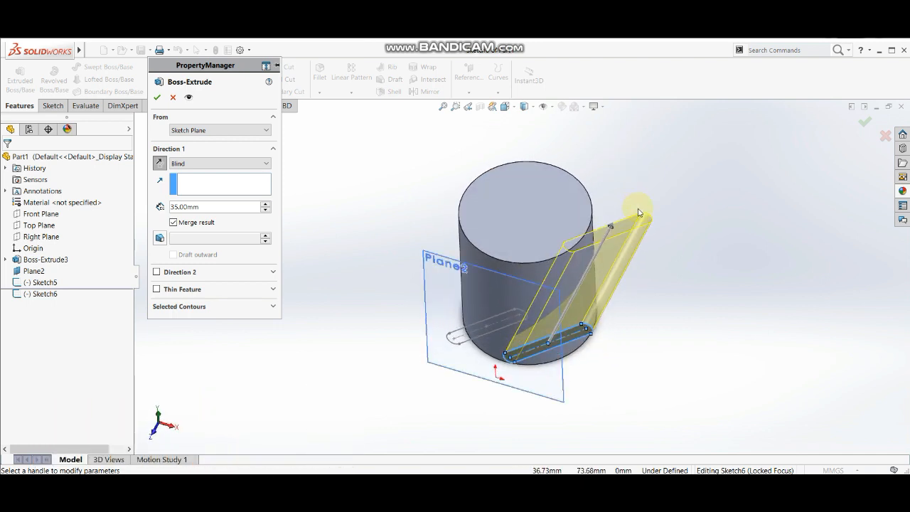
middle_drag(668, 290, 666, 241)
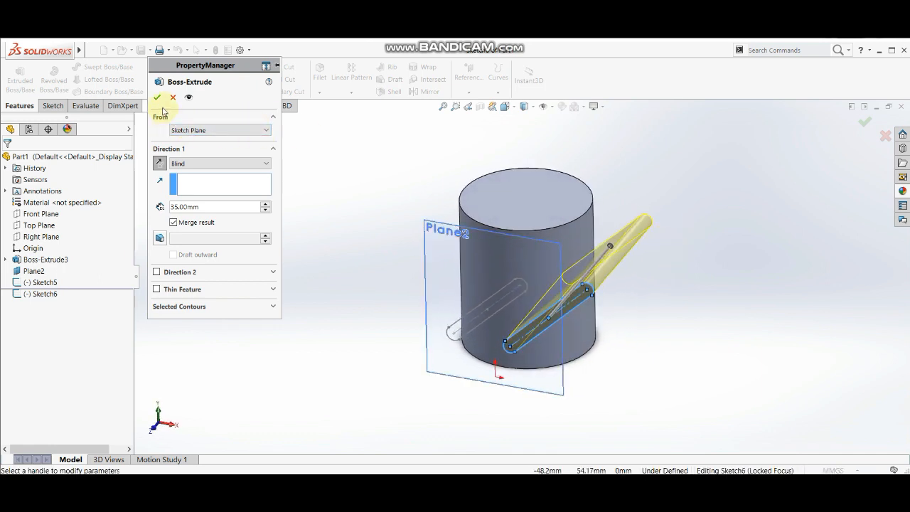
- Try starting the slot extrusion from the cylinder's curved face, cancel the extrusion, and exit the sketch
click(195, 132)
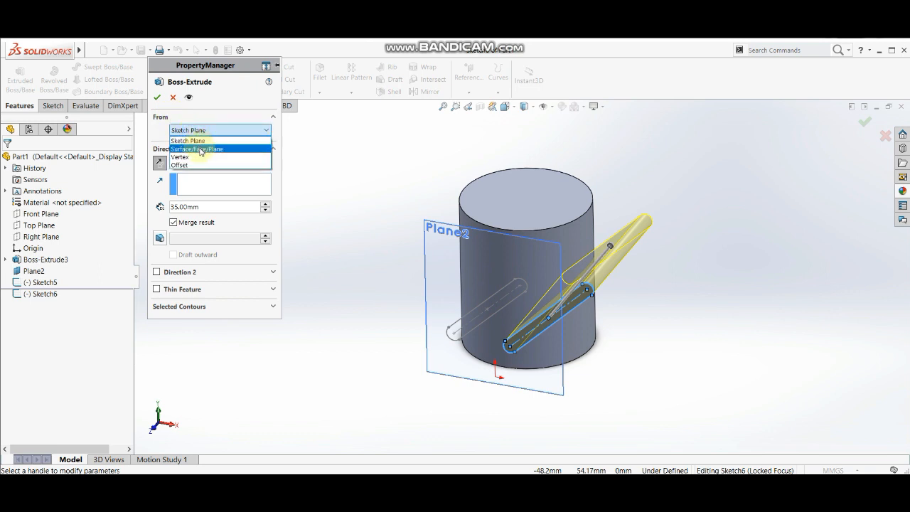
click(201, 149)
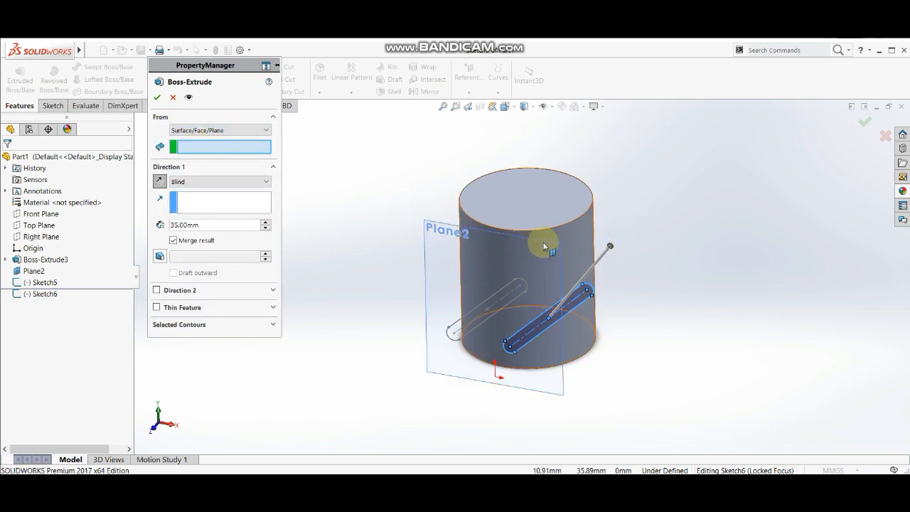
click(574, 237)
middle_drag(604, 264, 604, 310)
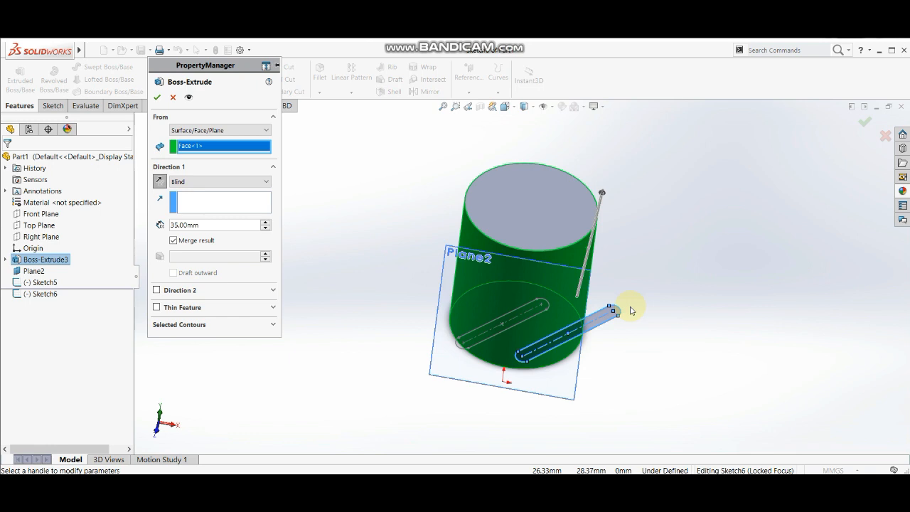
click(172, 99)
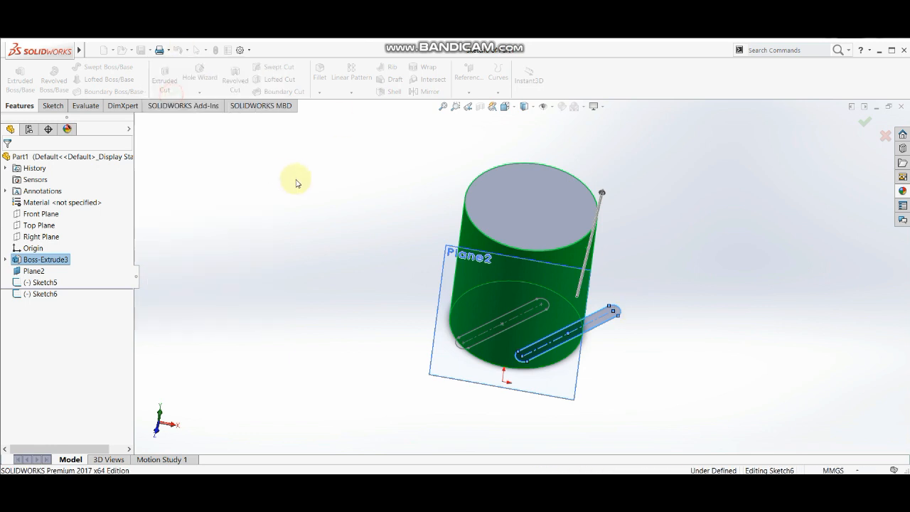
click(869, 124)
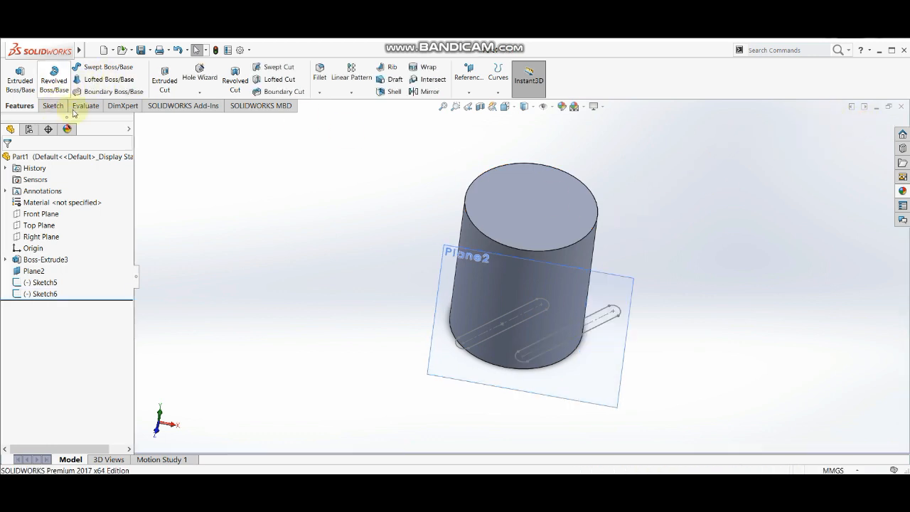
click(417, 70)
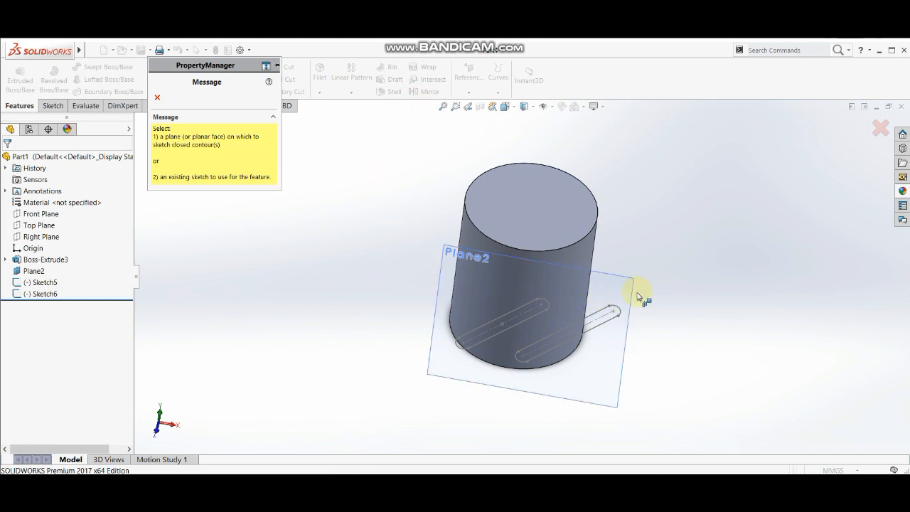
click(604, 310)
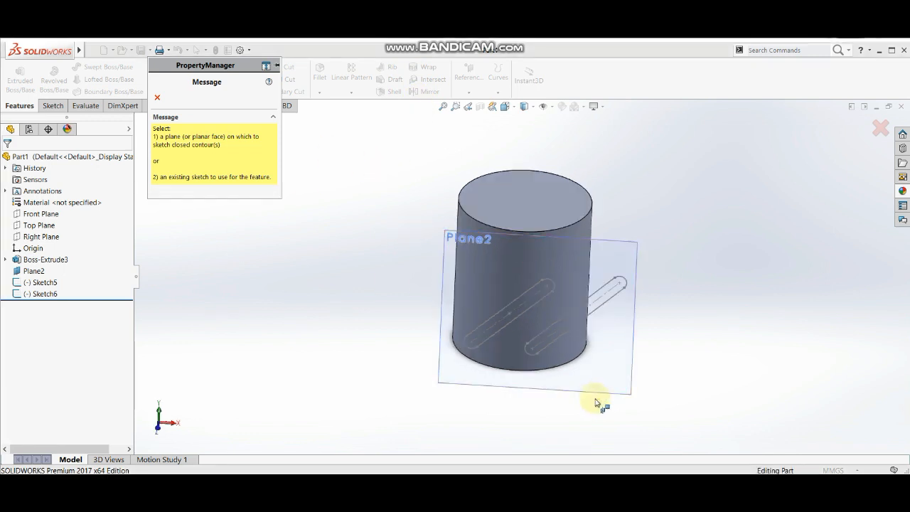
click(602, 290)
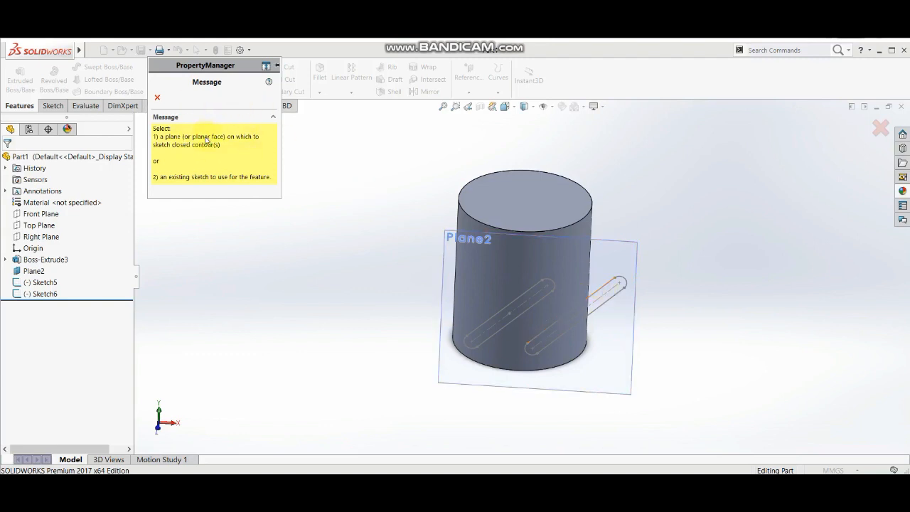
click(538, 236)
click(491, 242)
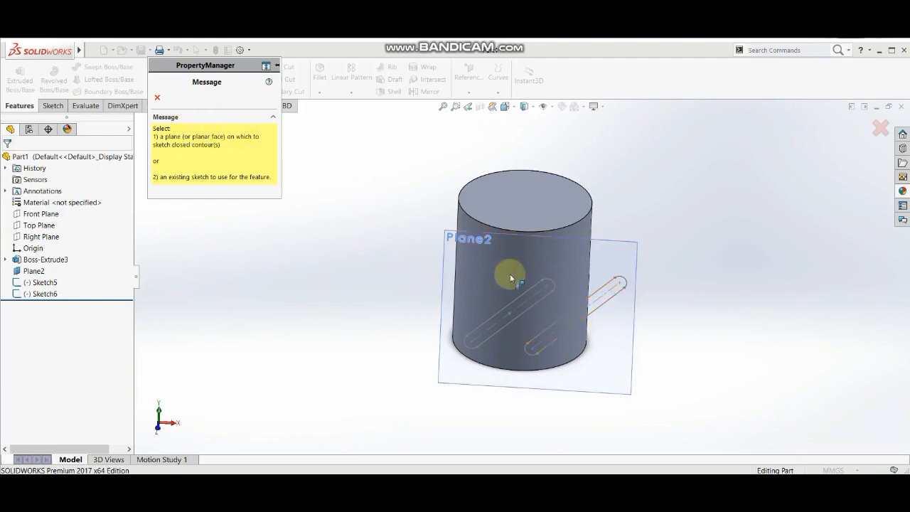
click(601, 289)
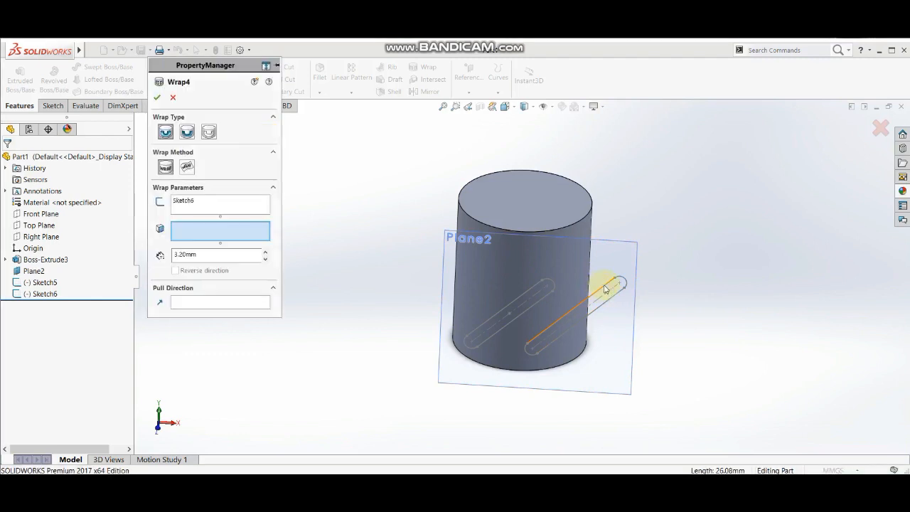
click(172, 98)
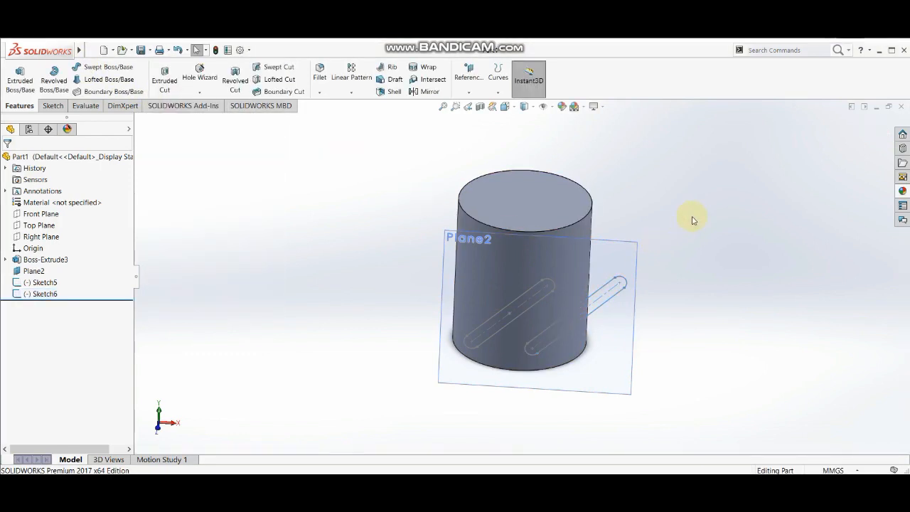
- Start a Wrap of the slot sketch that extends past the cylinder, try the Deboss and Scribe types, and return to Emboss
click(605, 288)
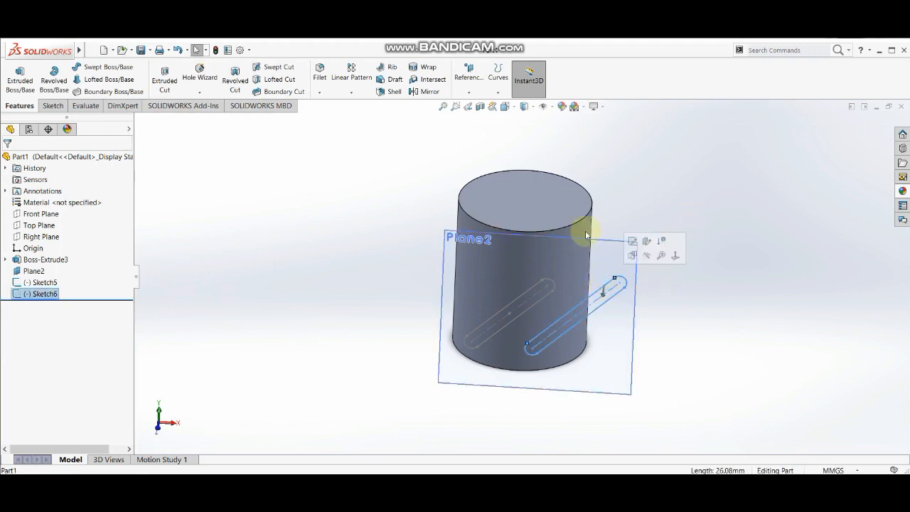
click(430, 69)
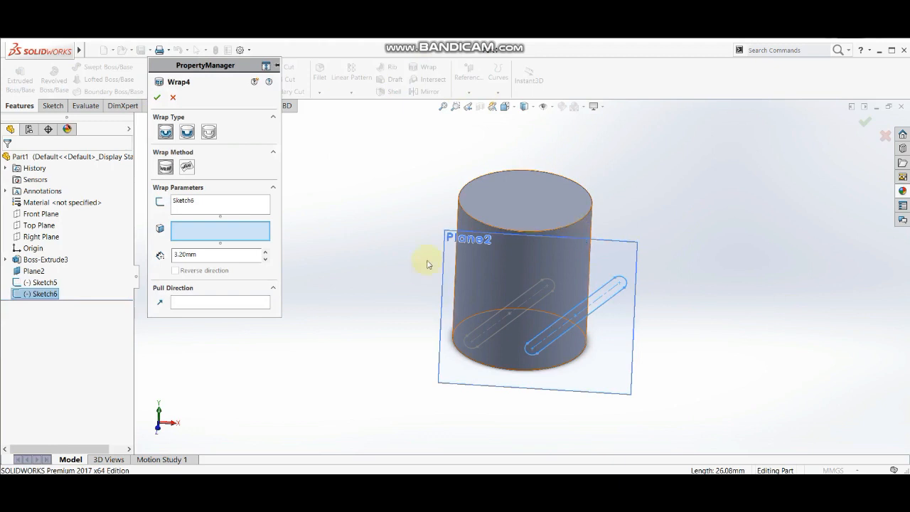
middle_drag(427, 265, 396, 272)
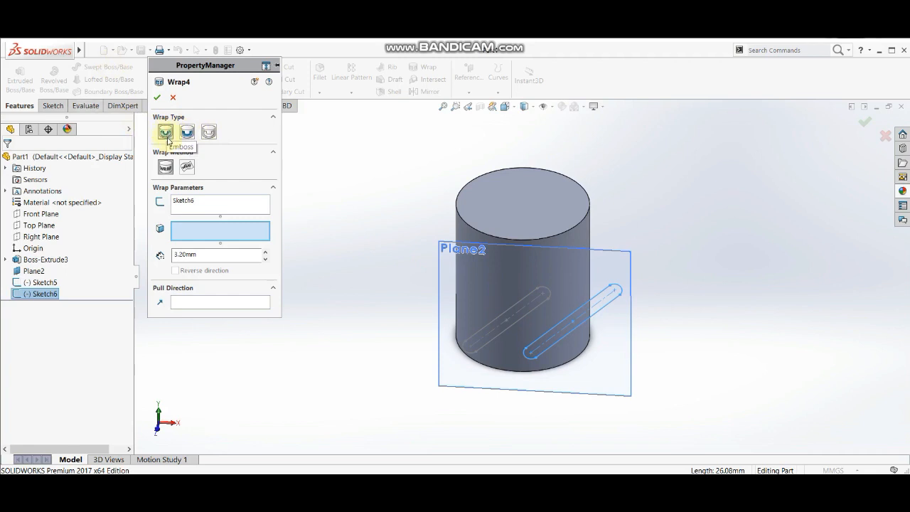
click(194, 255)
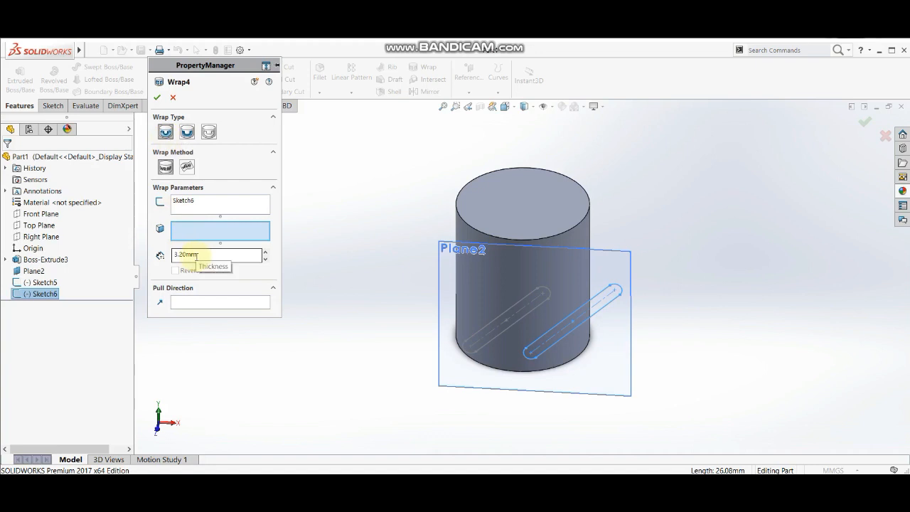
click(189, 134)
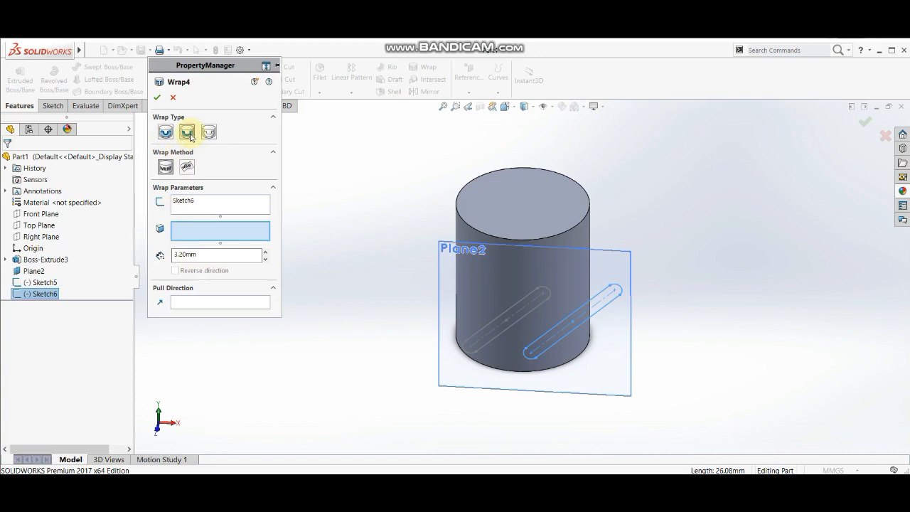
click(208, 135)
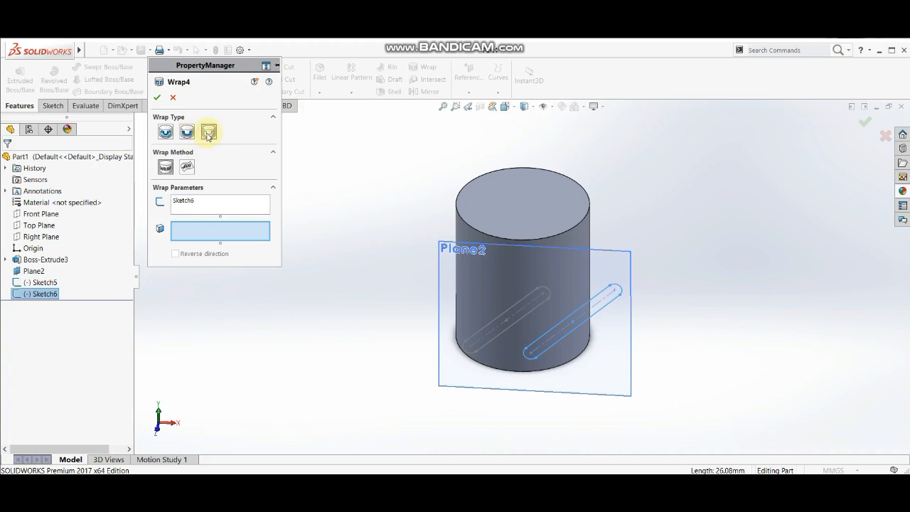
click(164, 133)
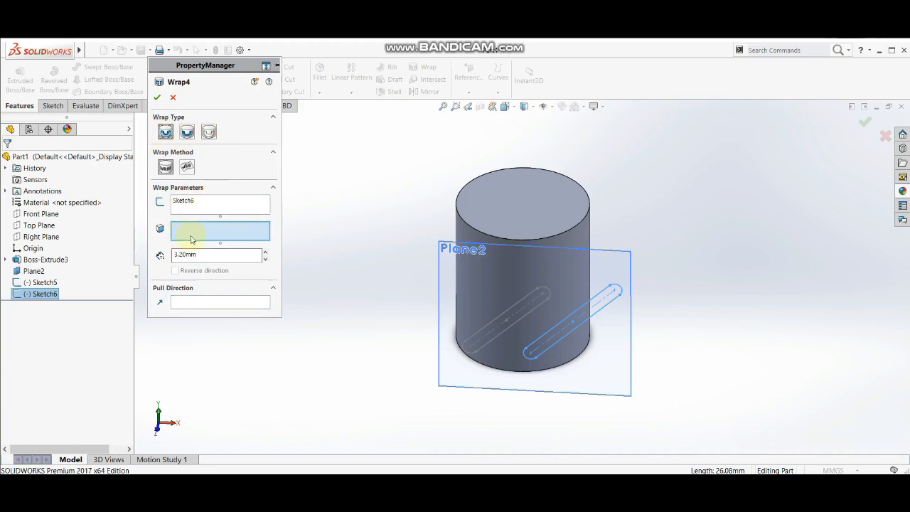
- Emboss the slot onto the cylinder's curved face with a thickness of 3 mm
click(580, 235)
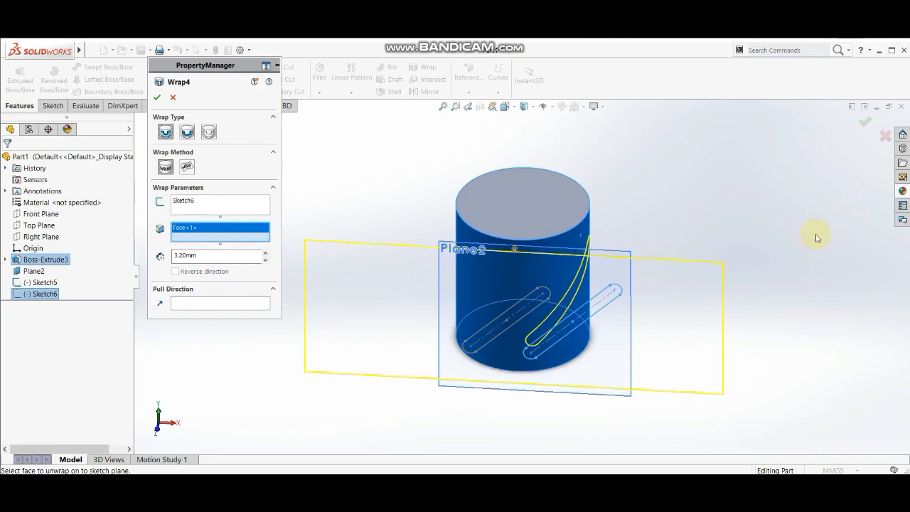
middle_drag(815, 238, 799, 251)
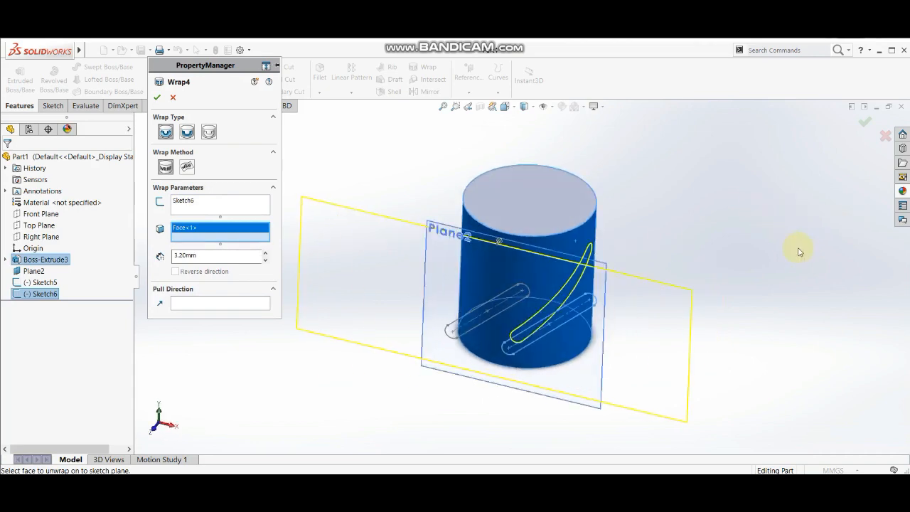
middle_drag(635, 342, 577, 285)
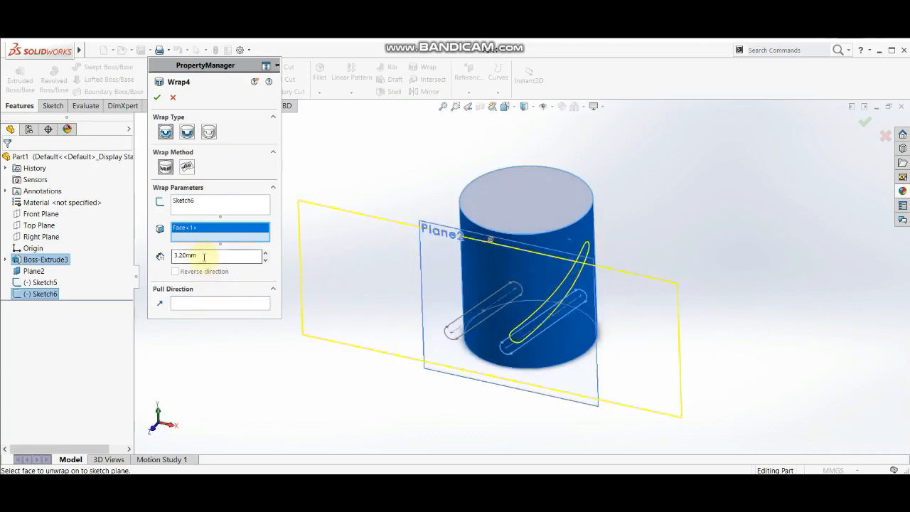
drag(204, 255, 178, 254)
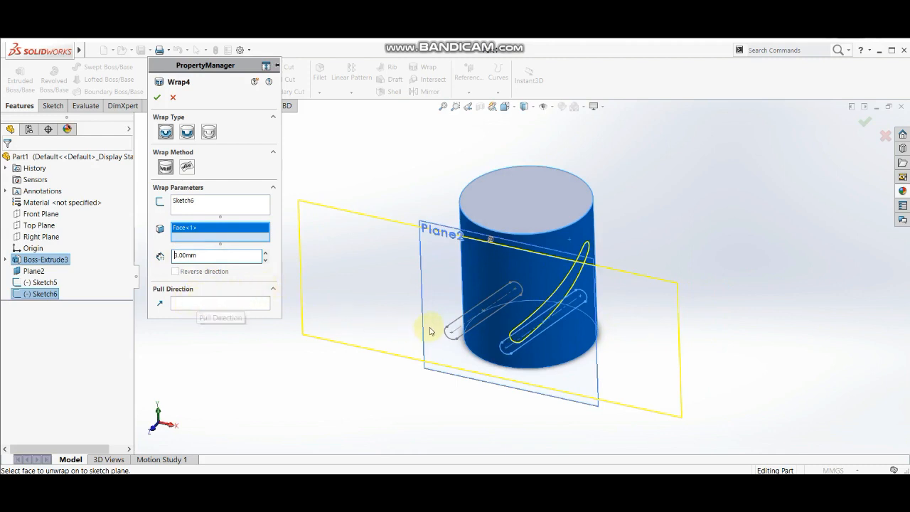
middle_drag(431, 325, 435, 353)
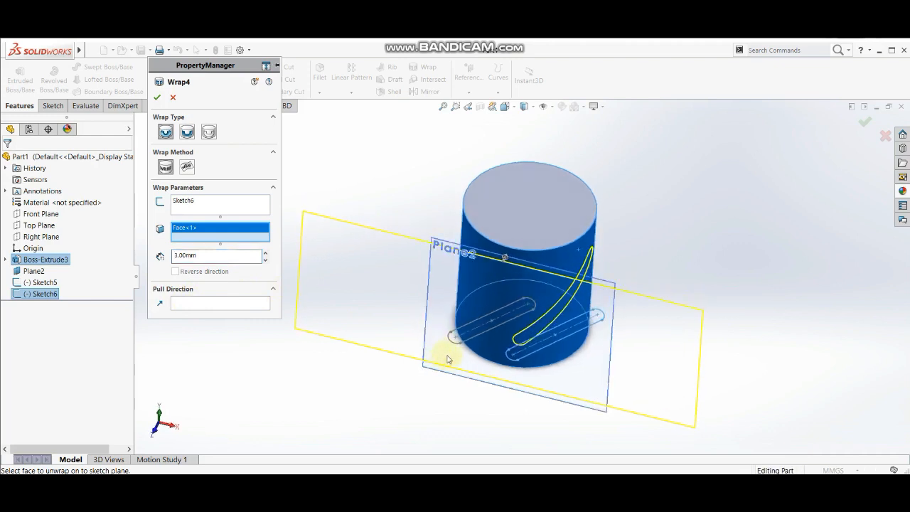
click(159, 99)
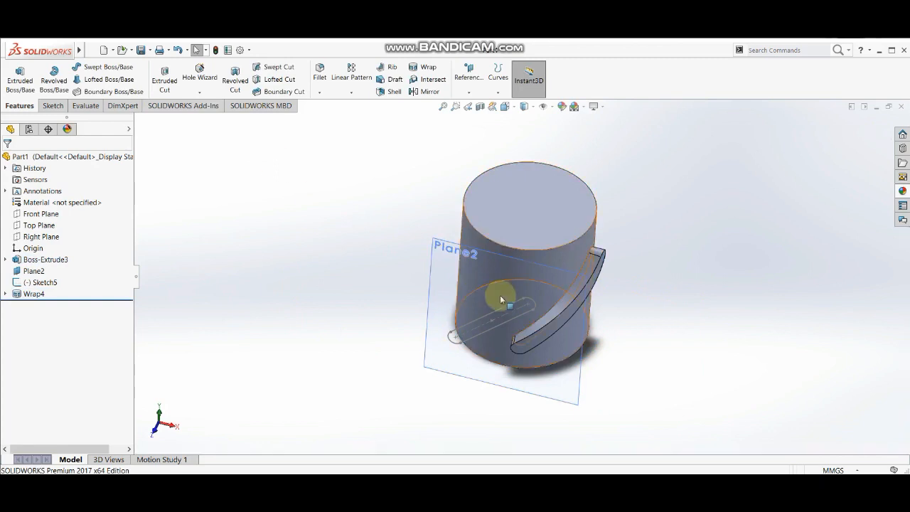
- Edit the embossed wrap on the cylinder and set its pull direction to the Right Plane
middle_drag(501, 299, 487, 358)
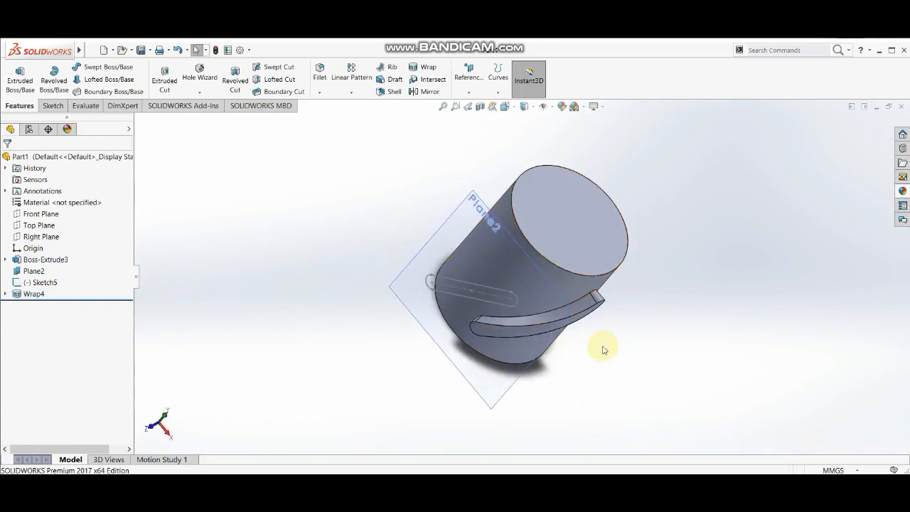
middle_drag(603, 350, 612, 328)
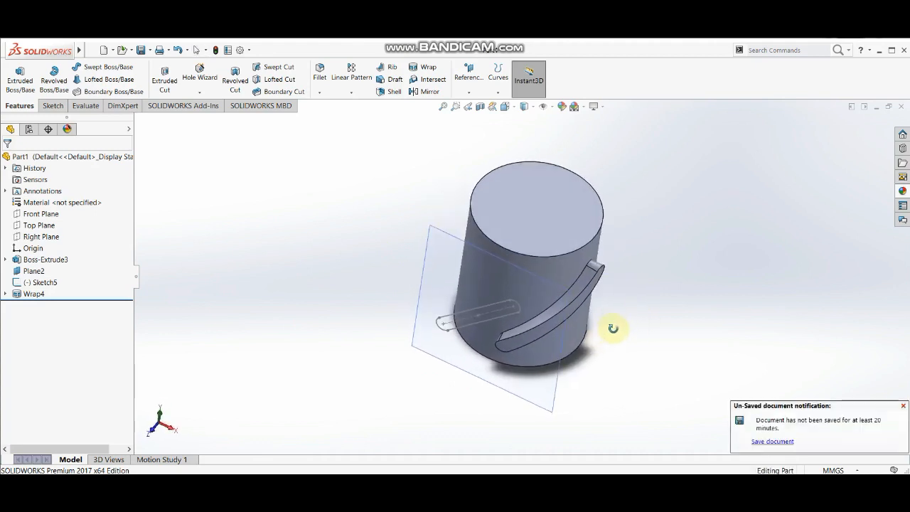
click(585, 281)
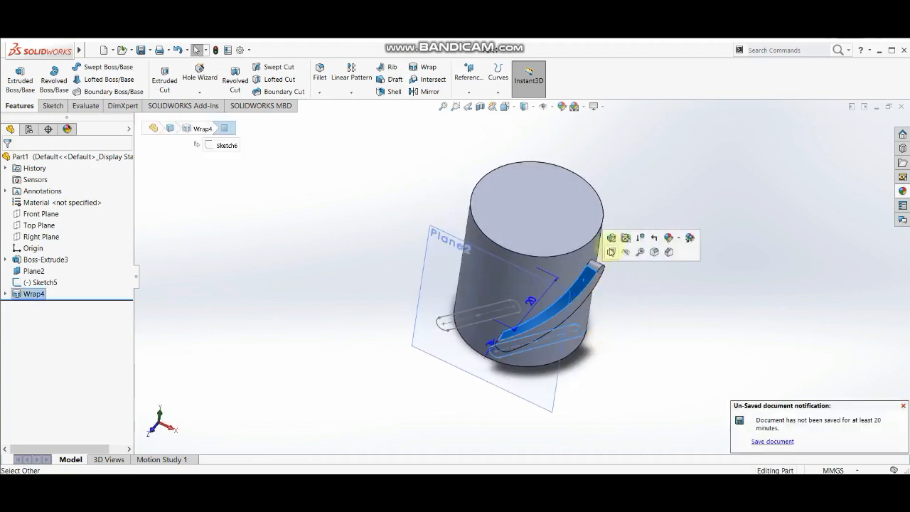
click(611, 240)
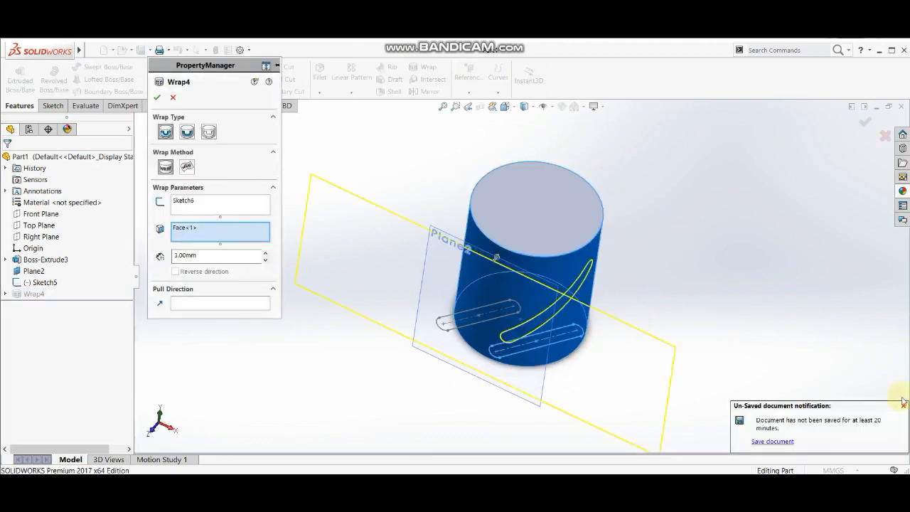
click(193, 305)
mouse_move(308, 302)
middle_down()
mouse_move(305, 278)
mouse_move(311, 301)
middle_up()
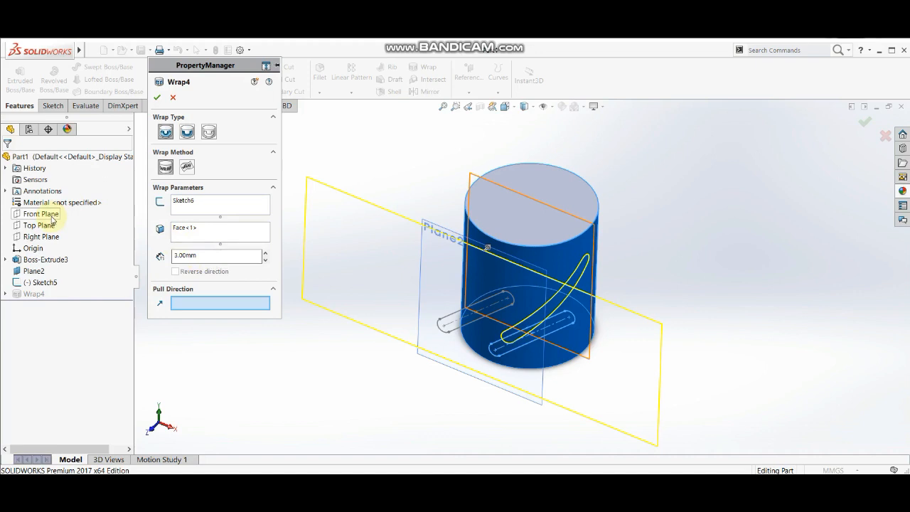
click(47, 238)
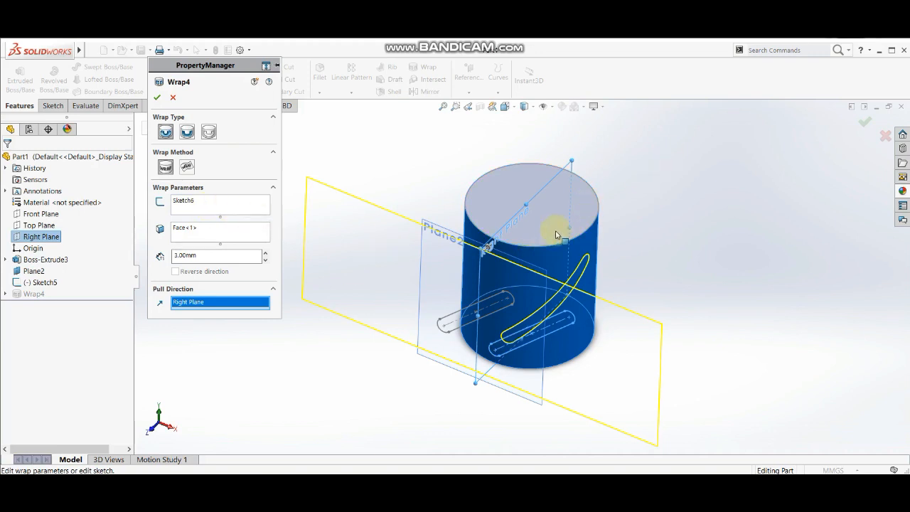
click(157, 98)
middle_drag(447, 356, 528, 343)
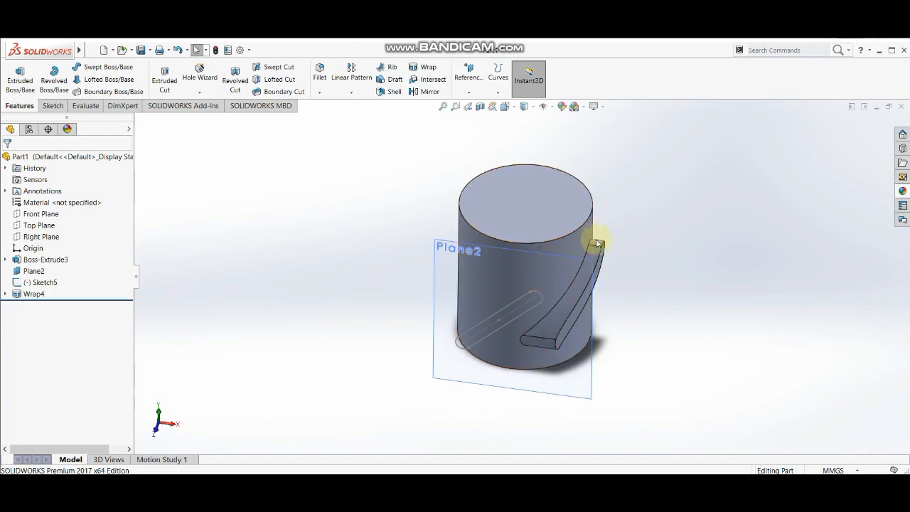
middle_drag(599, 248, 595, 366)
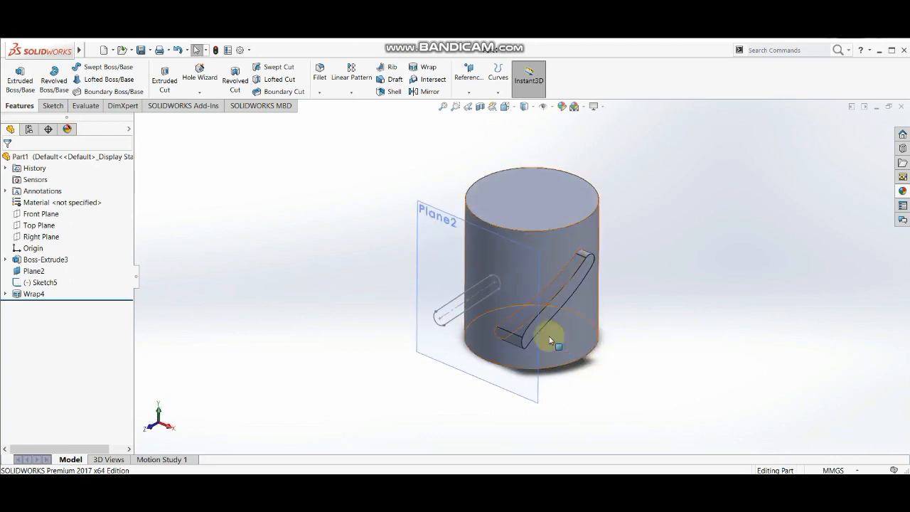
- Edit the wrap to clear its pull direction and change its type to Deboss
click(559, 299)
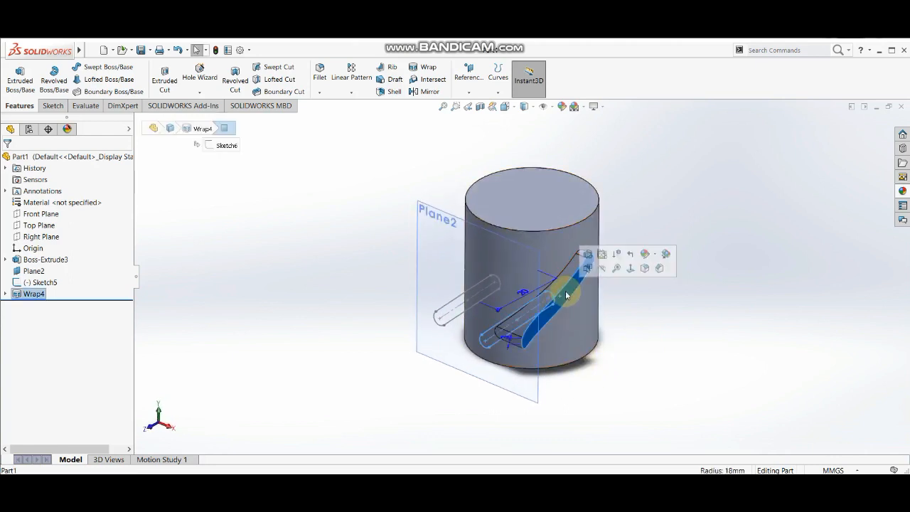
click(589, 257)
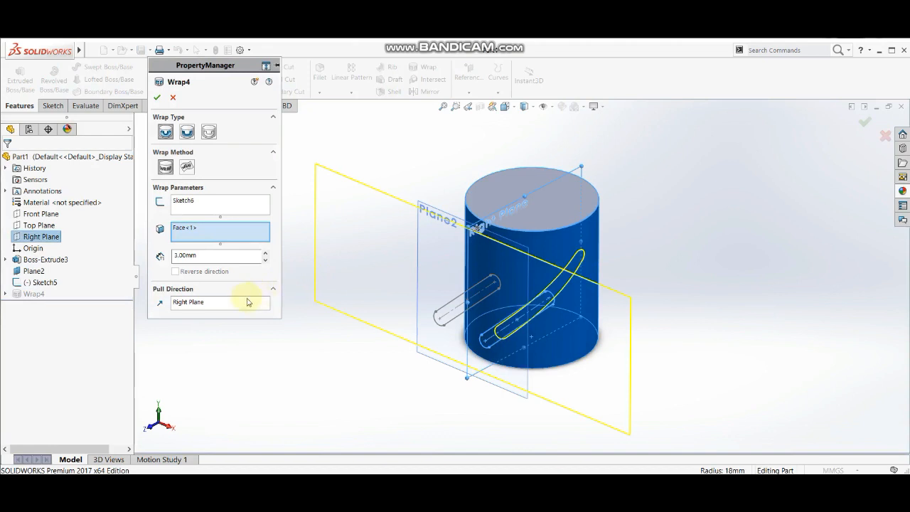
right_click(216, 306)
click(235, 309)
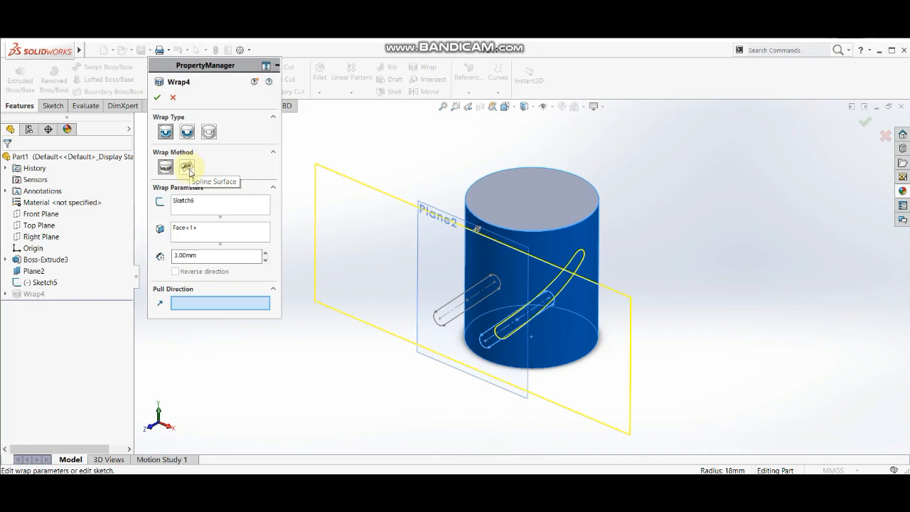
click(190, 133)
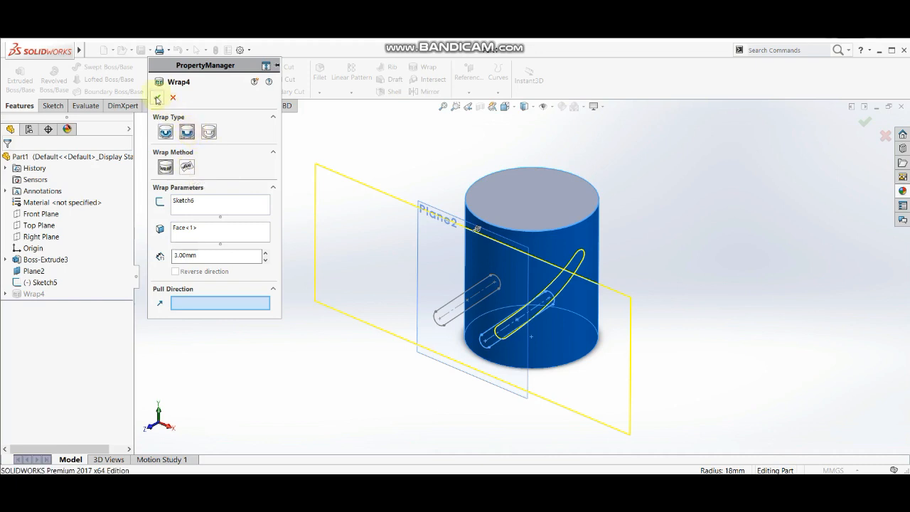
click(487, 344)
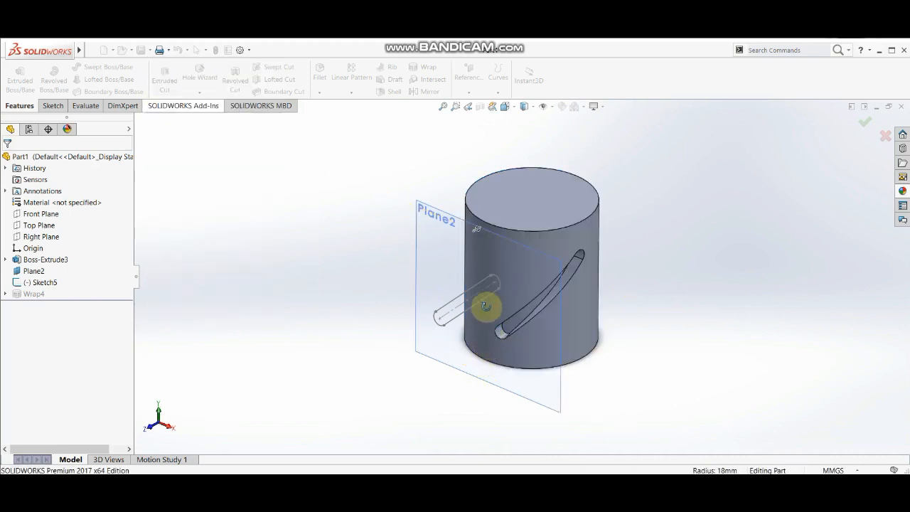
middle_drag(488, 306, 510, 314)
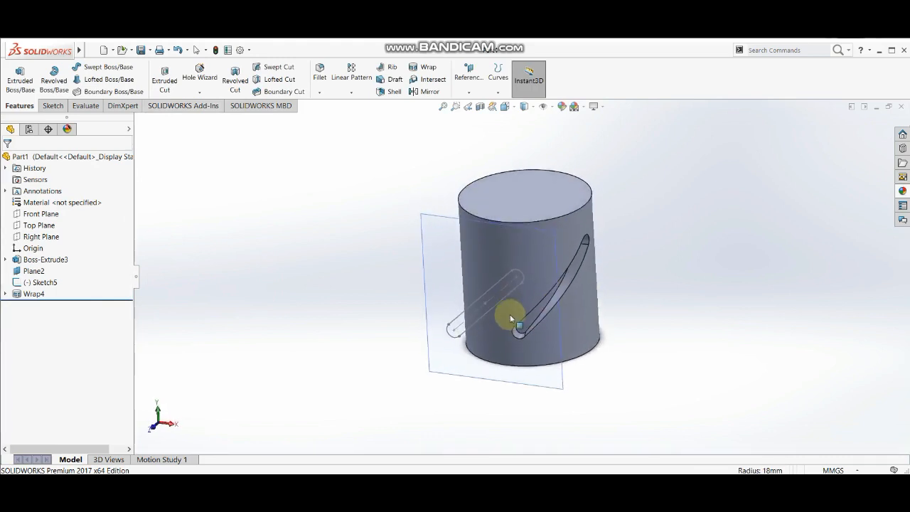
- Change the slot wrap's type to Scribe on the cylinder's curved face
click(577, 253)
click(604, 213)
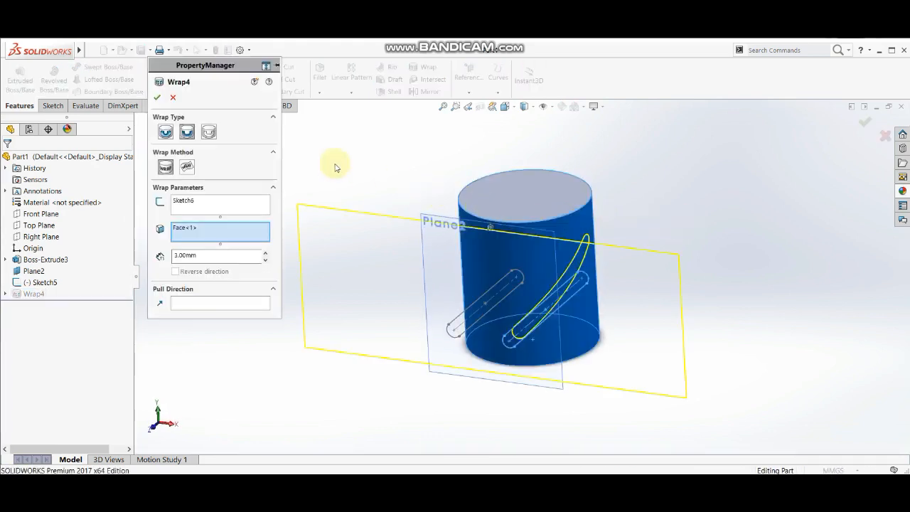
click(210, 131)
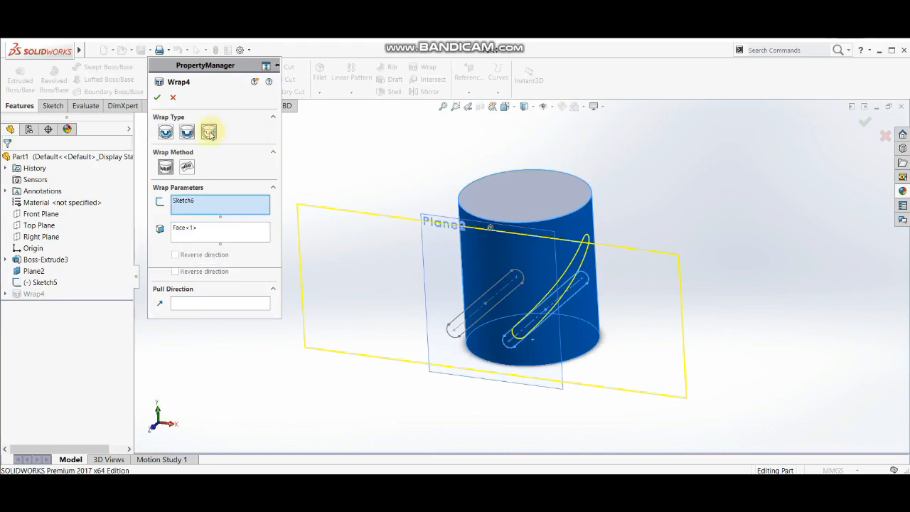
click(158, 98)
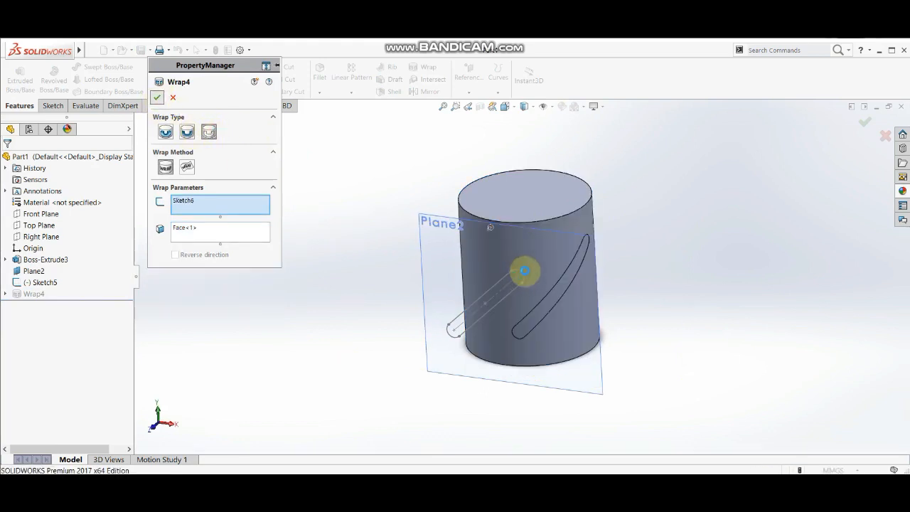
mouse_move(643, 261)
middle_down()
mouse_move(637, 270)
mouse_move(682, 290)
middle_up()
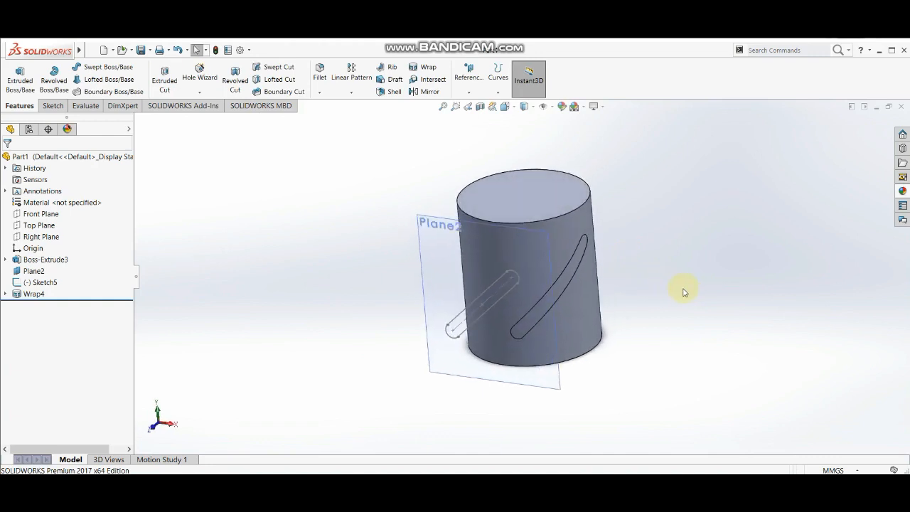
- Change the slot wrap's type to Emboss with a thickness of 1 mm
click(574, 260)
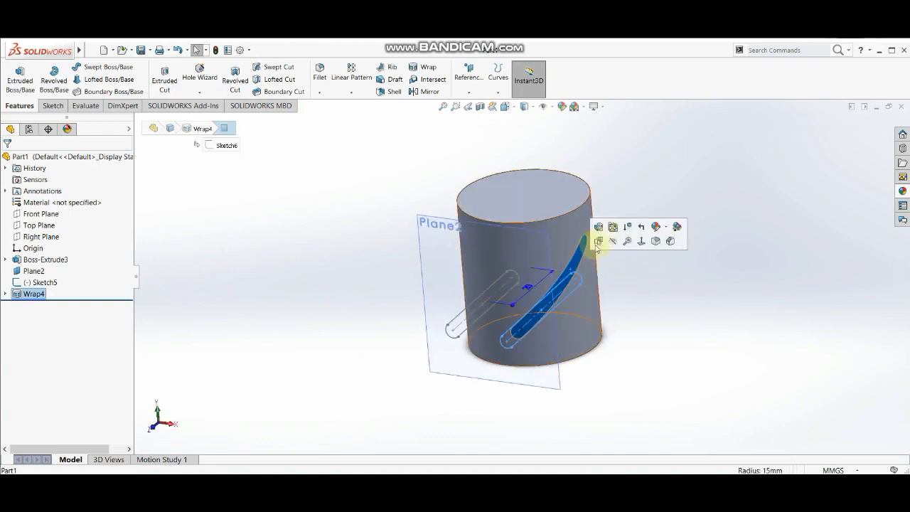
click(599, 241)
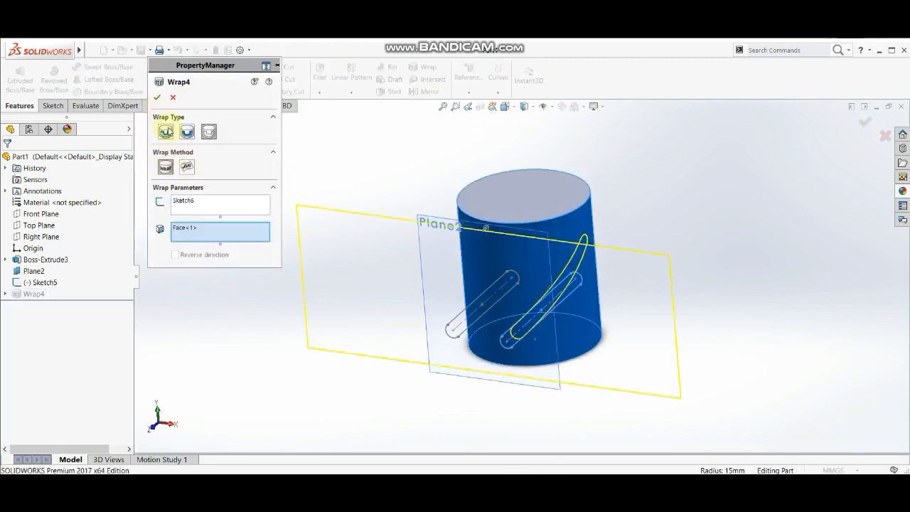
click(166, 130)
drag(214, 256, 164, 262)
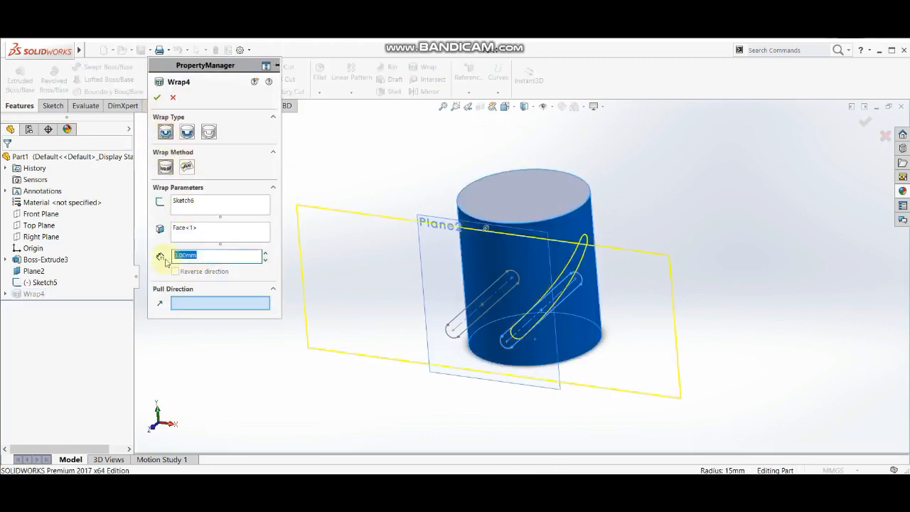
text(1.00mm)
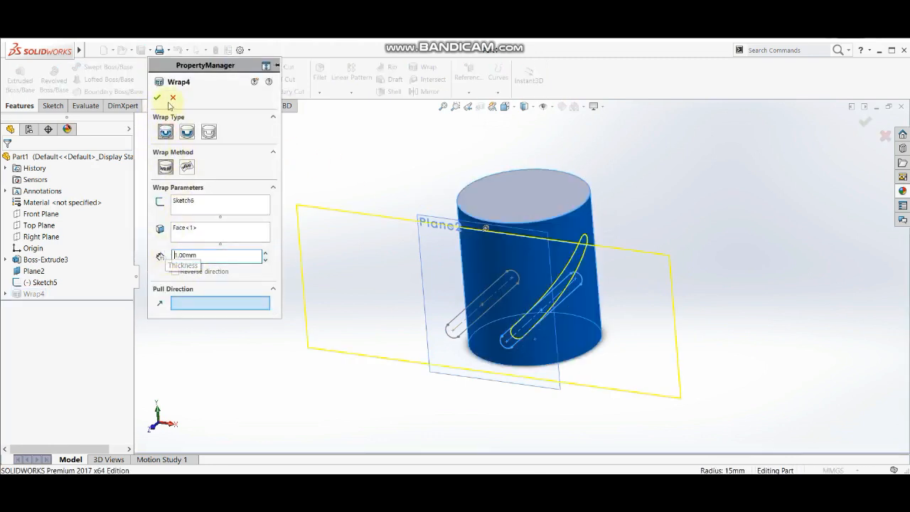
click(158, 97)
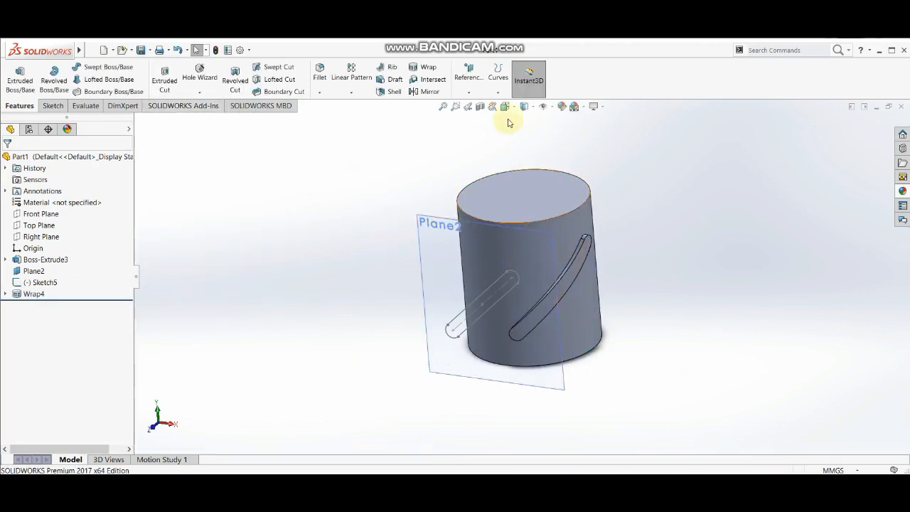
- Hide Plane2 in front of the cylinder
click(437, 263)
right_click(437, 263)
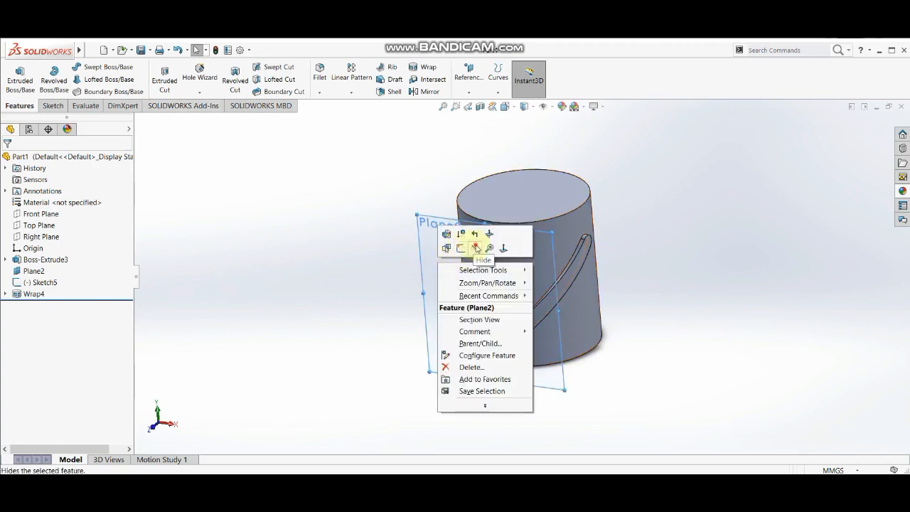
click(427, 298)
mouse_move(427, 298)
middle_down()
mouse_move(445, 313)
mouse_move(433, 315)
middle_up()
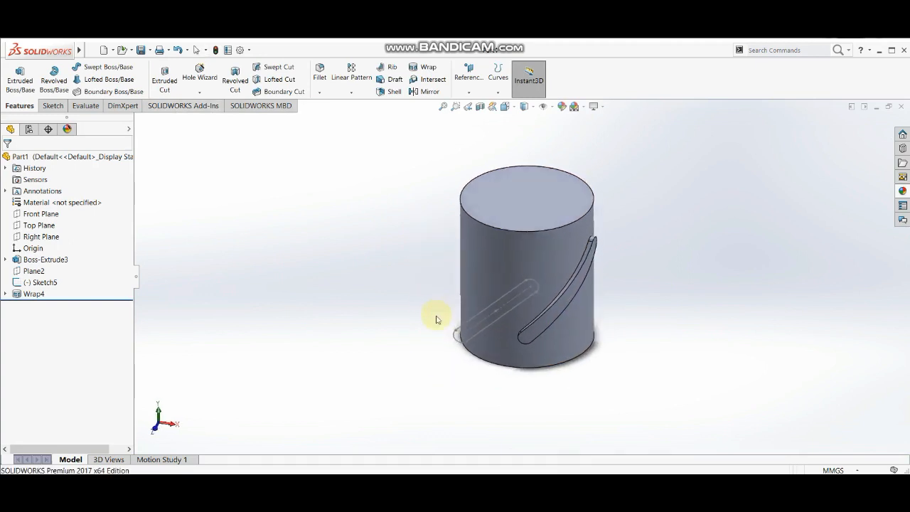
- Start a Circular Pattern of the embossed slot about the cylinder's top circular edge
click(551, 315)
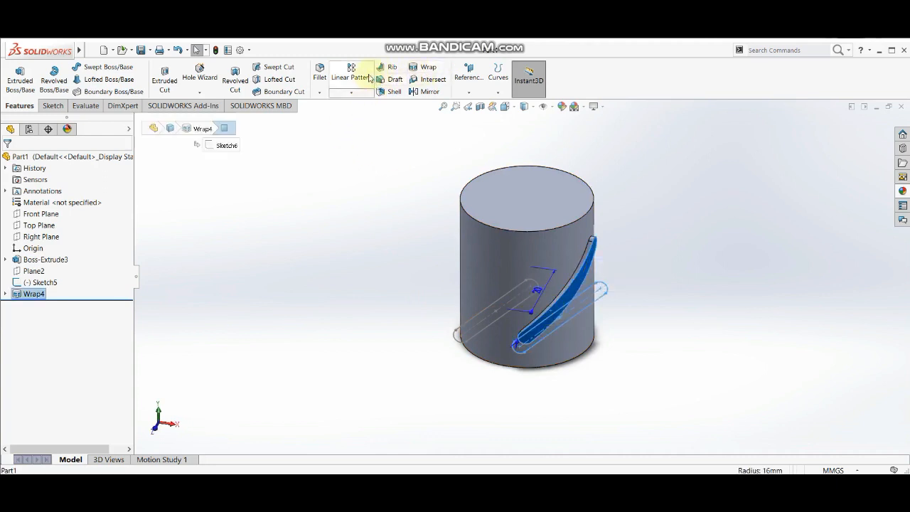
click(351, 93)
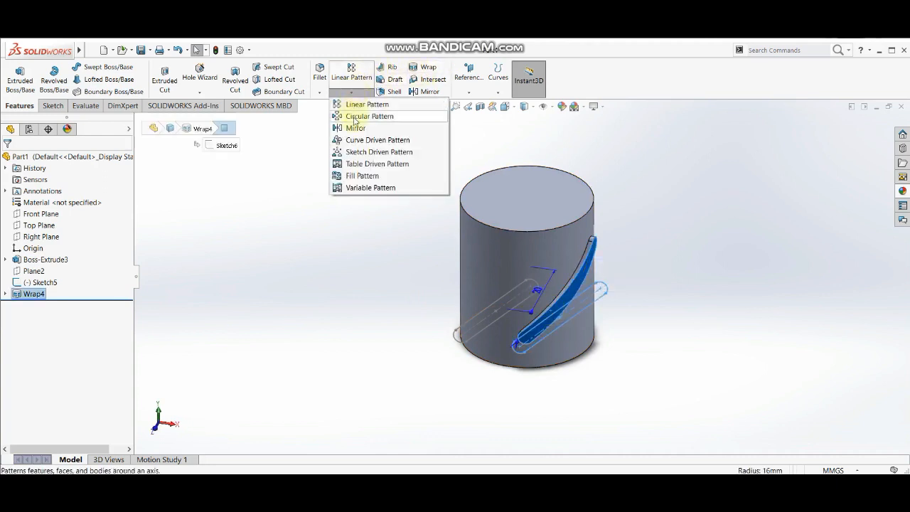
click(354, 118)
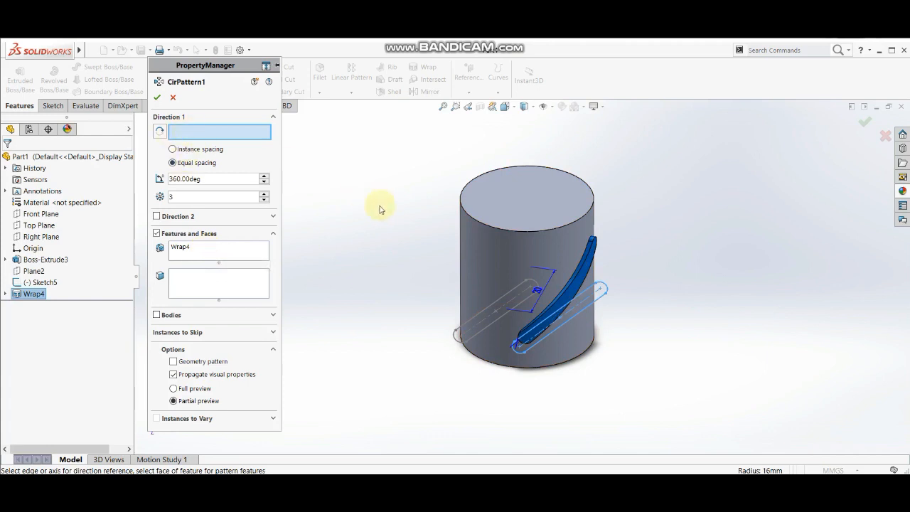
click(477, 222)
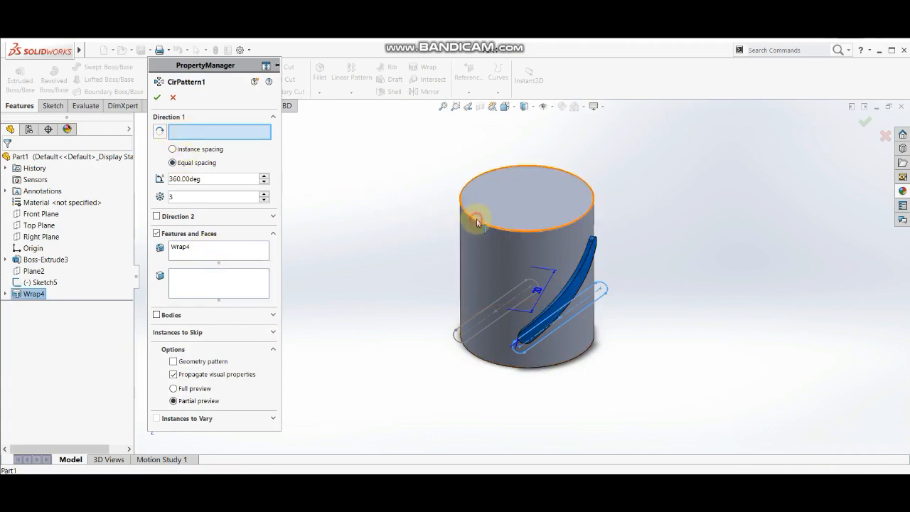
middle_drag(623, 296, 590, 312)
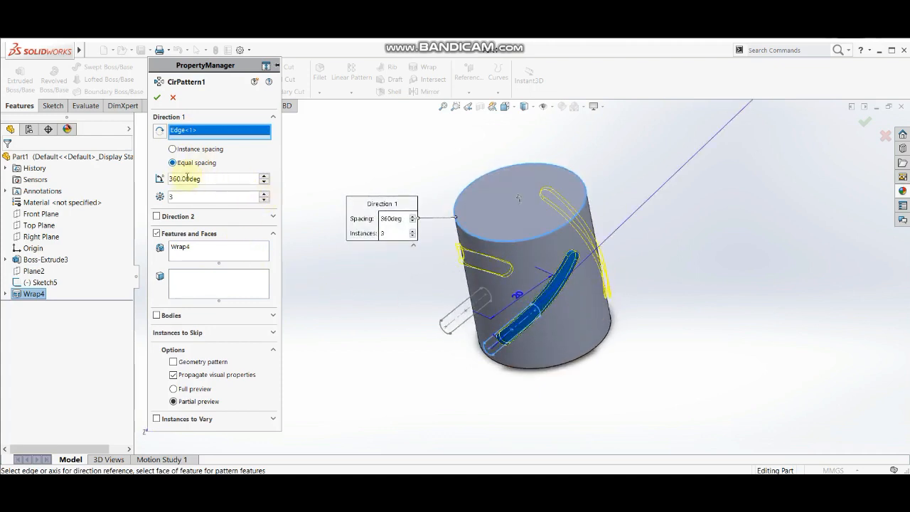
- Set the circular pattern to 9 equally spaced instances over 360 degrees and create it
click(263, 198)
click(264, 198)
click(264, 198)
click(264, 198)
click(264, 197)
click(264, 197)
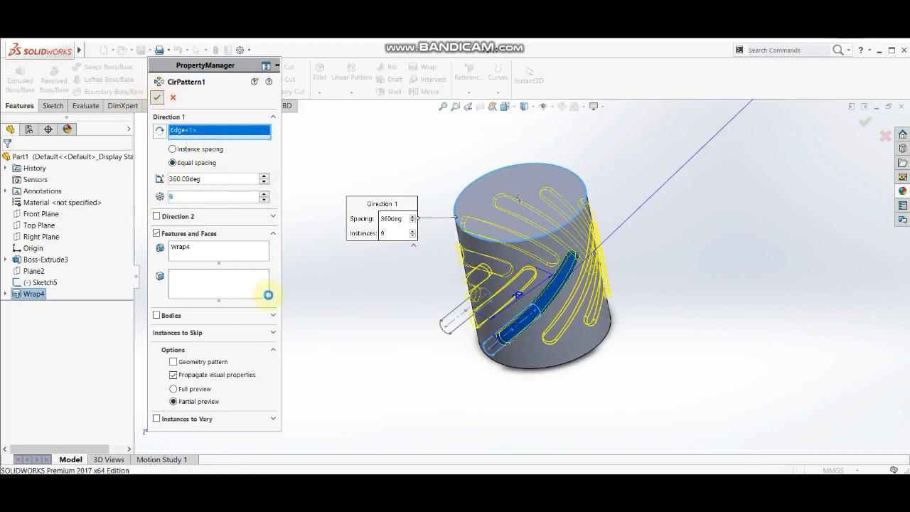
key(Return)
middle_drag(312, 278, 395, 318)
click(393, 314)
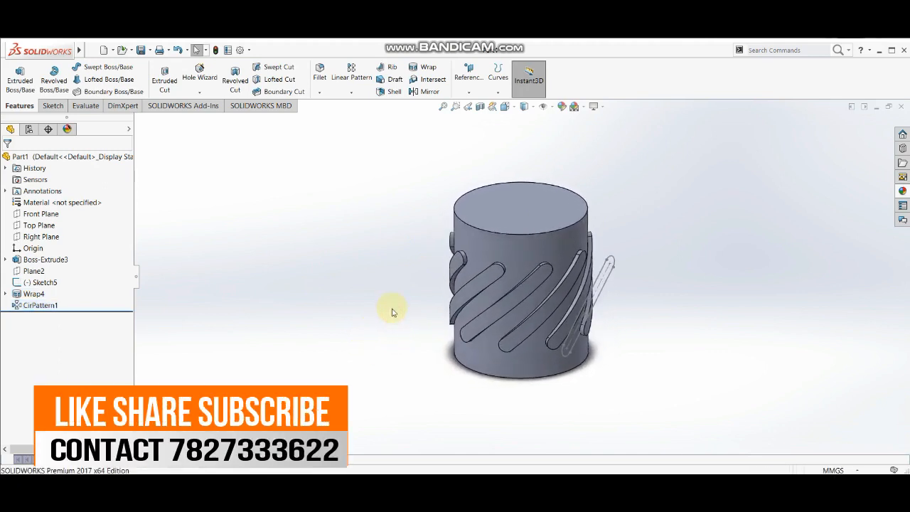
- Mirror the embossed slot feature about the Front Plane
middle_drag(691, 286, 708, 266)
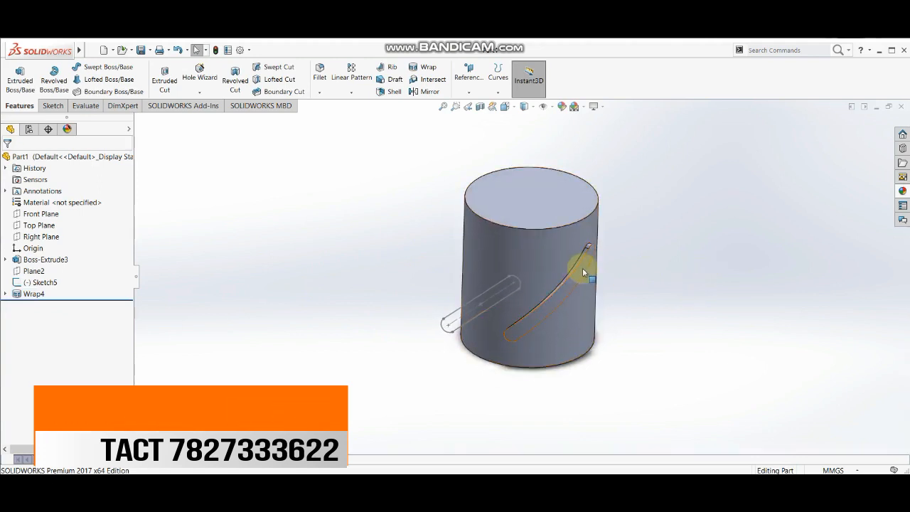
click(49, 215)
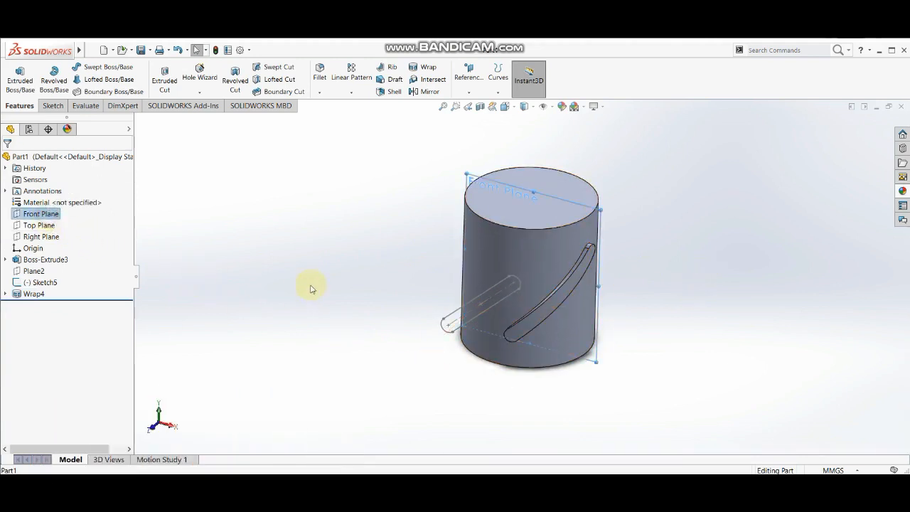
mouse_move(311, 286)
middle_down()
mouse_move(263, 267)
mouse_move(279, 280)
middle_up()
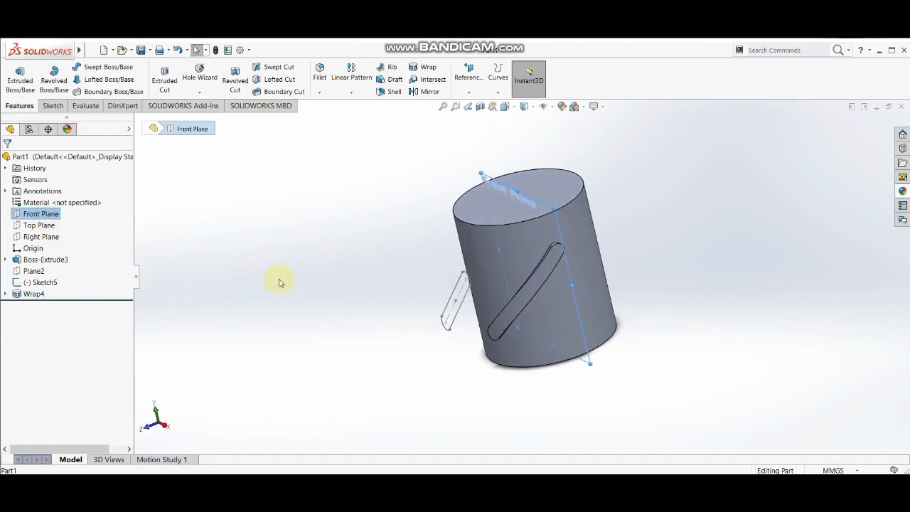
click(425, 91)
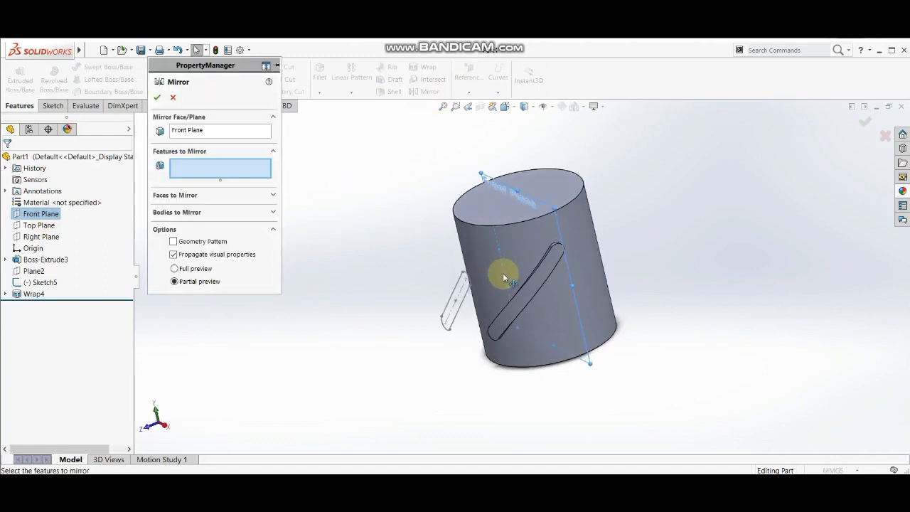
click(540, 274)
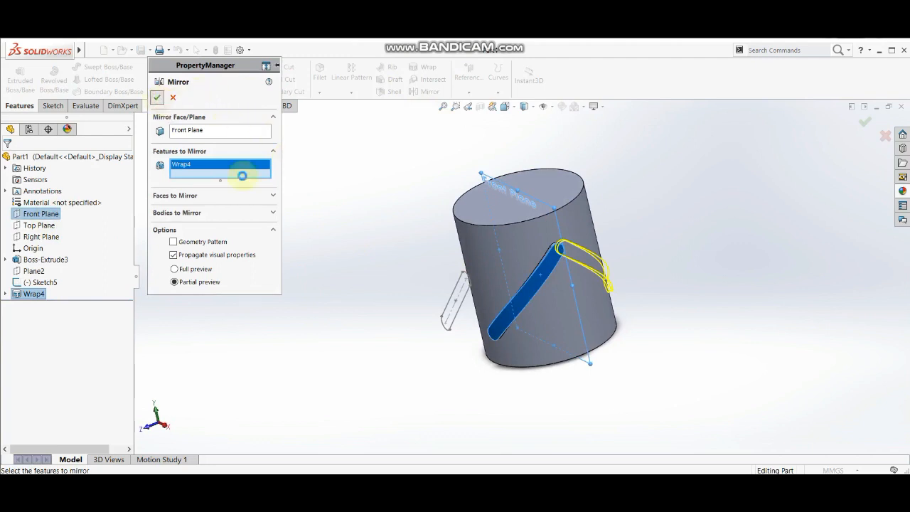
key(Return)
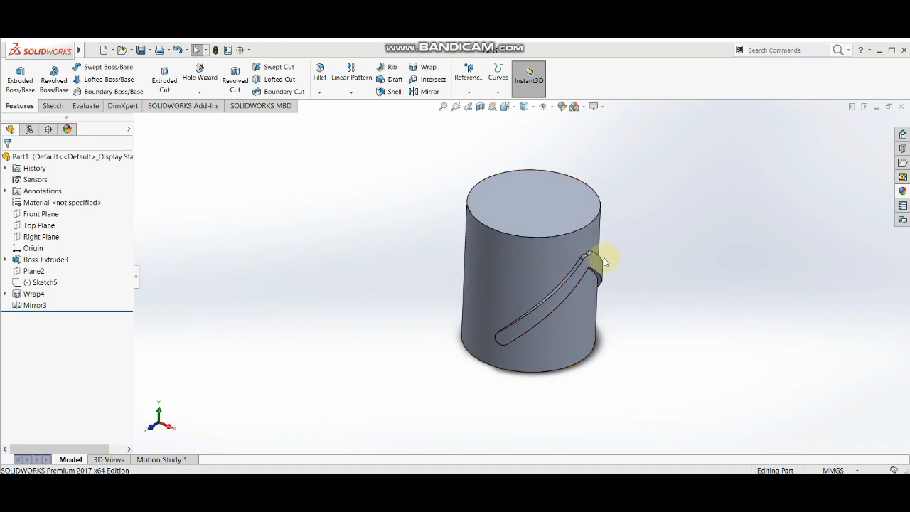
- Circular-pattern the embossed slot and its mirrored copy about the cylinder's top circular edge, with 7 equally spaced instances over 360 degrees
click(351, 93)
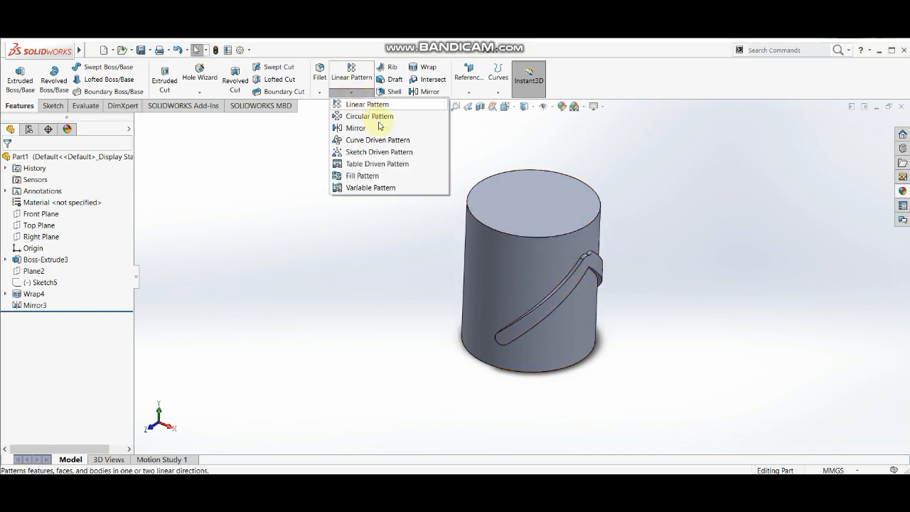
click(377, 116)
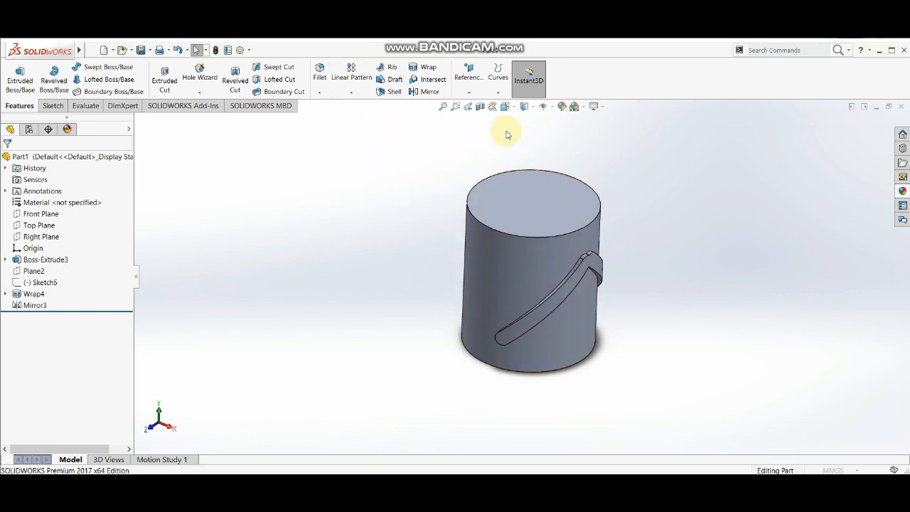
click(565, 285)
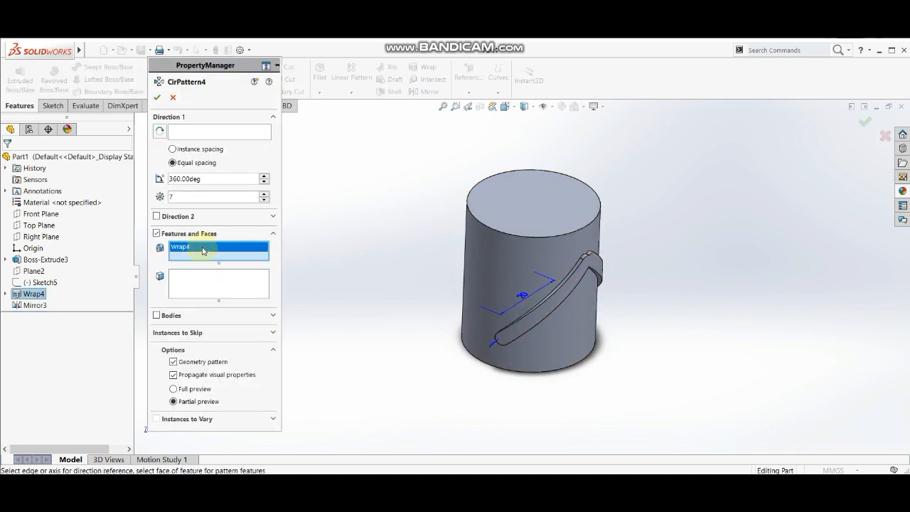
click(593, 261)
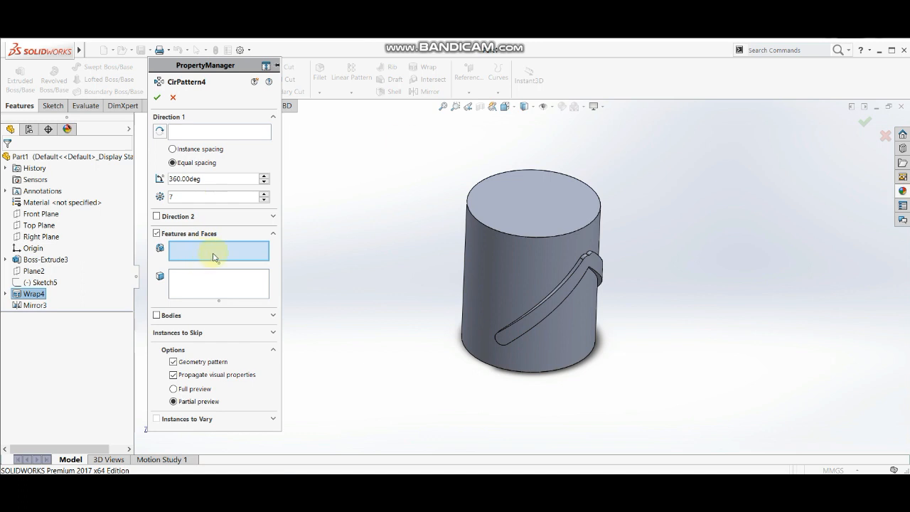
click(570, 283)
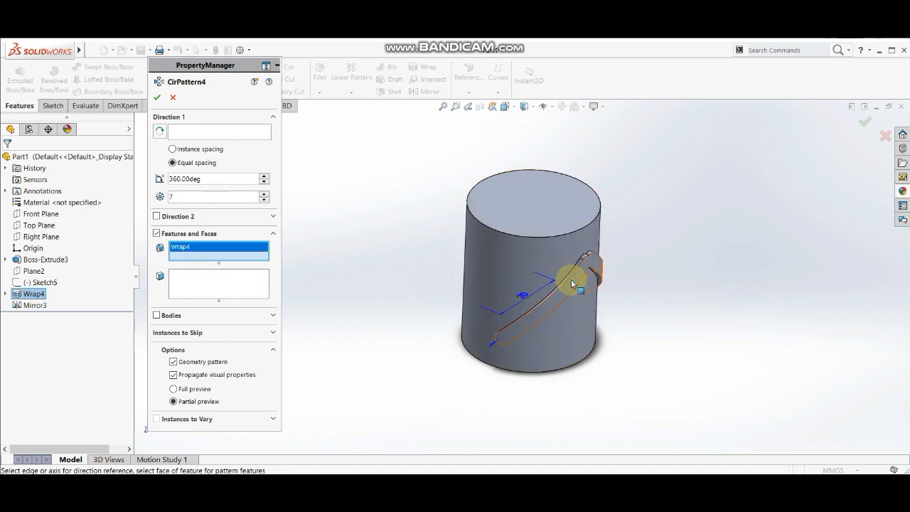
click(37, 305)
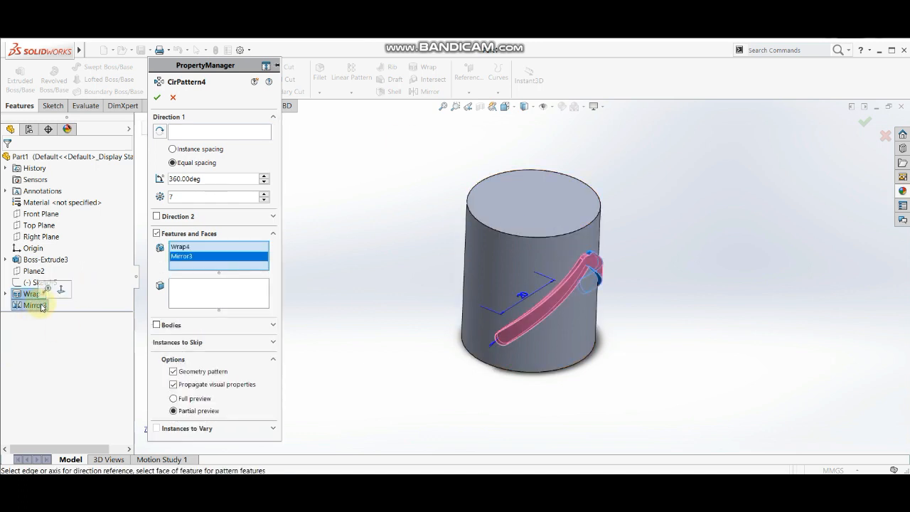
click(209, 127)
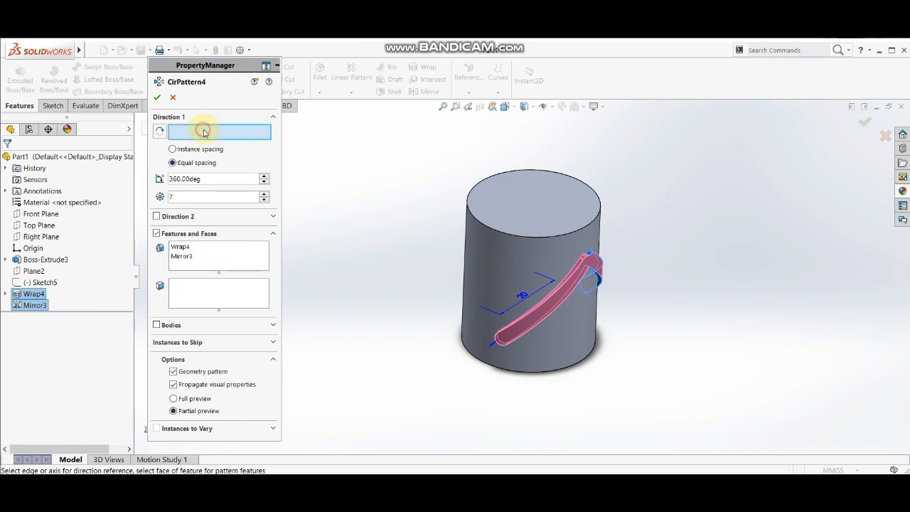
click(486, 228)
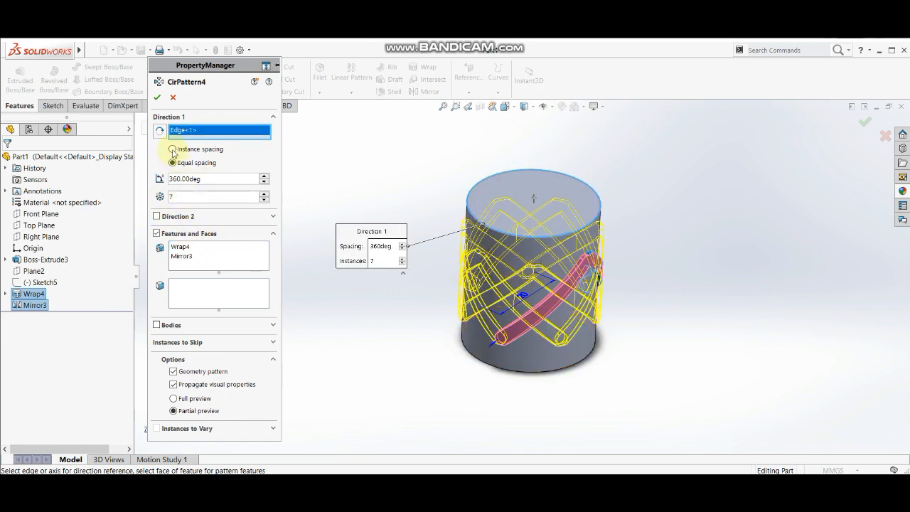
click(158, 101)
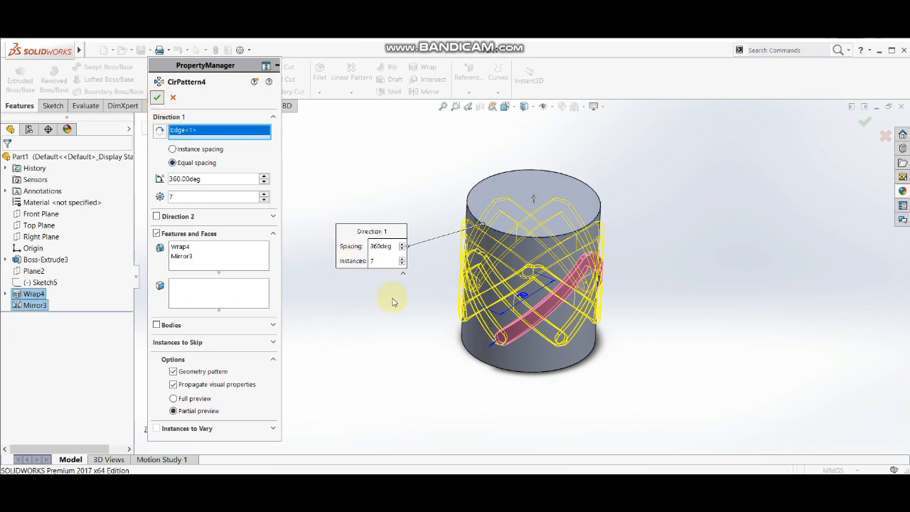
middle_drag(526, 313, 490, 366)
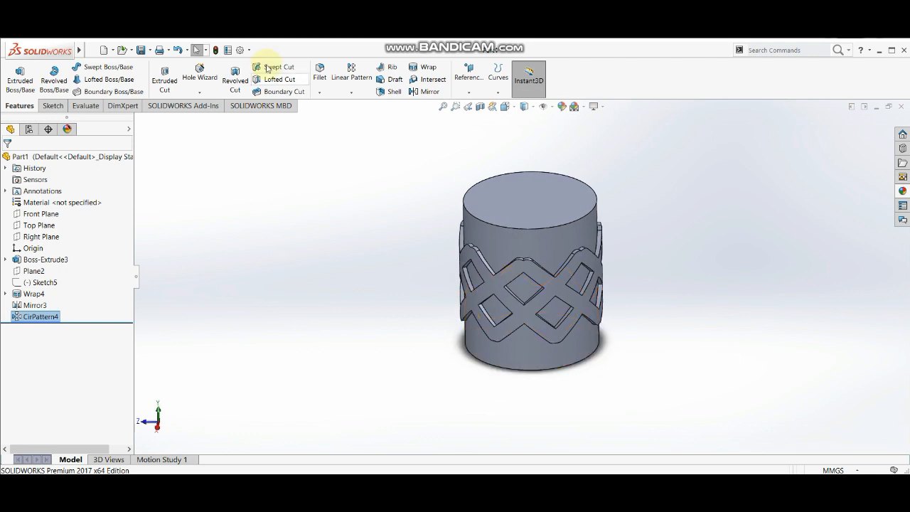
- Shell the cylinder to a 0.2 mm wall thickness, removing its top face
click(393, 95)
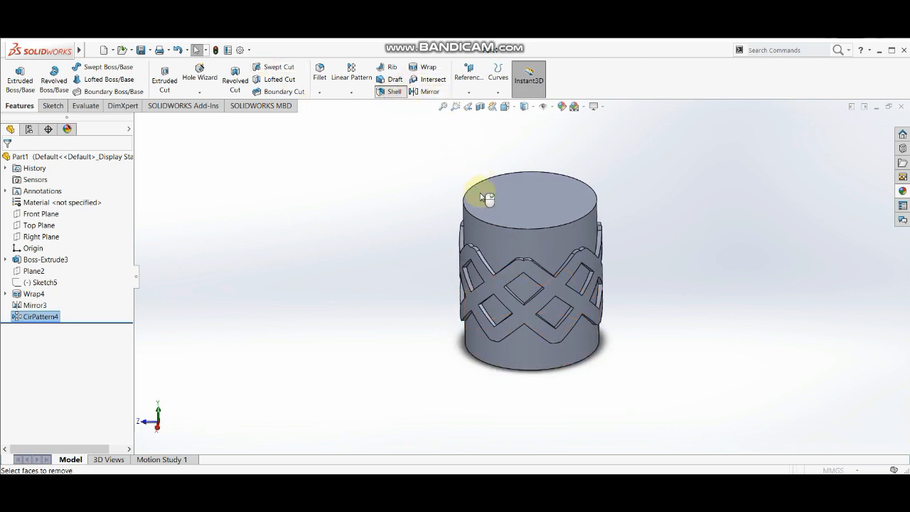
click(521, 208)
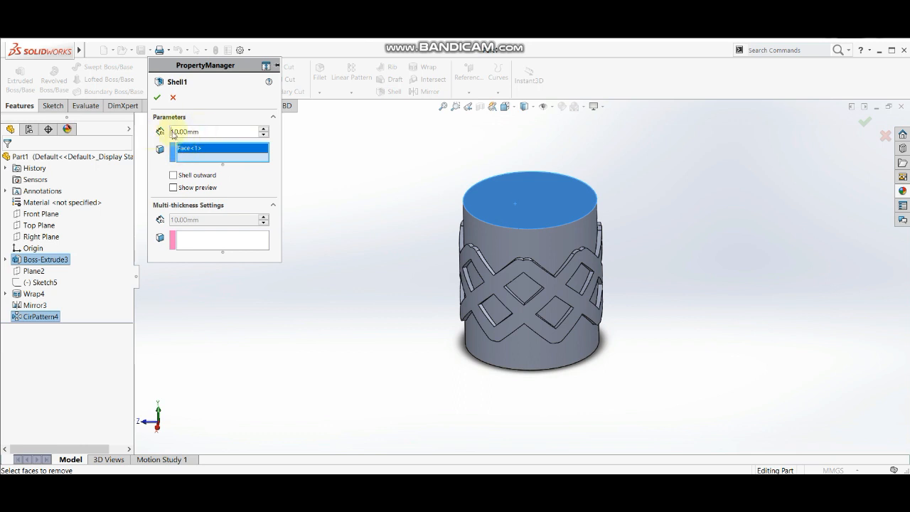
text(2)
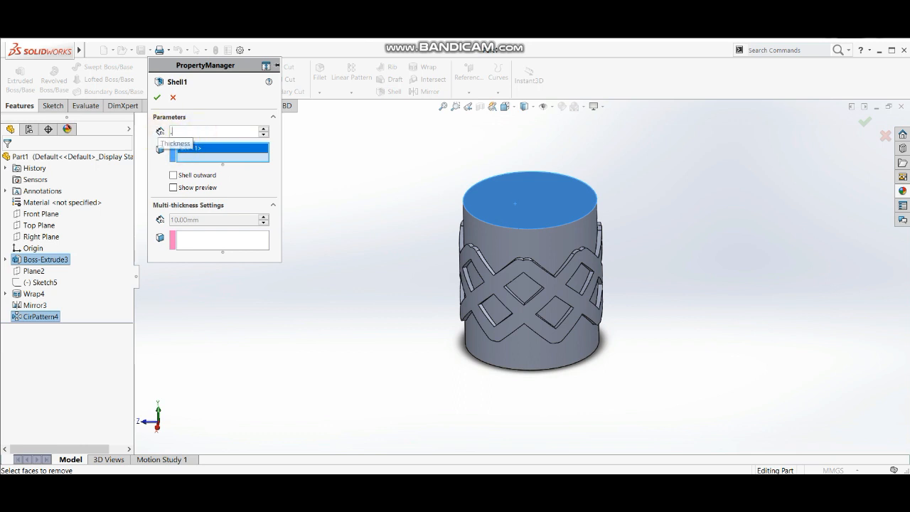
key(Tab)
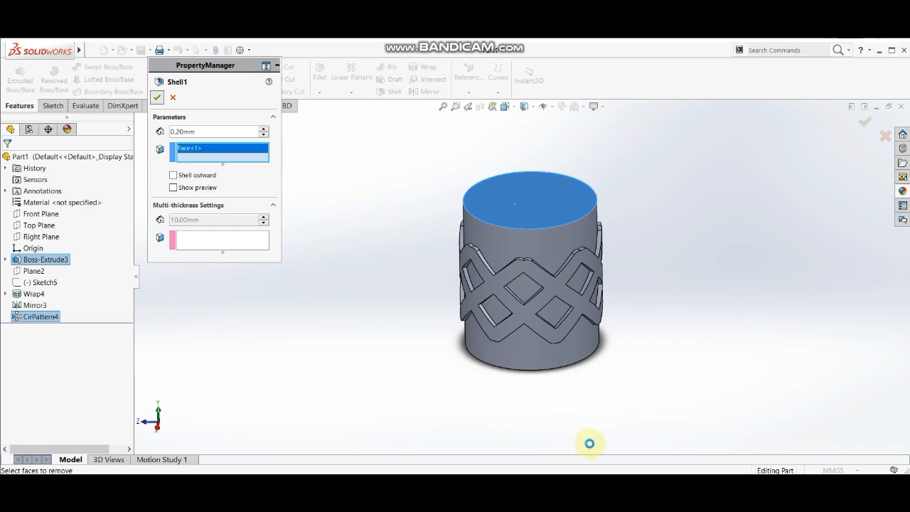
key(Return)
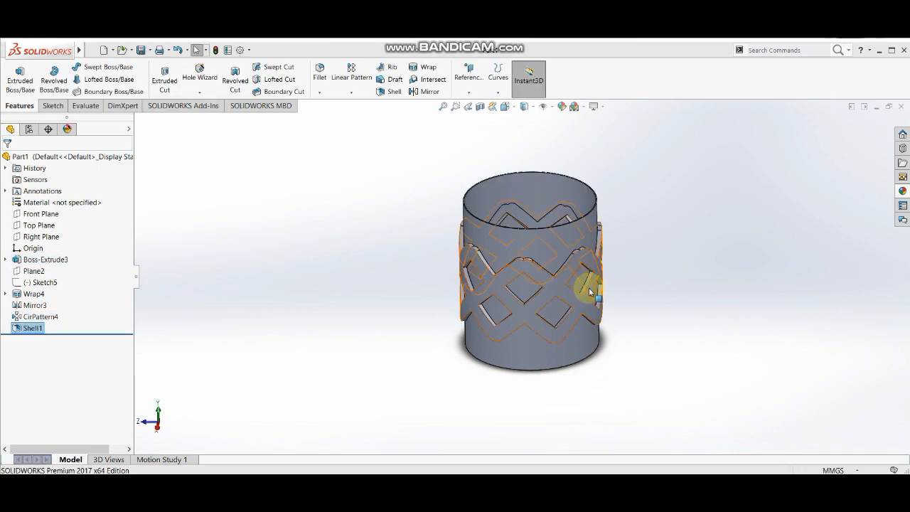
middle_drag(589, 291, 586, 333)
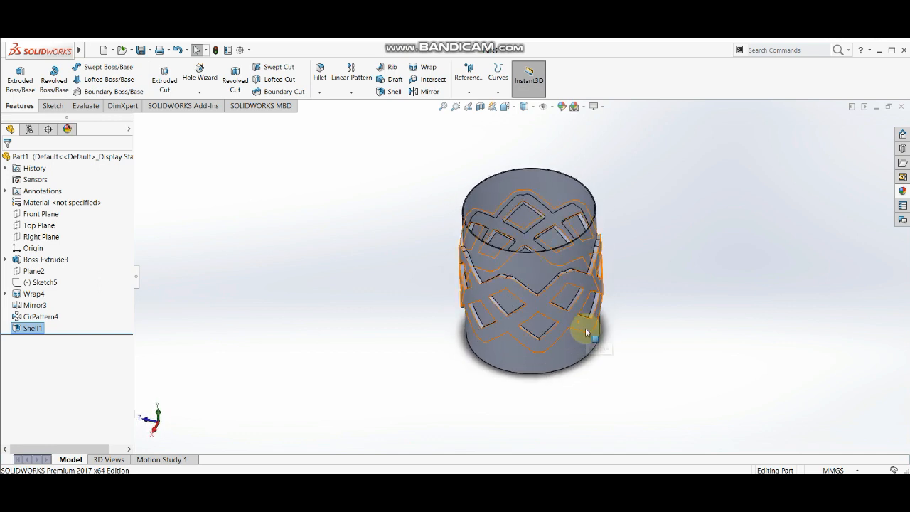
- Delete the shell feature from the cylinder
right_click(34, 329)
click(74, 384)
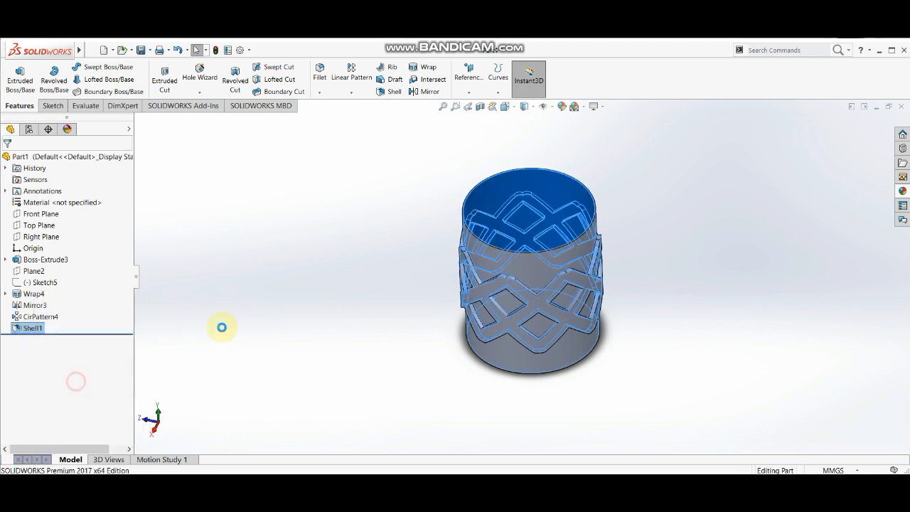
click(517, 233)
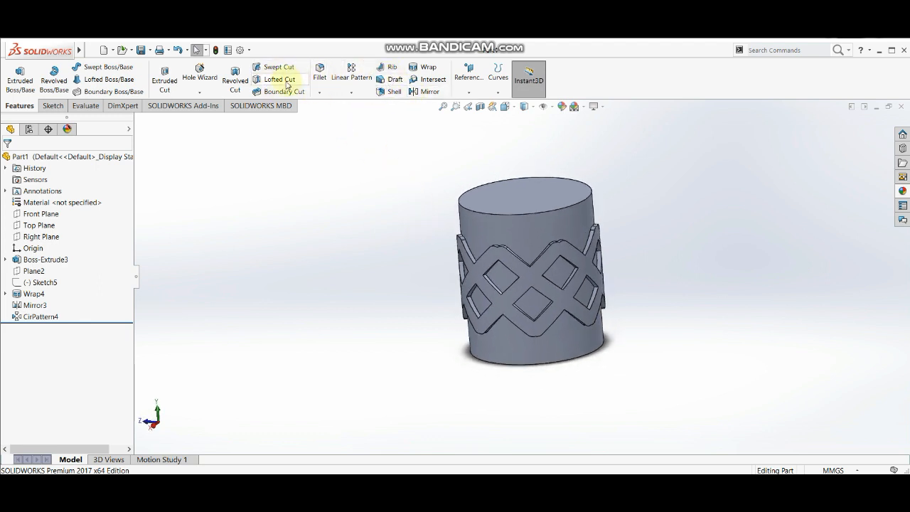
- Fillet the cylinder's bottom circular edge with a symmetric 5 mm radius
click(321, 71)
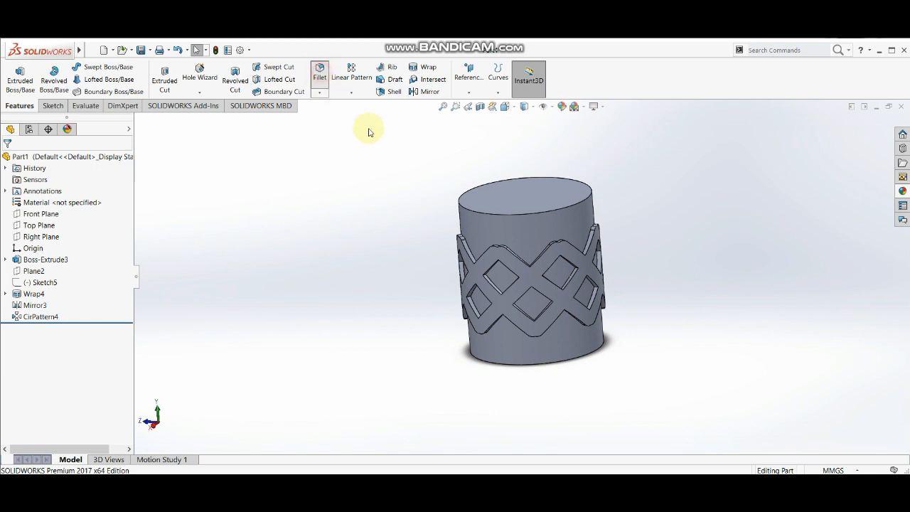
click(485, 366)
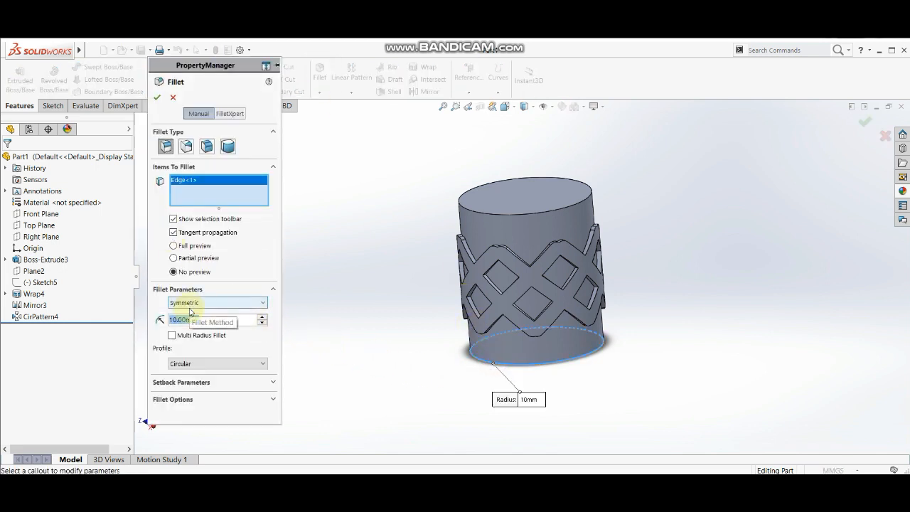
text(5)
key(Return)
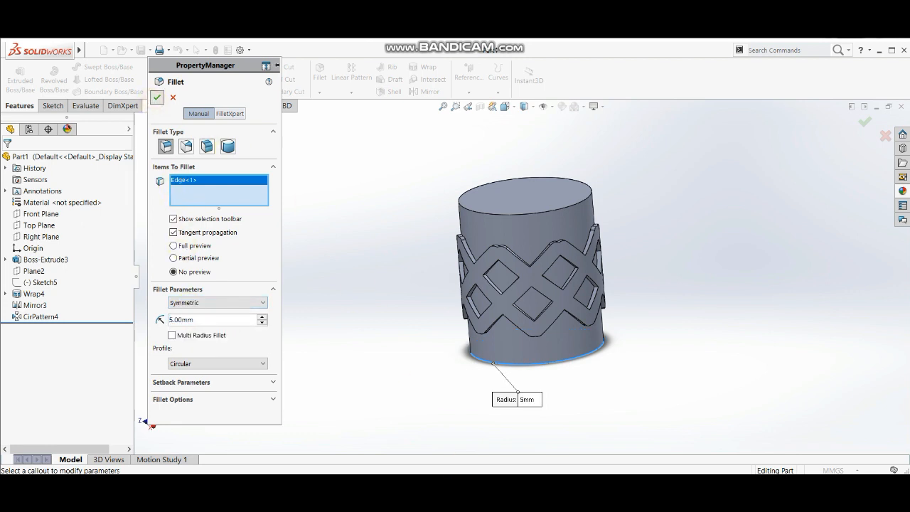
click(158, 97)
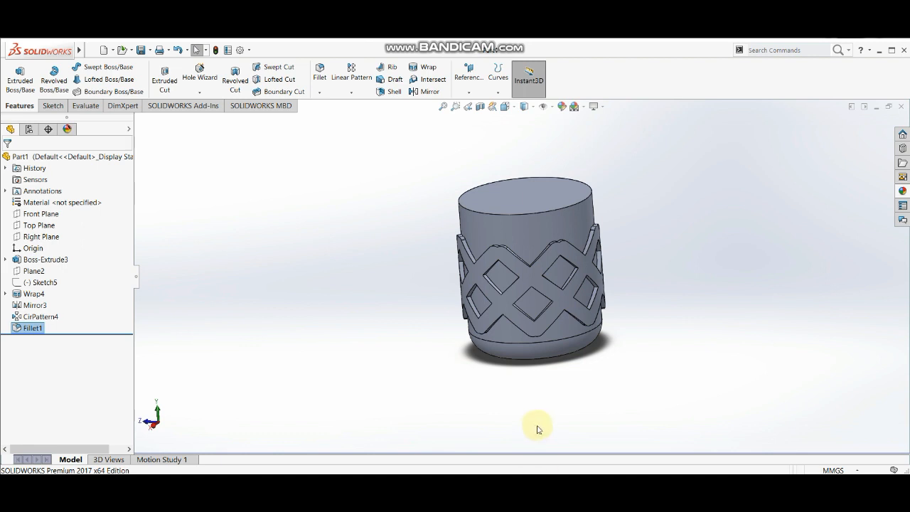
- Fillet the cylinder's top circular edge with a symmetric 2 mm radius
middle_drag(537, 429, 507, 353)
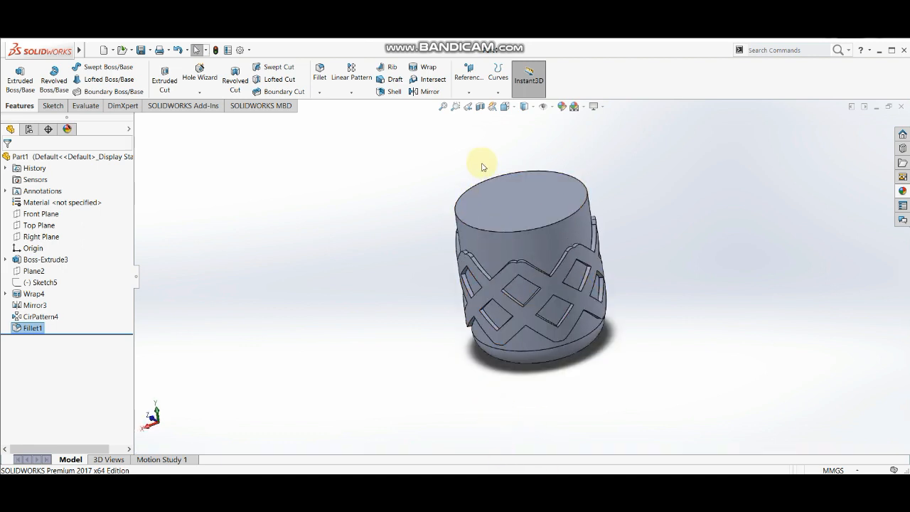
click(318, 77)
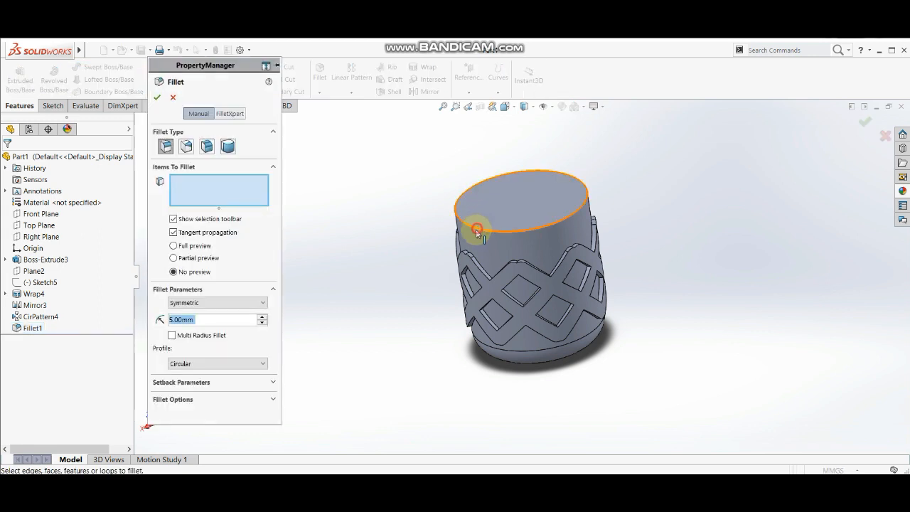
click(474, 222)
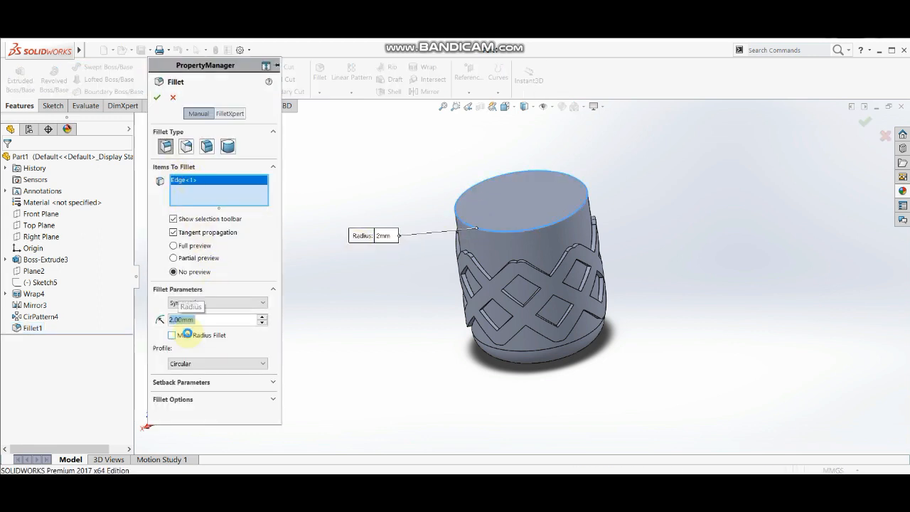
key(Return)
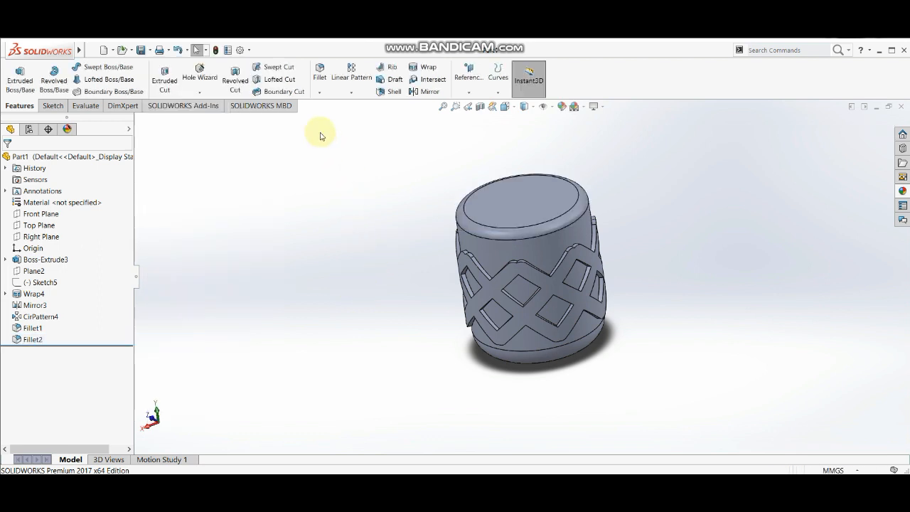
- Shell the filleted cylinder to a 0.2 mm wall, removing the flat top face
click(390, 91)
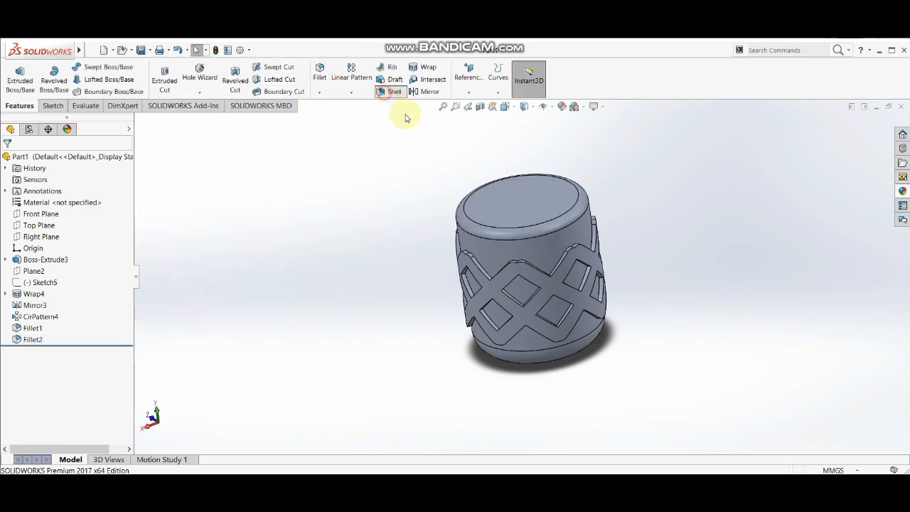
click(482, 217)
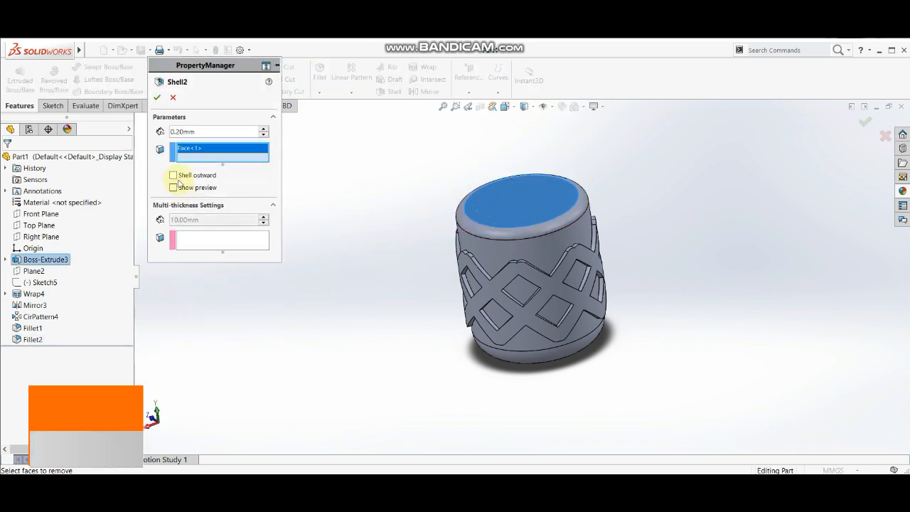
click(157, 98)
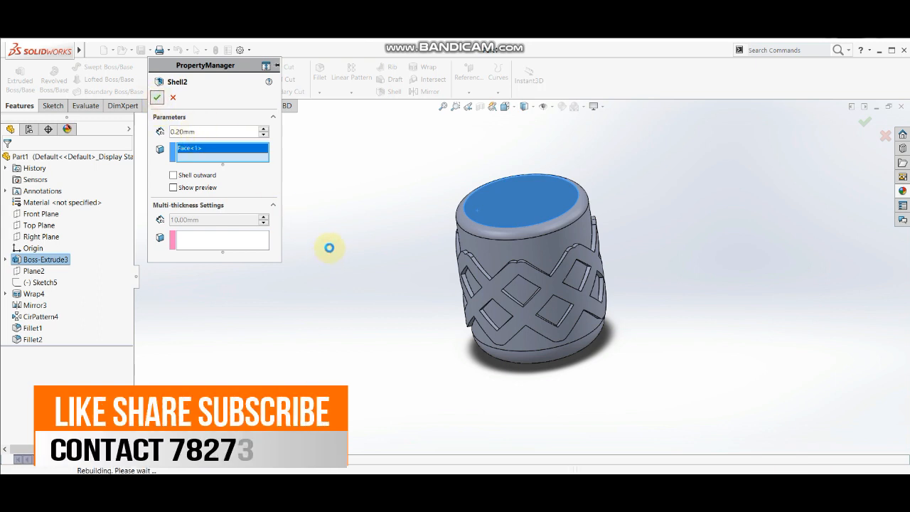
middle_drag(351, 241, 331, 250)
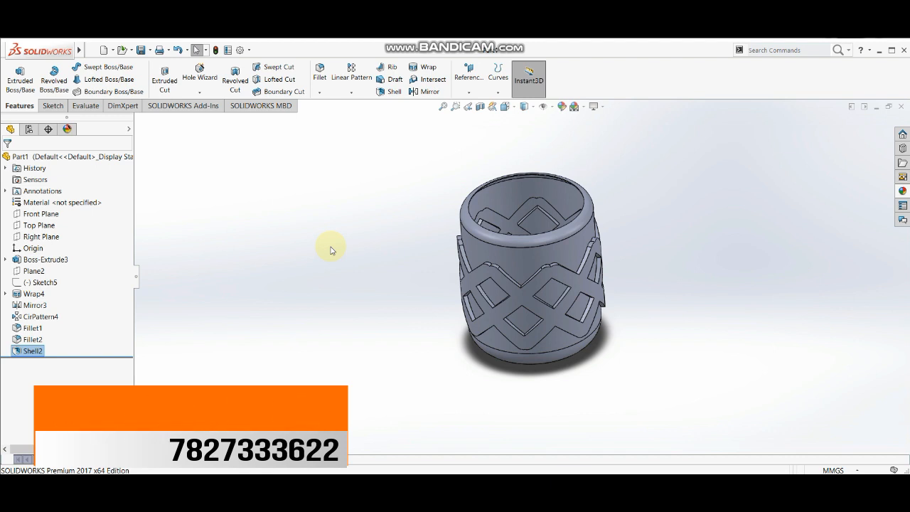
middle_drag(523, 267, 587, 387)
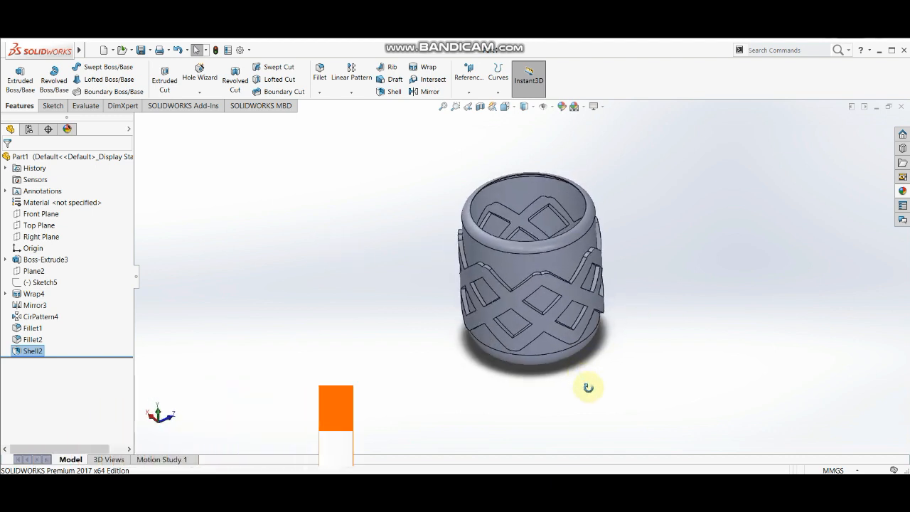